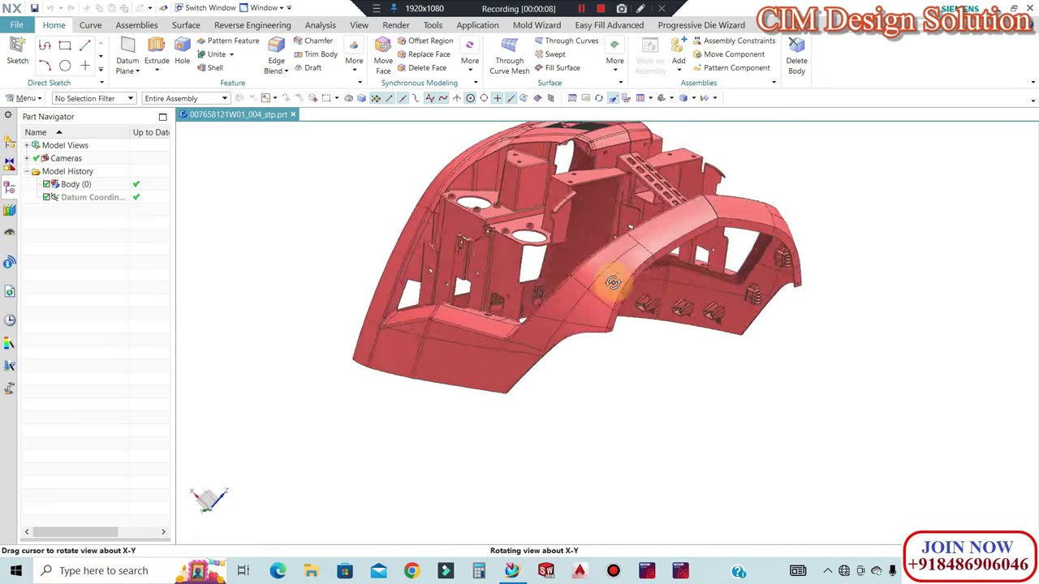
Rotate the tractor head cover part 007658121W01_004_stp.prt to view it from other sides
mouse_move(609, 278)
middle_mouse_down()
mouse_move(605, 308)
mouse_move(671, 303)
mouse_move(711, 278)
mouse_move(655, 241)
mouse_move(738, 353)
mouse_move(698, 377)
mouse_move(625, 377)
mouse_move(623, 362)
mouse_move(642, 353)
mouse_move(691, 383)
mouse_move(673, 441)
mouse_move(614, 348)
mouse_move(620, 301)
mouse_move(557, 289)
mouse_move(557, 302)
mouse_move(557, 274)
mouse_move(526, 290)
middle_mouse_up()
scroll(526, 290, "up", 5)
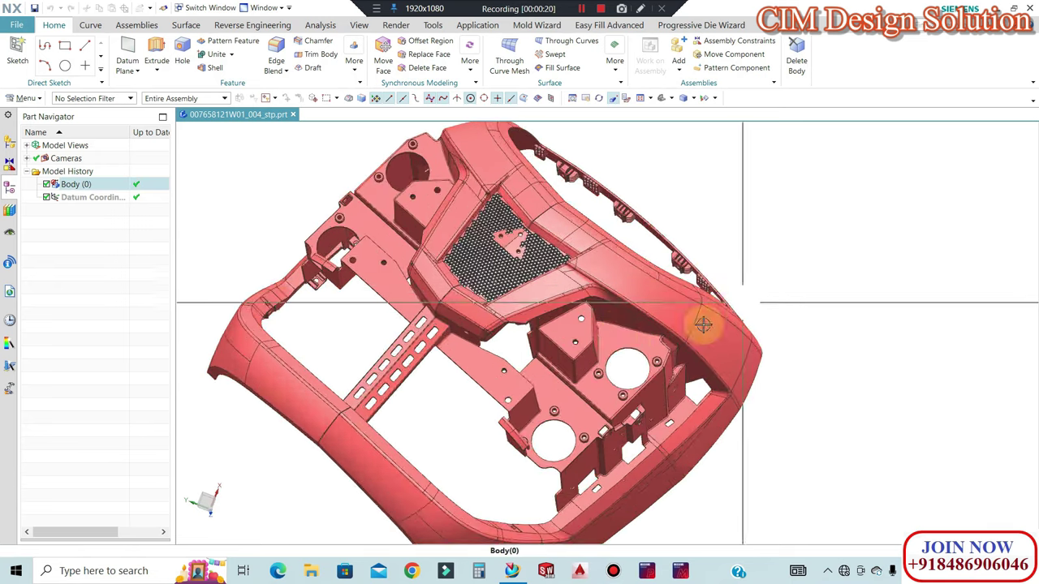
scroll(707, 317, "down", 4)
mouse_move(641, 346)
middle_mouse_down()
mouse_move(630, 330)
mouse_move(631, 341)
mouse_move(673, 273)
middle_mouse_up()
scroll(673, 377, "up", 3)
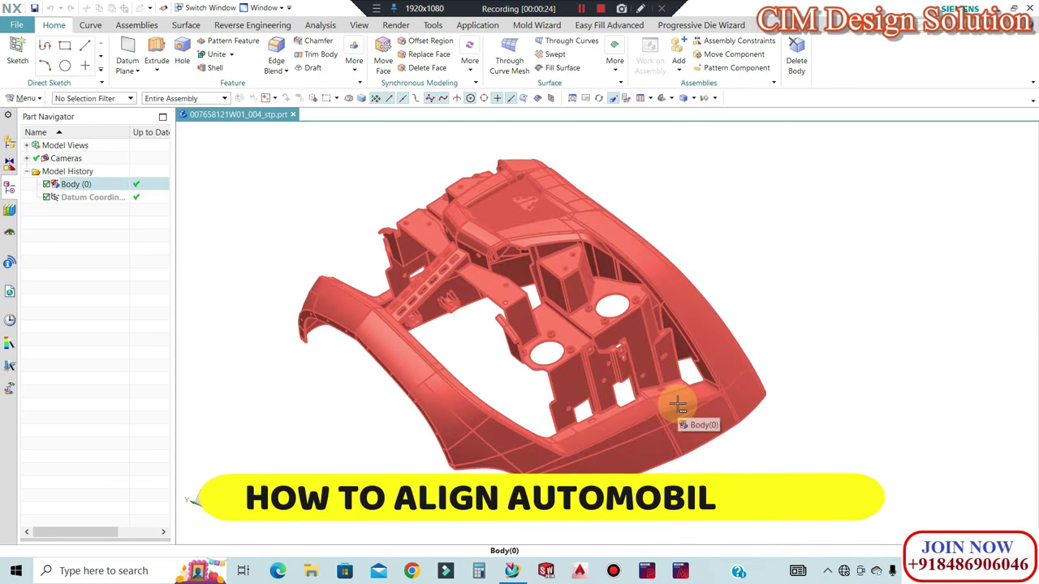
mouse_move(670, 411)
middle_mouse_down()
mouse_move(609, 331)
mouse_move(590, 398)
mouse_move(652, 342)
mouse_move(577, 297)
mouse_move(591, 252)
mouse_move(784, 476)
mouse_move(754, 417)
mouse_move(645, 382)
mouse_move(608, 388)
mouse_move(622, 409)
mouse_move(796, 353)
middle_mouse_up()
scroll(652, 342, "down", 3)
scroll(591, 252, "up", 2)
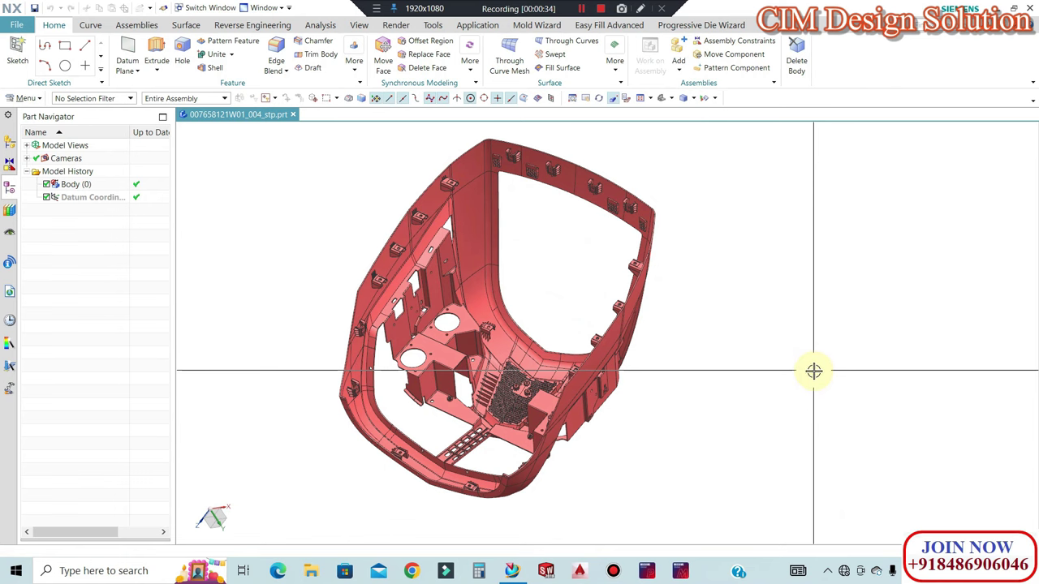
middle_click_drag(519, 489, 425, 267)
scroll(453, 262, "up", 2)
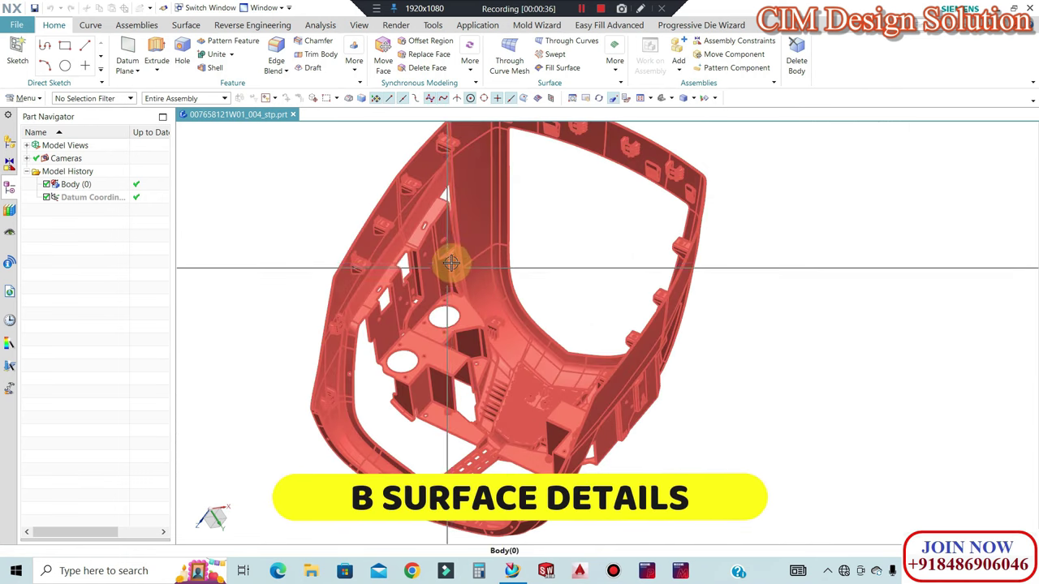
scroll(571, 297, "down", 2)
mouse_move(570, 297)
middle_mouse_down()
mouse_move(573, 206)
mouse_move(485, 329)
middle_mouse_up()
scroll(455, 284, "up", 3)
scroll(475, 244, "up", 2)
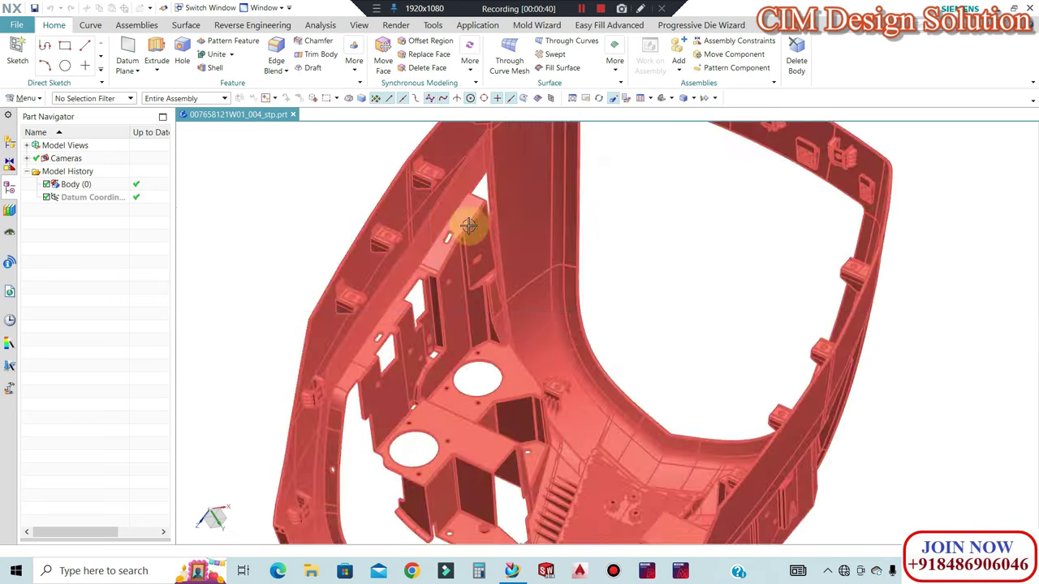
scroll(543, 284, "down", 2)
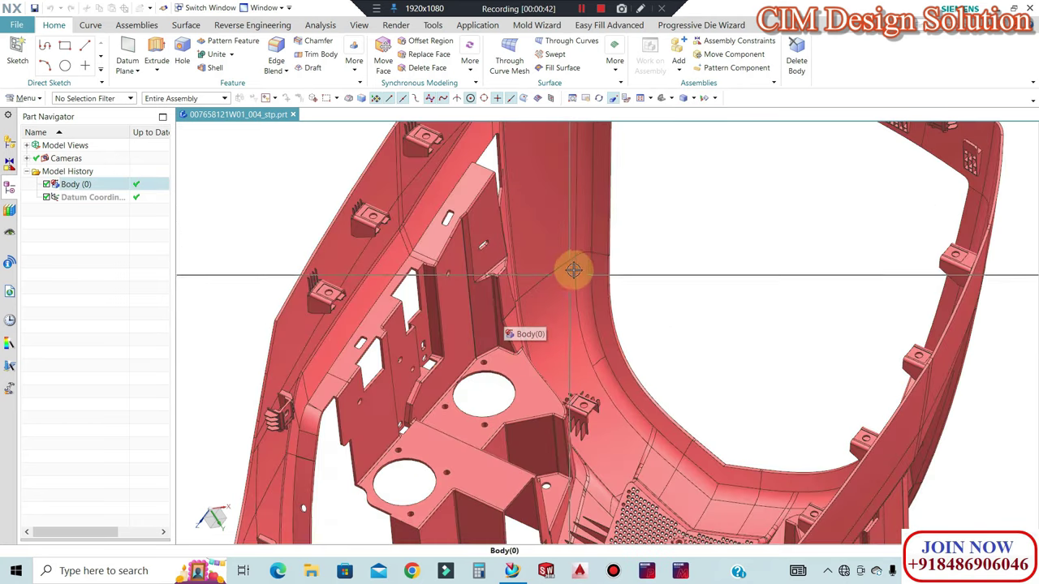
scroll(600, 256, "down", 2)
scroll(641, 256, "down", 1)
mouse_move(661, 273)
middle_mouse_down()
mouse_move(680, 317)
mouse_move(671, 382)
mouse_move(541, 192)
mouse_move(579, 236)
middle_mouse_up()
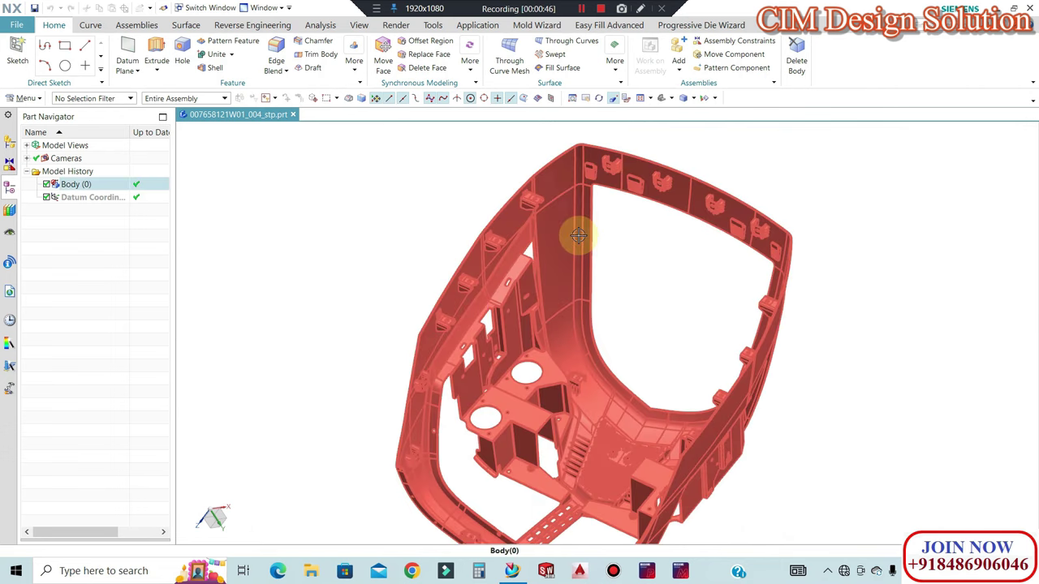
scroll(592, 198, "down", 1)
scroll(585, 198, "up", 2)
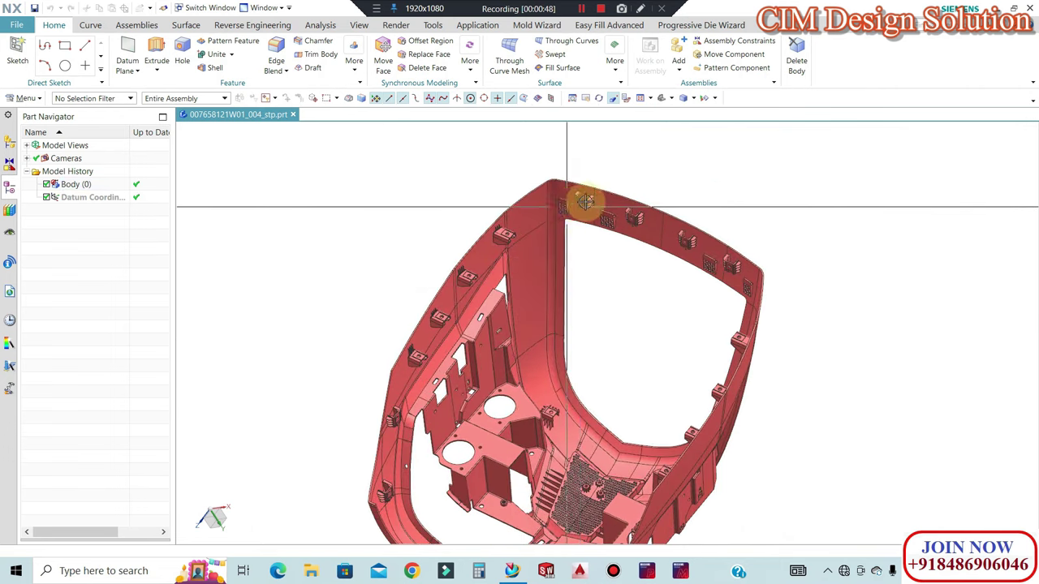
scroll(598, 170, "up", 3)
scroll(599, 309, "down", 2)
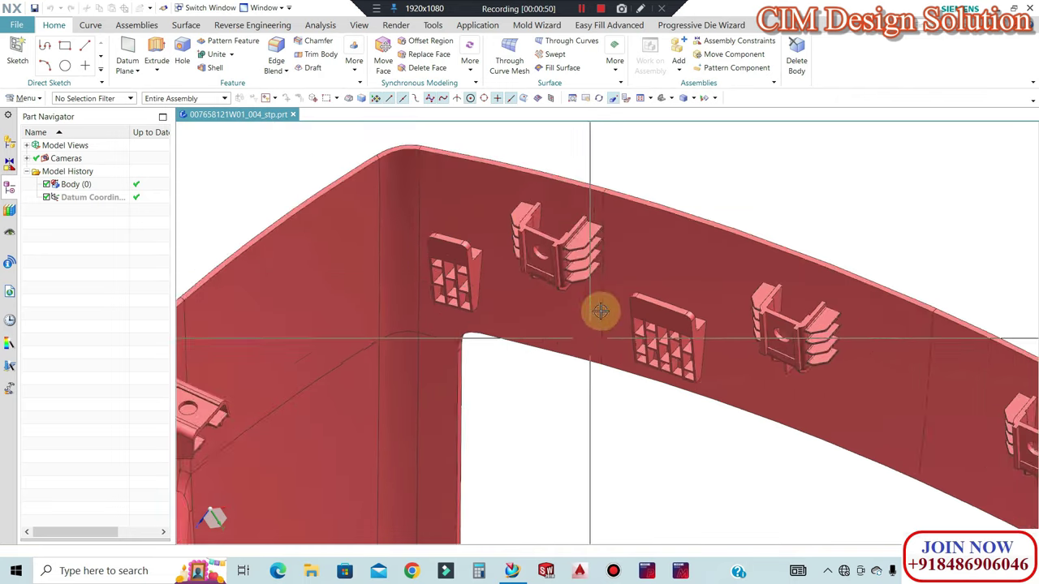
scroll(478, 395, "up", 2)
scroll(424, 209, "down", 1)
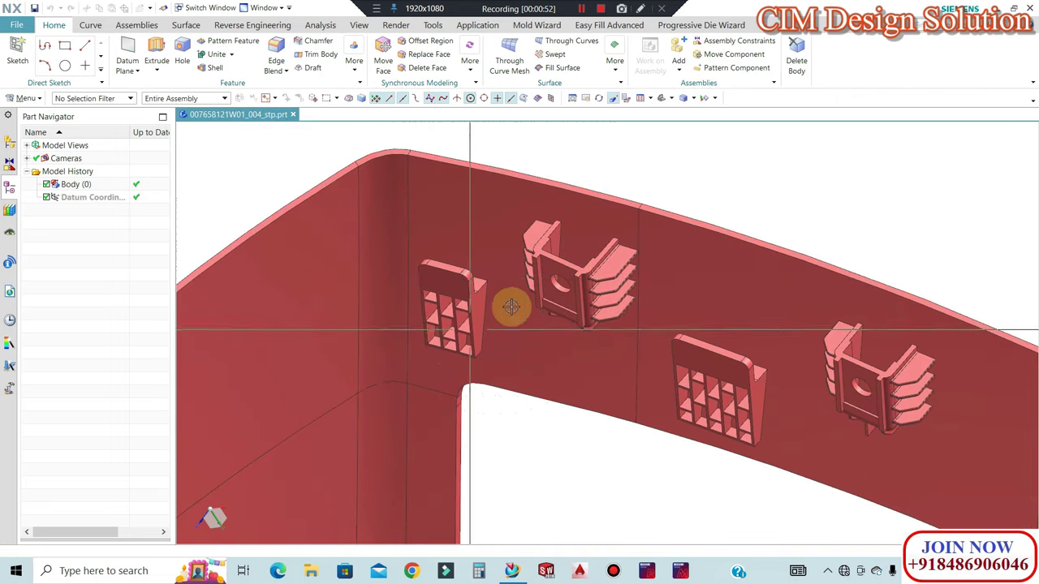
scroll(506, 304, "down", 2)
scroll(674, 262, "down", 2)
scroll(544, 278, "down", 1)
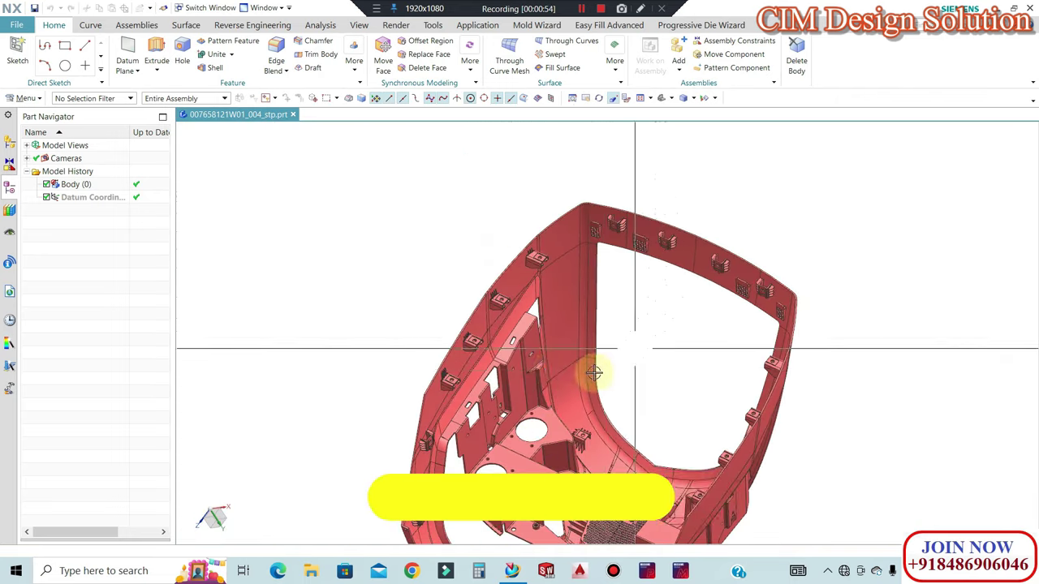
scroll(568, 364, "up", 2)
scroll(638, 278, "down", 1)
scroll(653, 197, "up", 1)
scroll(653, 197, "up", 1)
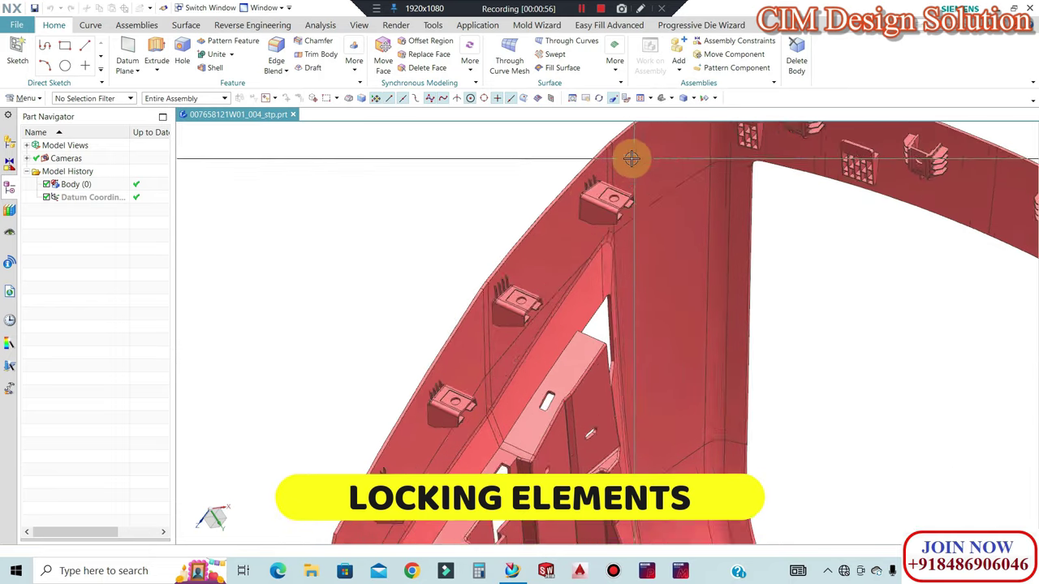
scroll(631, 157, "up", 1)
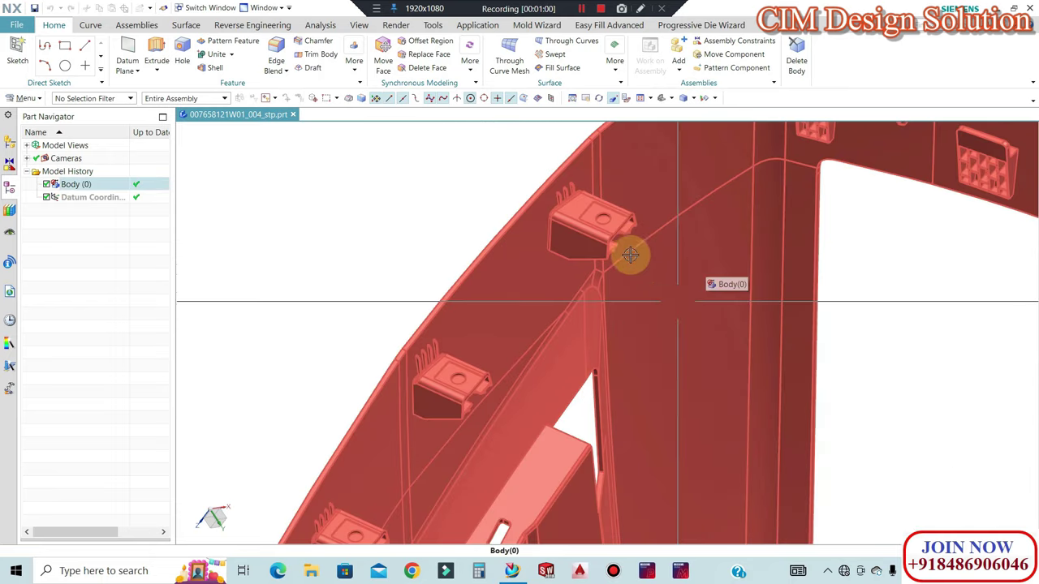
scroll(625, 207, "down", 1)
scroll(581, 204, "down", 1)
scroll(539, 215, "down", 2)
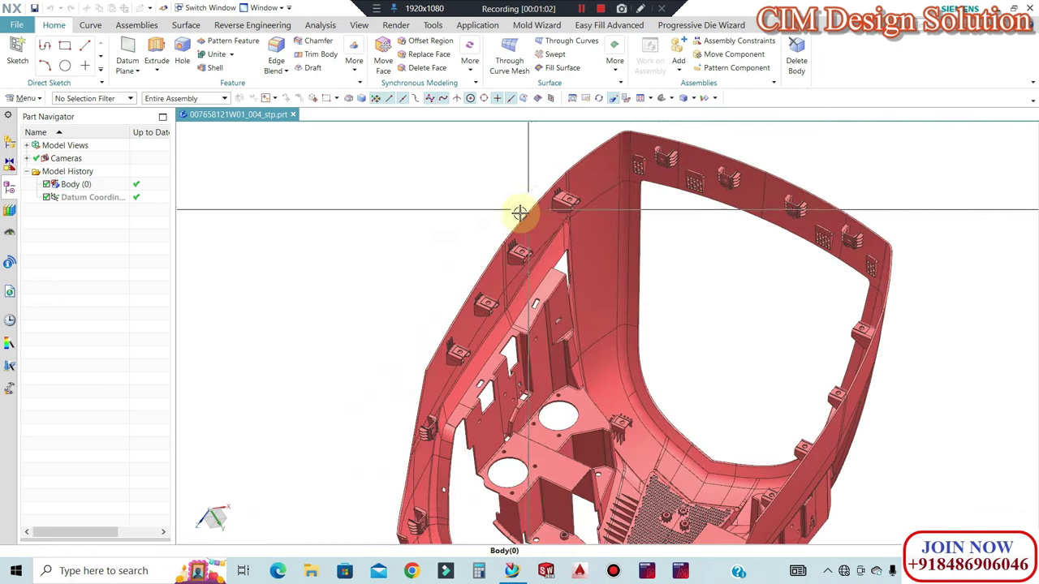
scroll(487, 325, "down", 1)
scroll(452, 412, "up", 2)
scroll(487, 301, "up", 1)
scroll(406, 278, "down", 1)
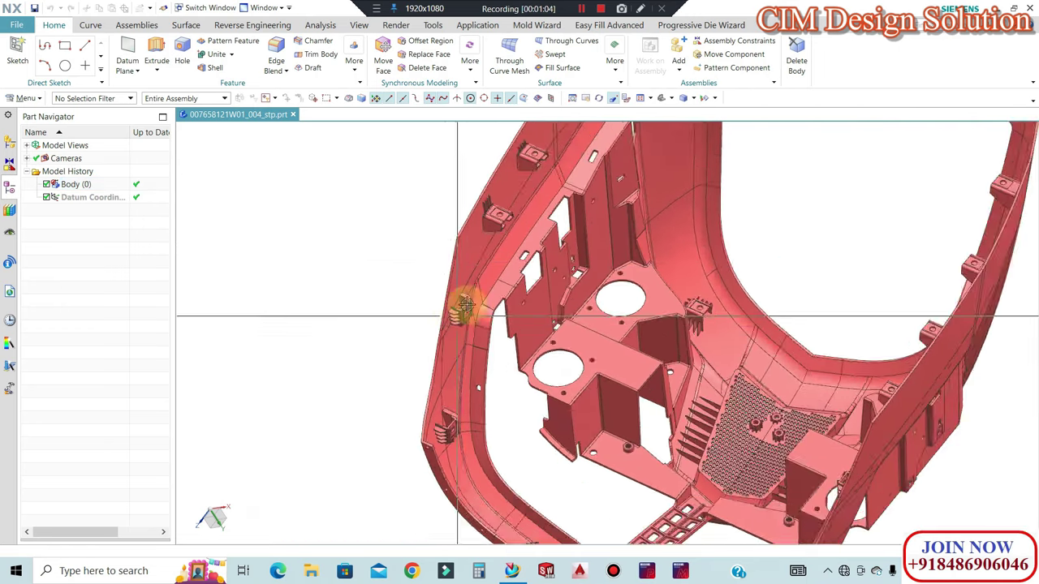
scroll(463, 302, "down", 2)
scroll(516, 430, "up", 2)
scroll(425, 417, "up", 1)
scroll(516, 311, "down", 2)
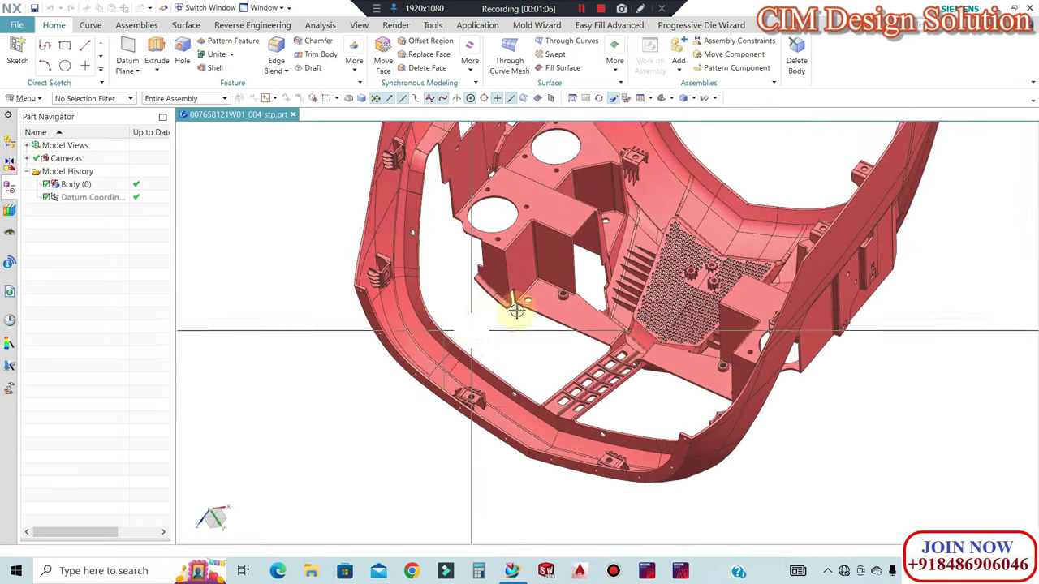
mouse_move(461, 398)
middle_mouse_down()
mouse_move(510, 394)
mouse_move(544, 255)
middle_mouse_up()
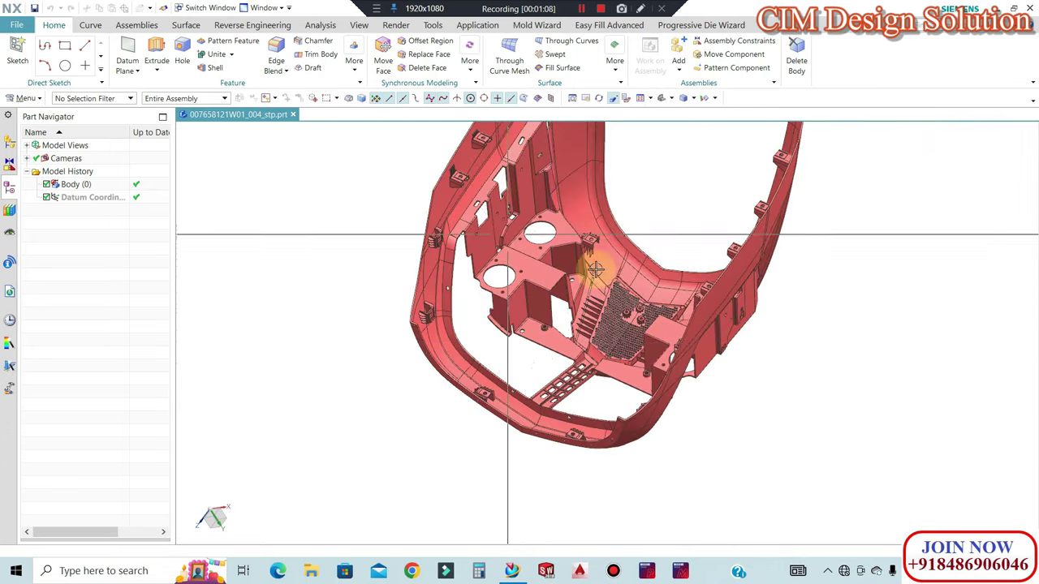
scroll(591, 337, "up", 2)
scroll(702, 301, "up", 1)
scroll(419, 294, "down", 2)
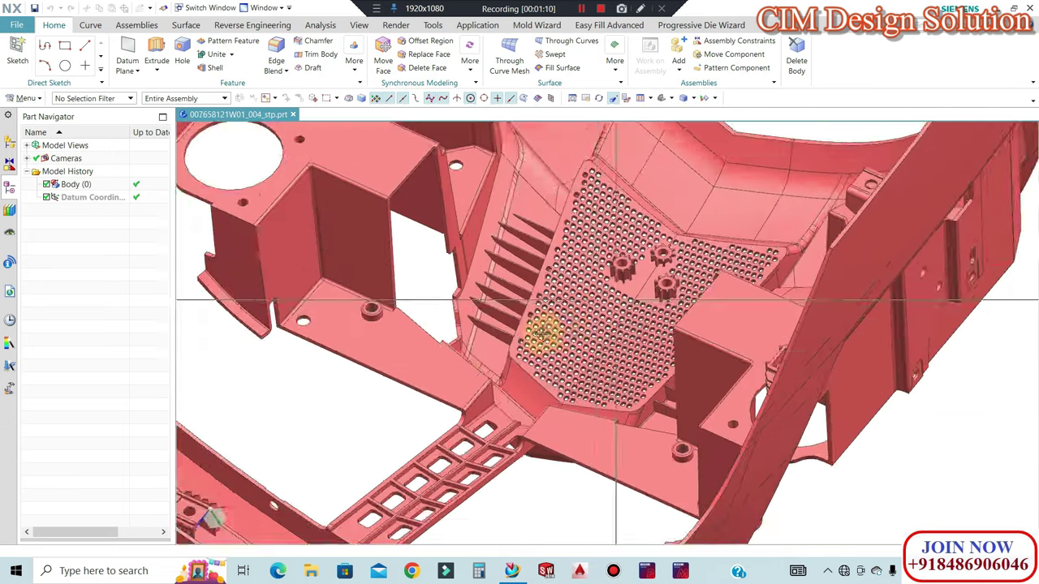
scroll(543, 332, "down", 1)
mouse_move(525, 341)
middle_mouse_down()
mouse_move(541, 344)
mouse_move(550, 428)
middle_mouse_up()
scroll(575, 379, "down", 2)
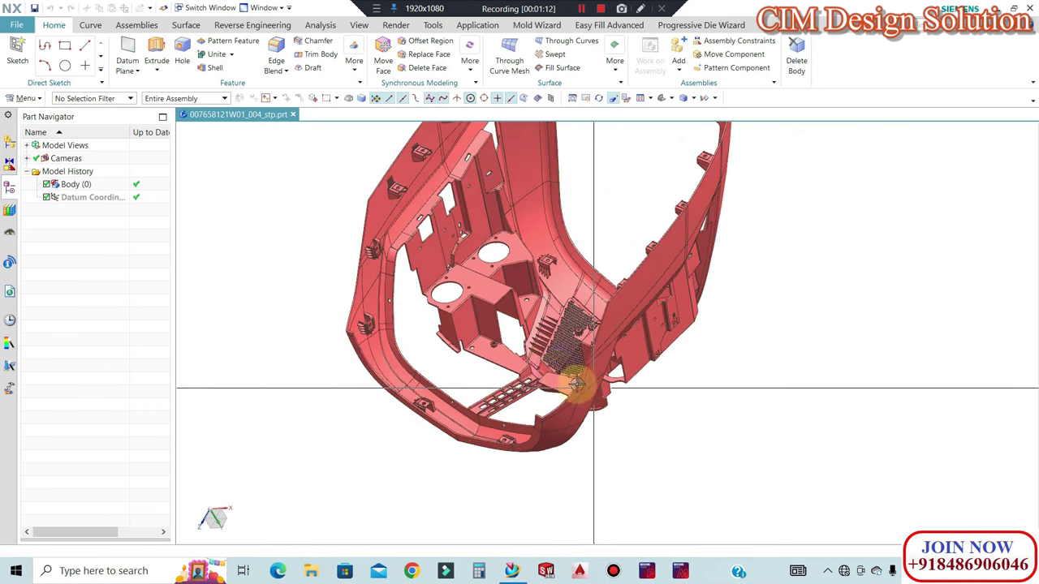
mouse_move(574, 378)
middle_mouse_down()
mouse_move(574, 341)
mouse_move(615, 351)
middle_mouse_up()
mouse_move(620, 388)
middle_mouse_down()
mouse_move(575, 399)
mouse_move(615, 371)
mouse_move(766, 328)
middle_mouse_up()
scroll(770, 298, "up", 2)
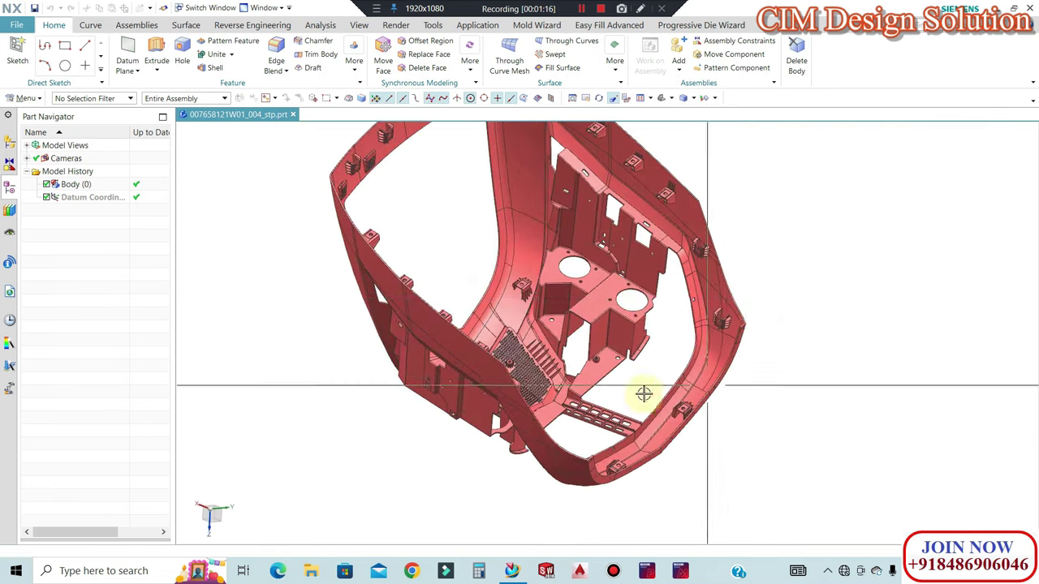
scroll(644, 393, "down", 2)
mouse_move(643, 394)
middle_mouse_down()
mouse_move(677, 255)
mouse_move(645, 255)
middle_mouse_up()
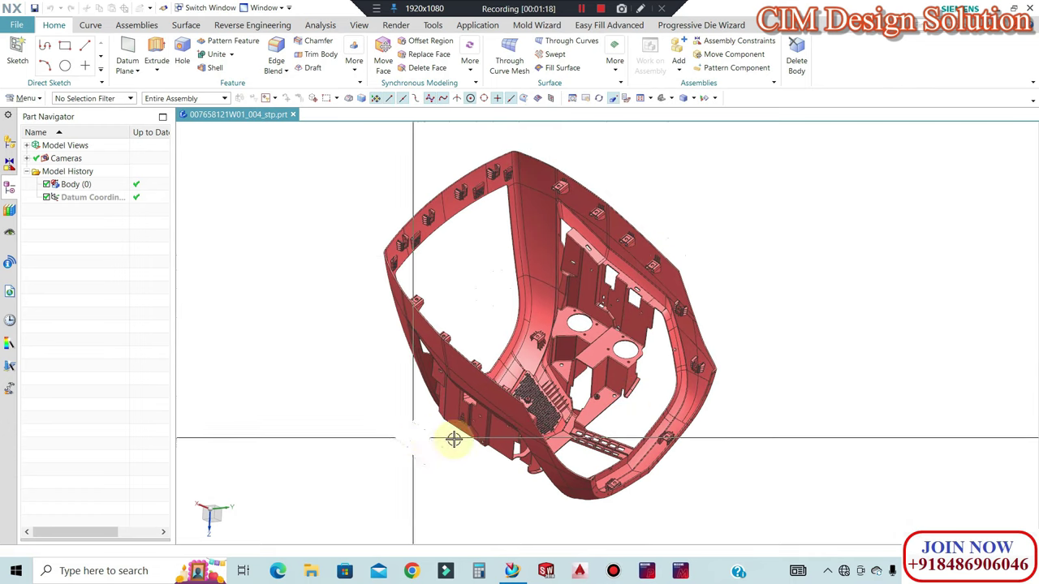
mouse_move(599, 374)
middle_mouse_down()
mouse_move(608, 309)
mouse_move(849, 355)
mouse_move(722, 373)
mouse_move(532, 324)
mouse_move(823, 355)
mouse_move(730, 354)
mouse_move(574, 330)
mouse_move(563, 344)
mouse_move(631, 431)
mouse_move(677, 364)
mouse_move(790, 309)
mouse_move(722, 306)
mouse_move(680, 409)
mouse_move(784, 191)
mouse_move(642, 408)
mouse_move(677, 292)
mouse_move(734, 293)
mouse_move(715, 293)
mouse_move(728, 317)
middle_mouse_up()
scroll(742, 297, "down", 3)
scroll(765, 308, "up", 2)
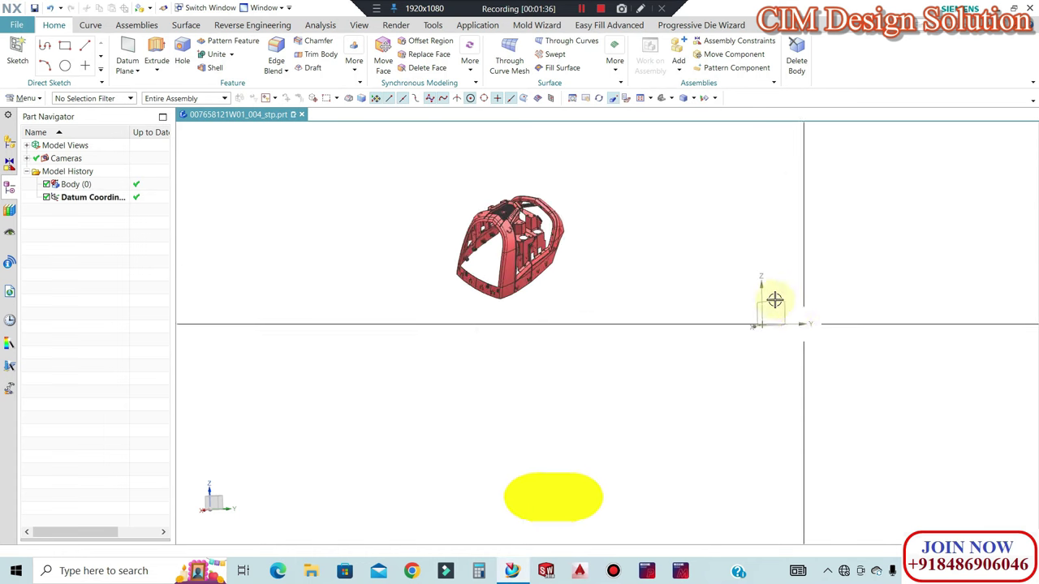
scroll(592, 252, "up", 2)
scroll(593, 252, "down", 3)
mouse_move(441, 243)
middle_mouse_down()
mouse_move(475, 167)
mouse_move(441, 227)
mouse_move(498, 278)
middle_mouse_up()
middle_click_drag(601, 138, 609, 122)
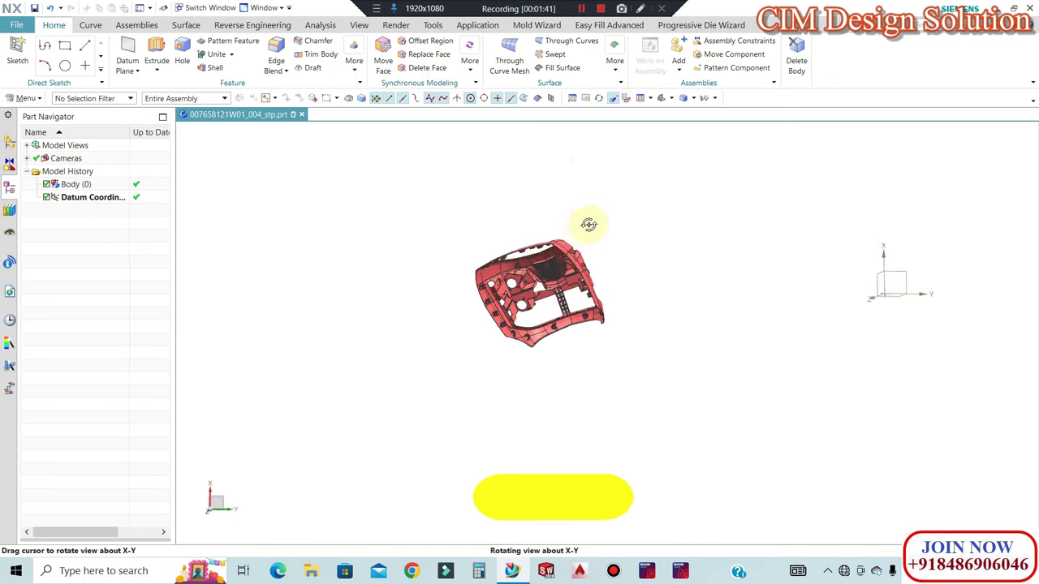
mouse_move(552, 274)
middle_mouse_down()
mouse_move(528, 290)
mouse_move(510, 278)
middle_mouse_up()
scroll(528, 290, "up", 3)
scroll(519, 325, "up", 3)
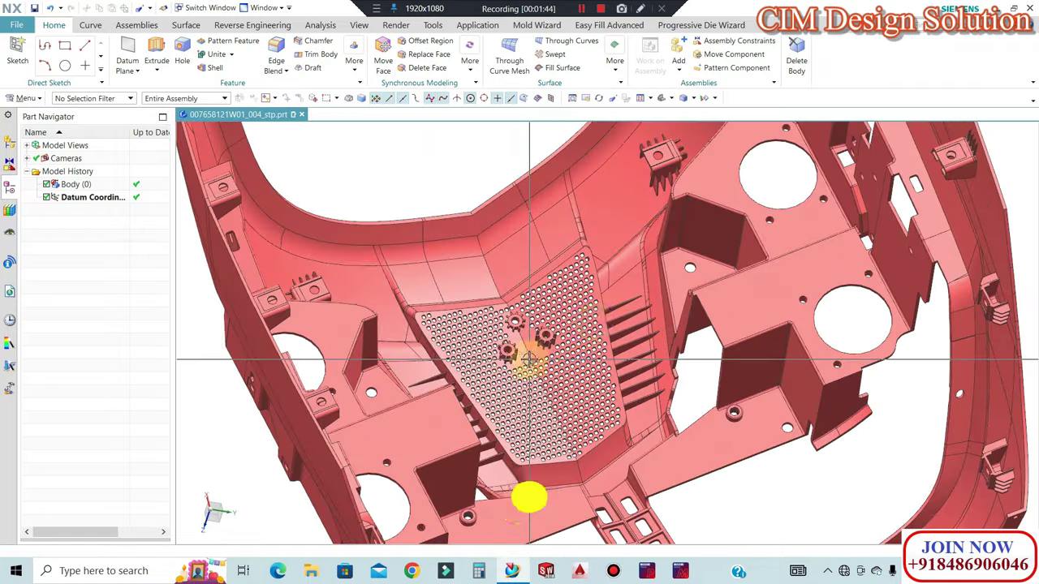
scroll(725, 332, "up", 2)
mouse_move(725, 333)
middle_mouse_down()
mouse_move(726, 297)
mouse_move(711, 302)
mouse_move(714, 294)
mouse_move(725, 306)
mouse_move(724, 352)
middle_mouse_up()
scroll(441, 287, "up", 3)
scroll(465, 303, "up", 2)
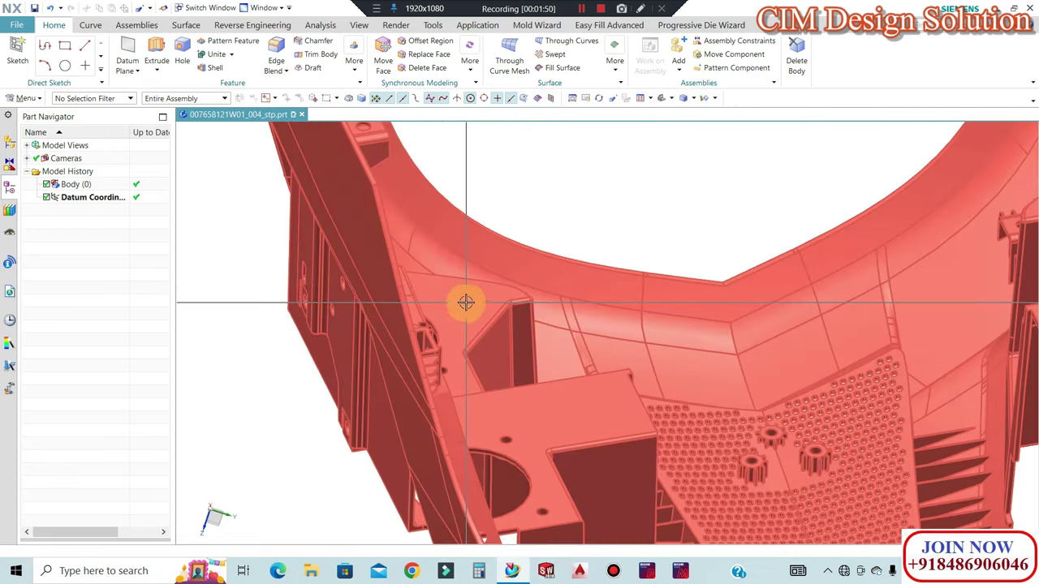
mouse_move(460, 304)
middle_mouse_down()
mouse_move(619, 308)
mouse_move(914, 289)
middle_mouse_up()
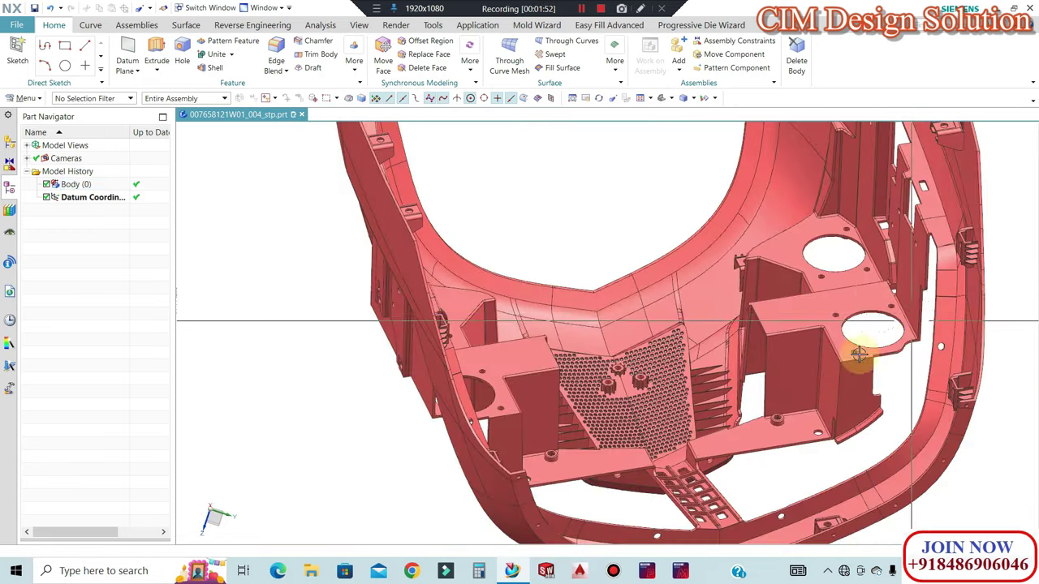
scroll(858, 354, "up", 2)
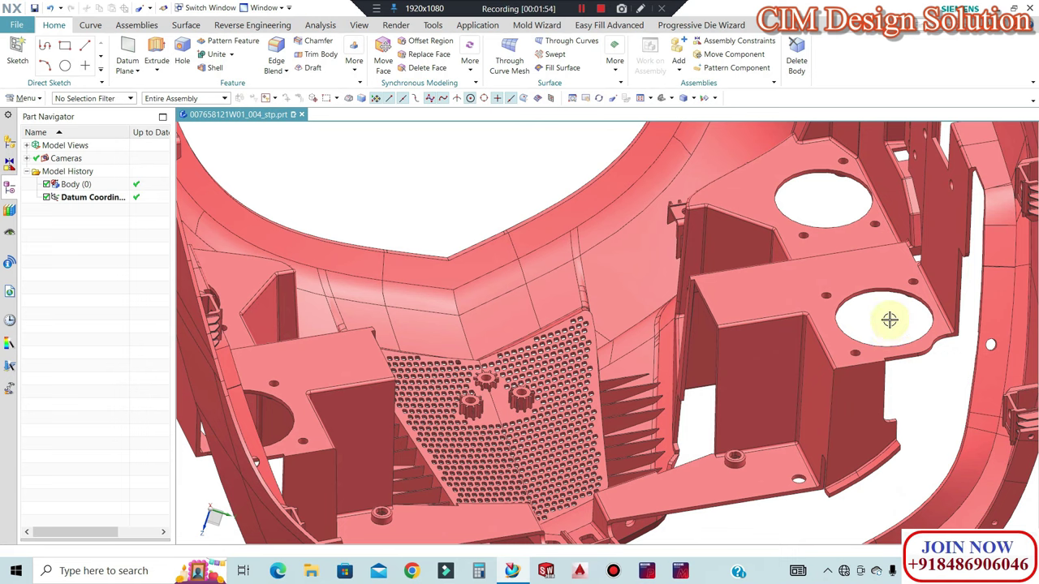
scroll(871, 277, "down", 1)
scroll(858, 290, "down", 1)
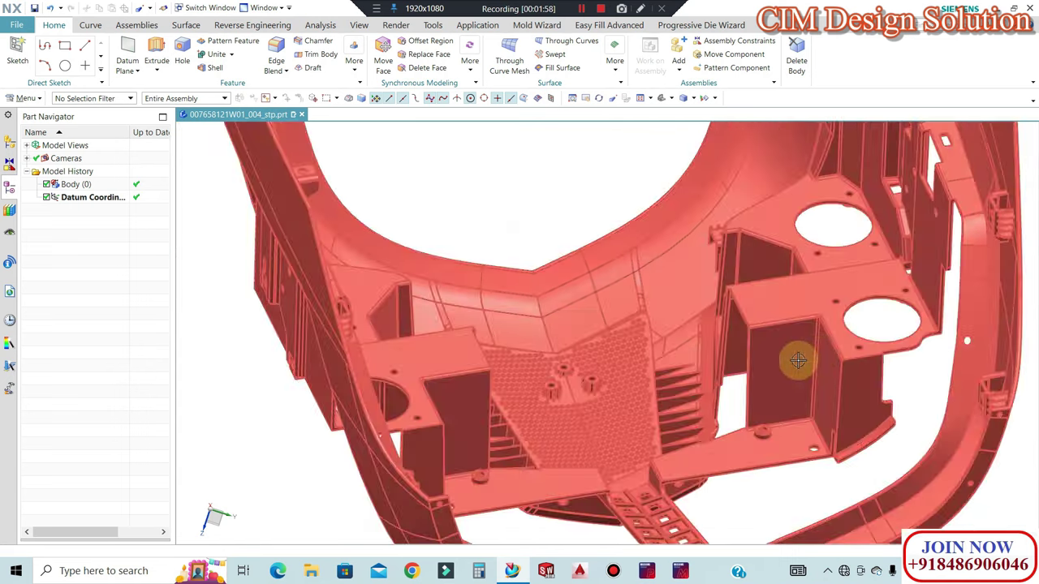
scroll(779, 313, "down", 1)
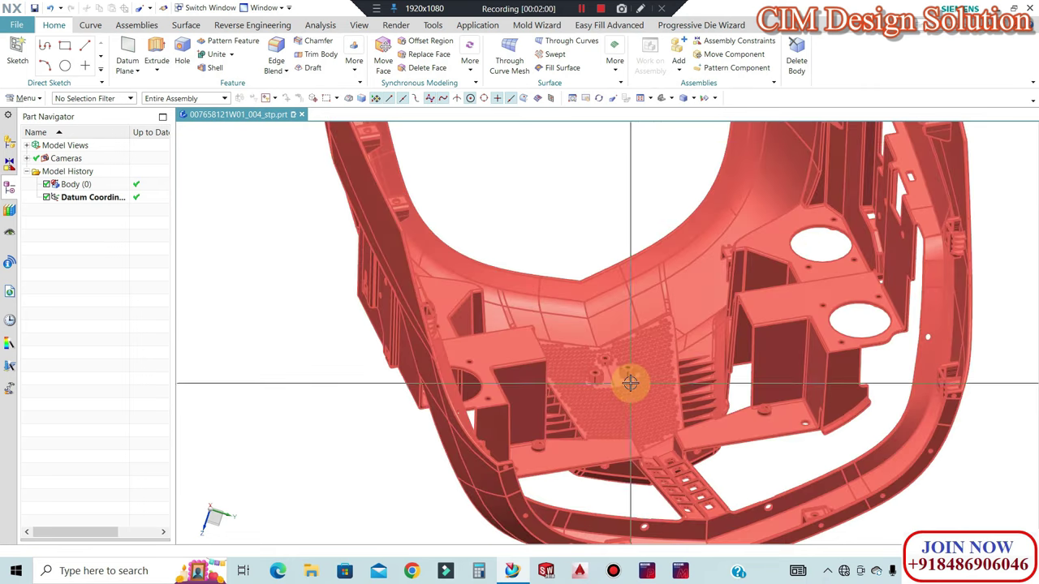
scroll(625, 386, "up", 2)
scroll(592, 366, "up", 2)
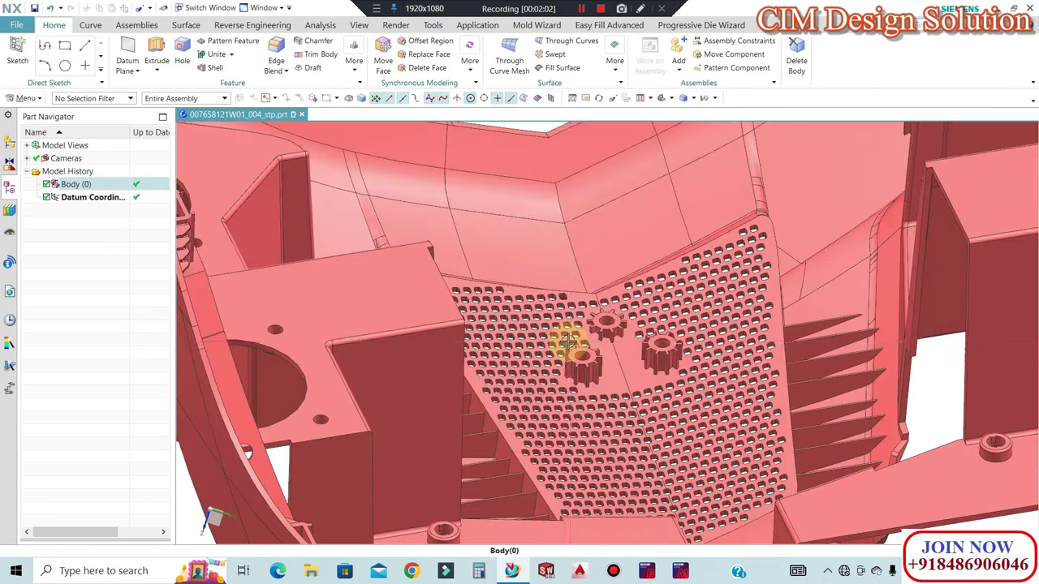
scroll(588, 317, "up", 2)
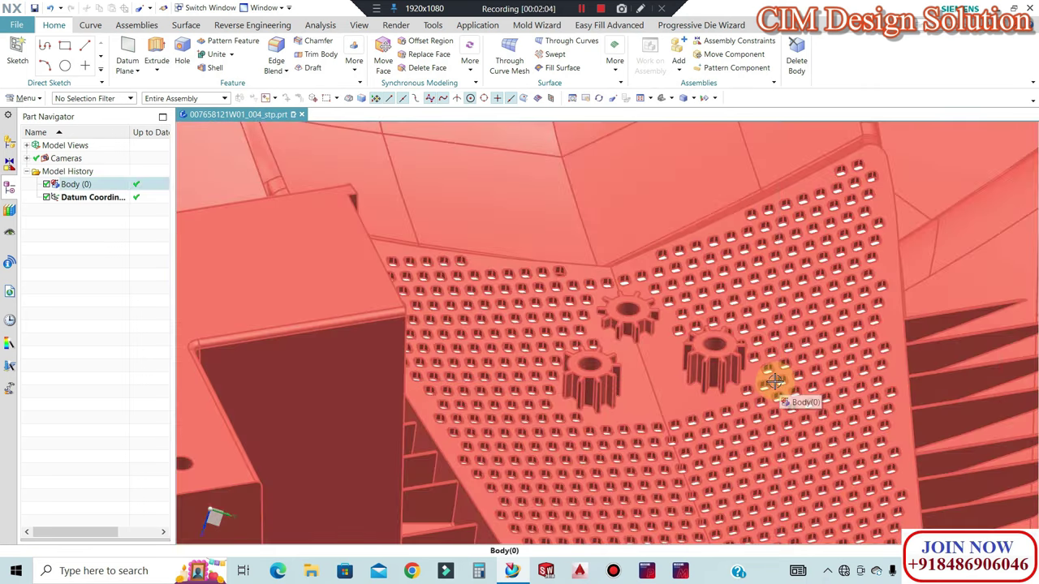
scroll(690, 324, "down", 3)
scroll(691, 324, "up", 1)
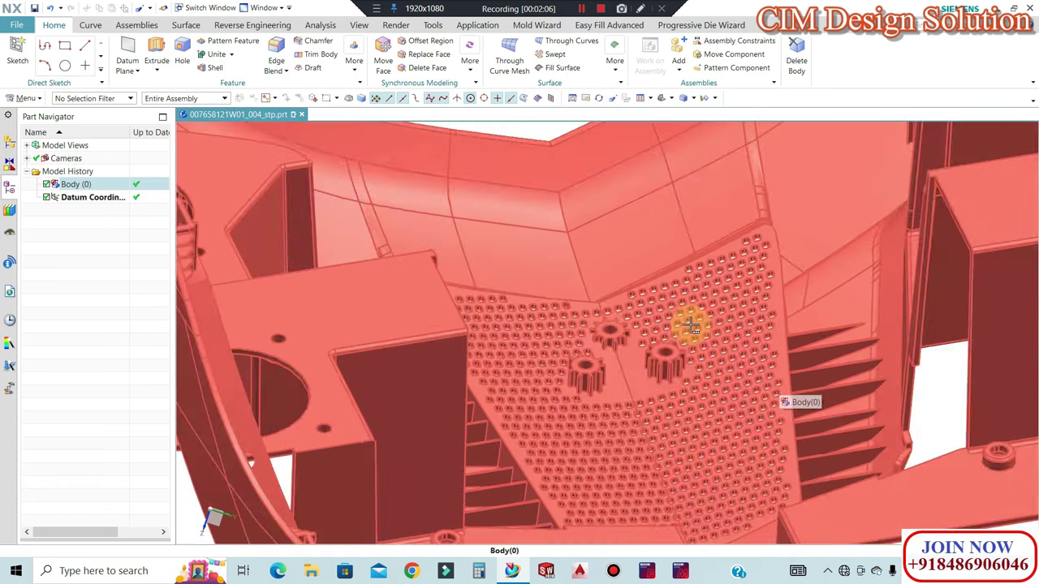
scroll(637, 339, "down", 2)
scroll(604, 324, "down", 3)
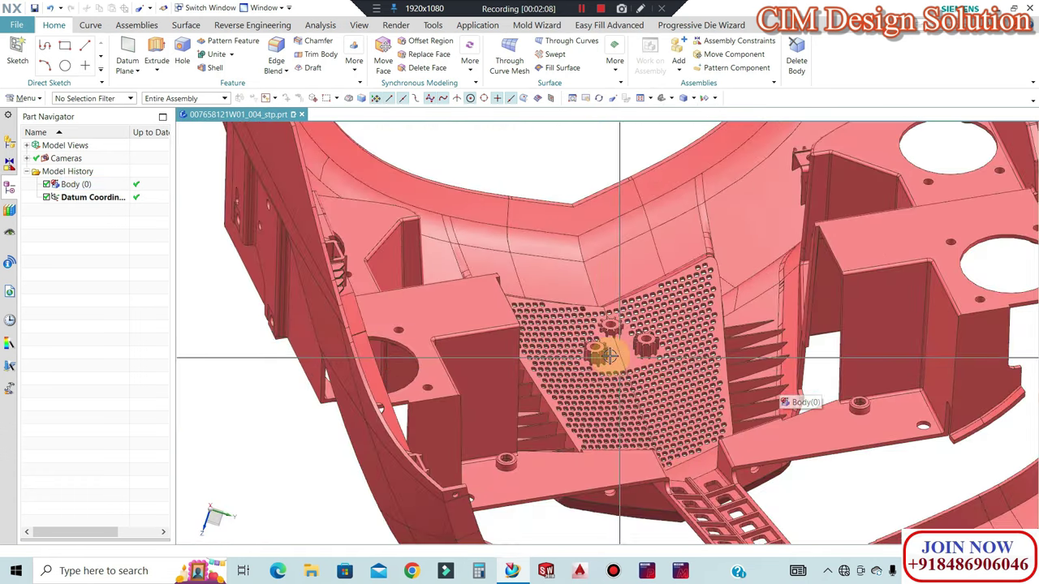
scroll(730, 336, "up", 2)
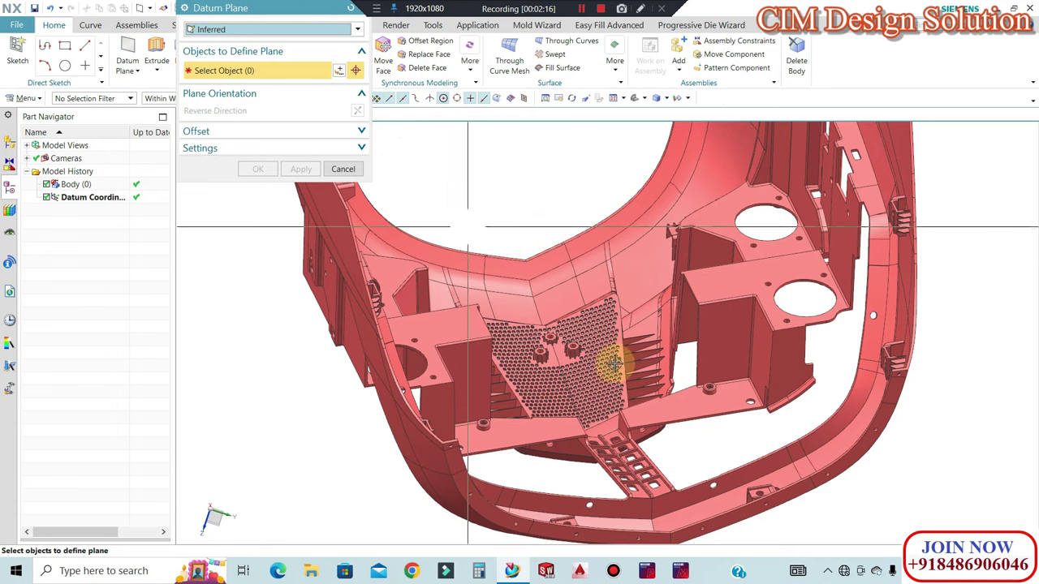
Create an inferred datum plane through the top faces of the left and right gears
scroll(568, 357, "up", 1)
scroll(548, 347, "up", 2)
scroll(560, 353, "up", 2)
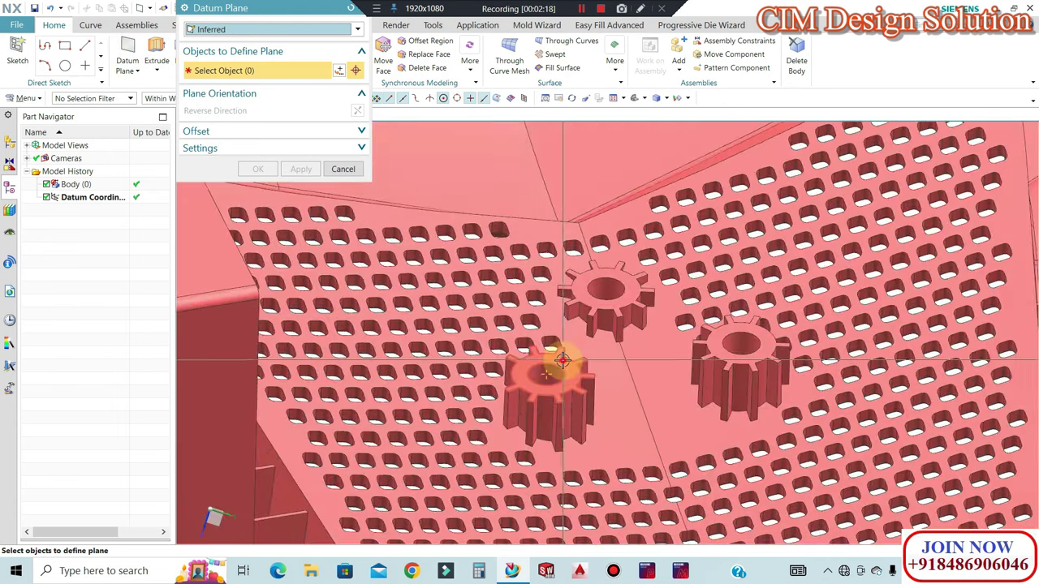
left_click(562, 360)
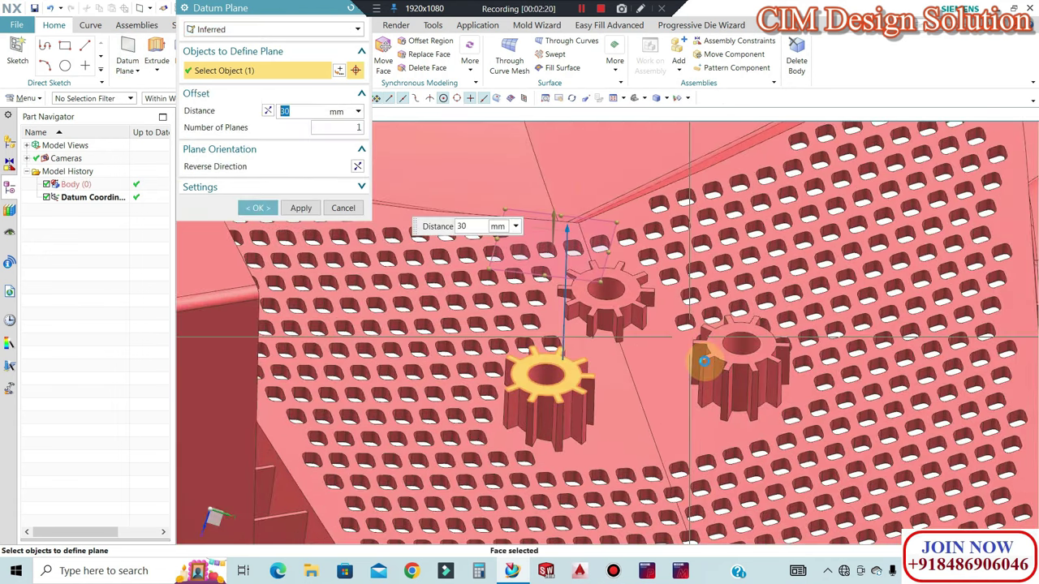
left_click(741, 344)
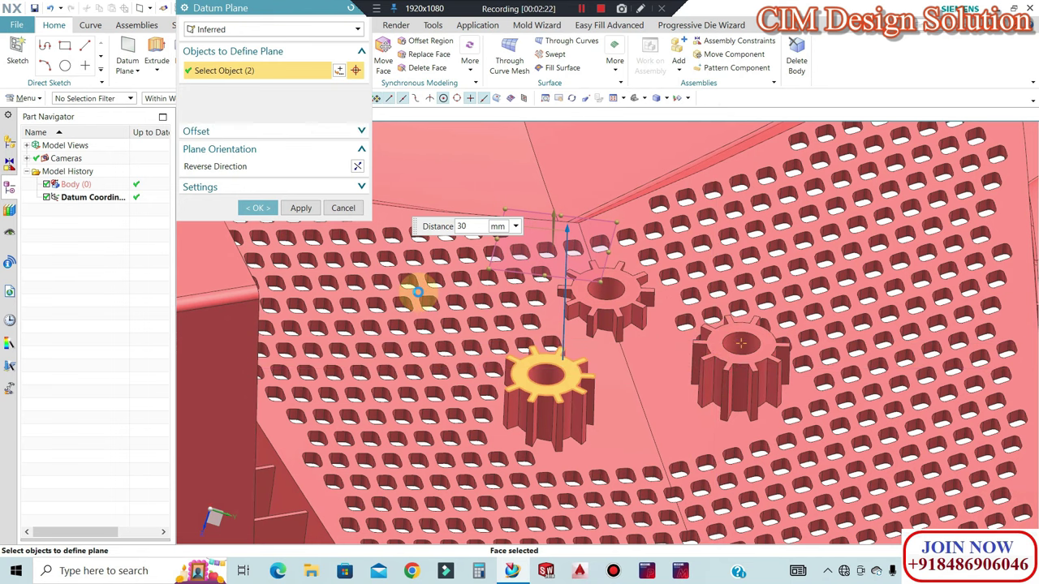
left_click(252, 169)
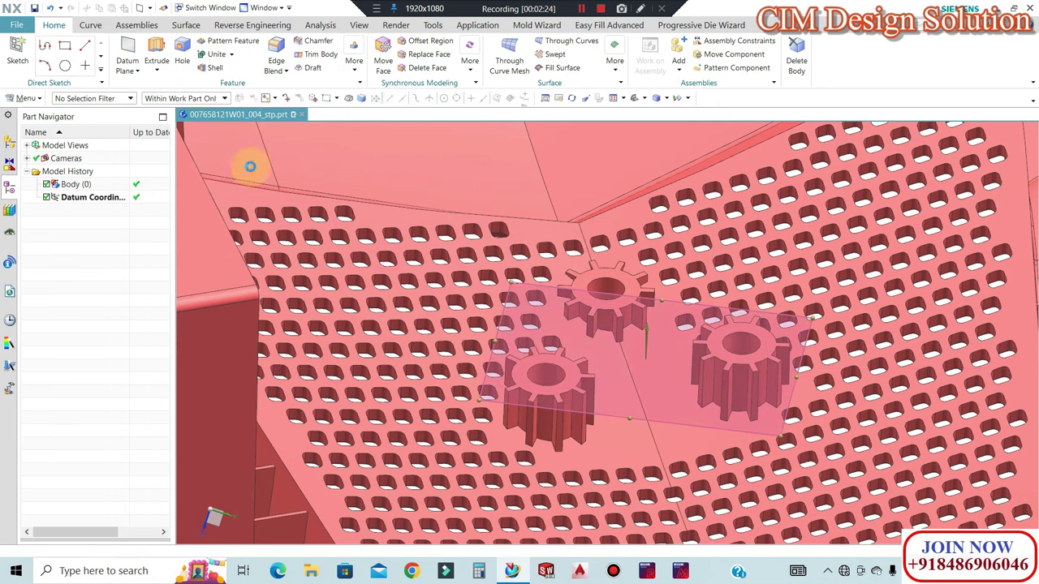
scroll(573, 255, "down", 3)
scroll(549, 283, "down", 2)
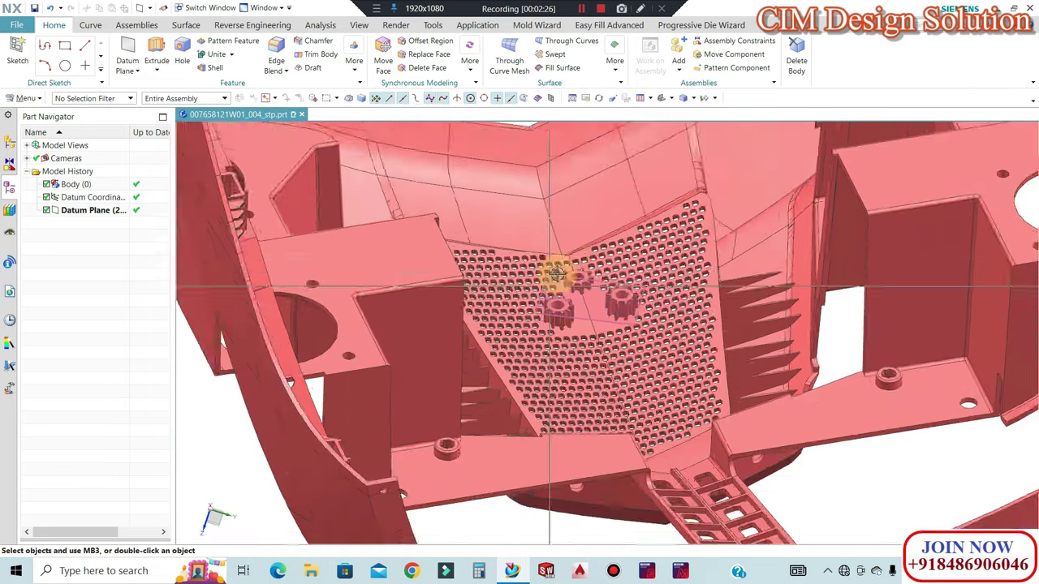
scroll(554, 271, "down", 2)
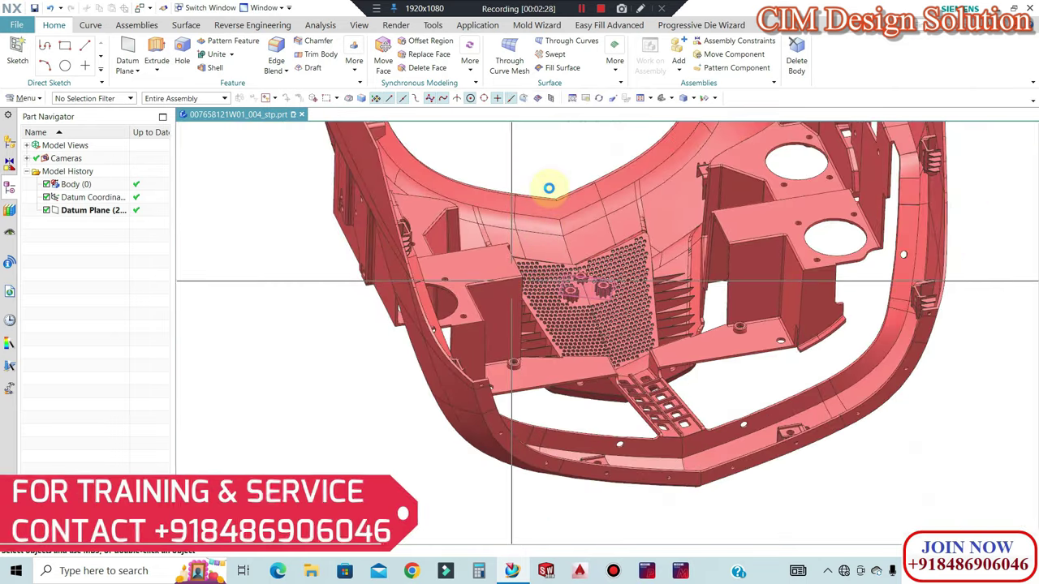
key("ctrl+t")
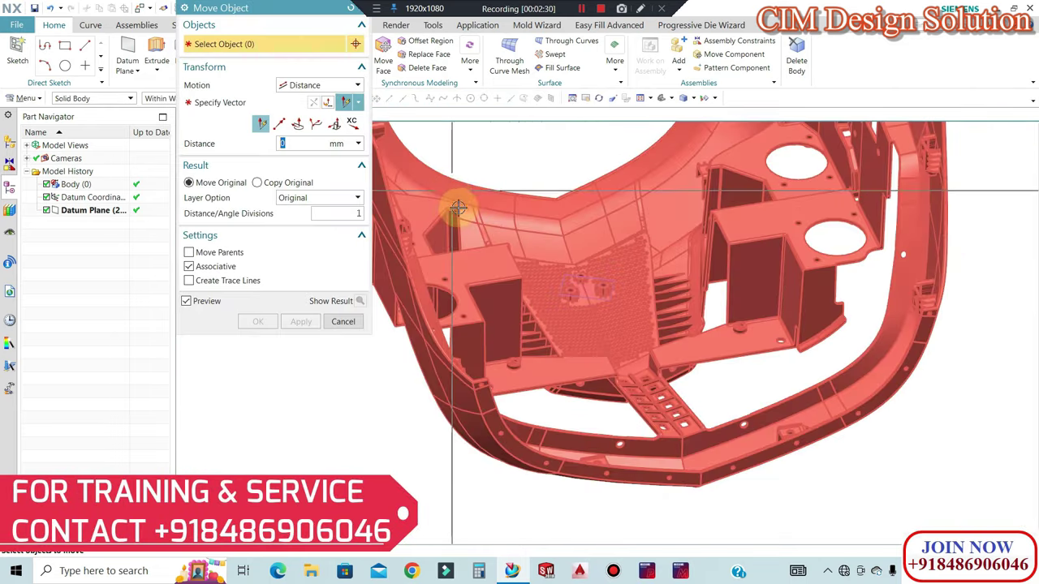
Move the part body CSYS to CSYS, from the gear-area CSYS to the absolute origin
left_click(392, 141)
left_click(304, 84)
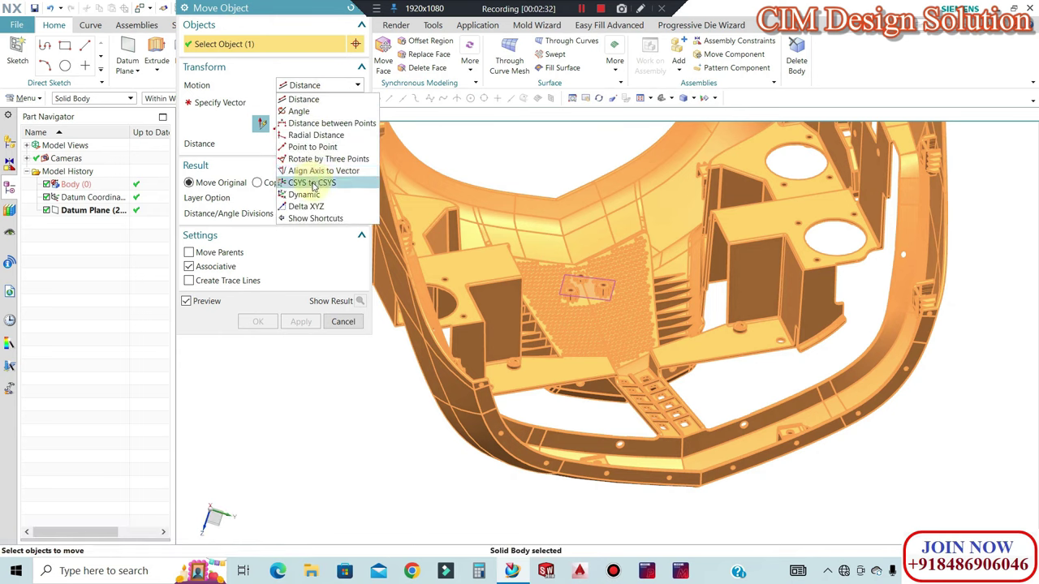
left_click(321, 186)
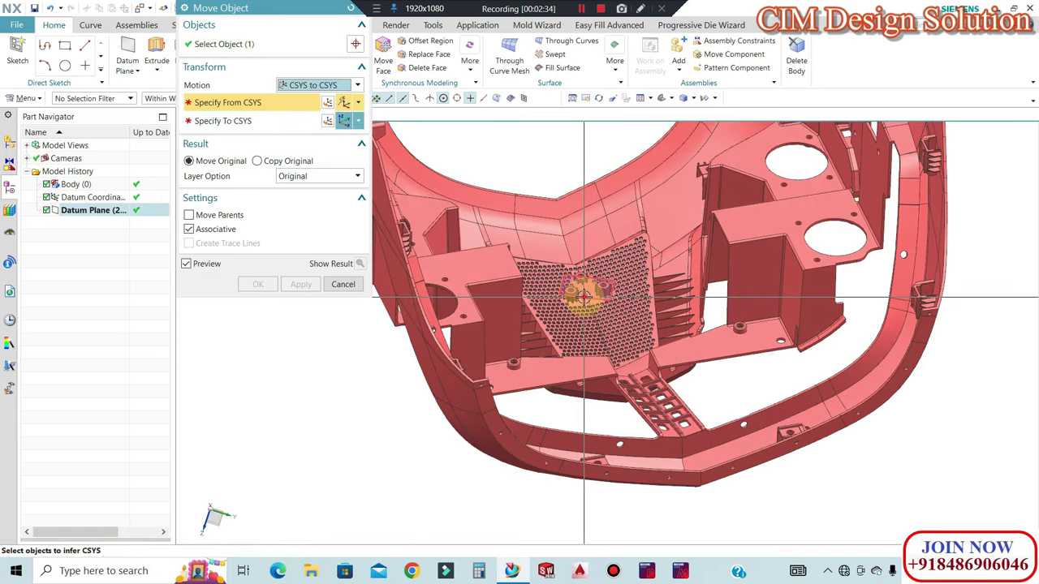
left_click(584, 296)
left_click(272, 121)
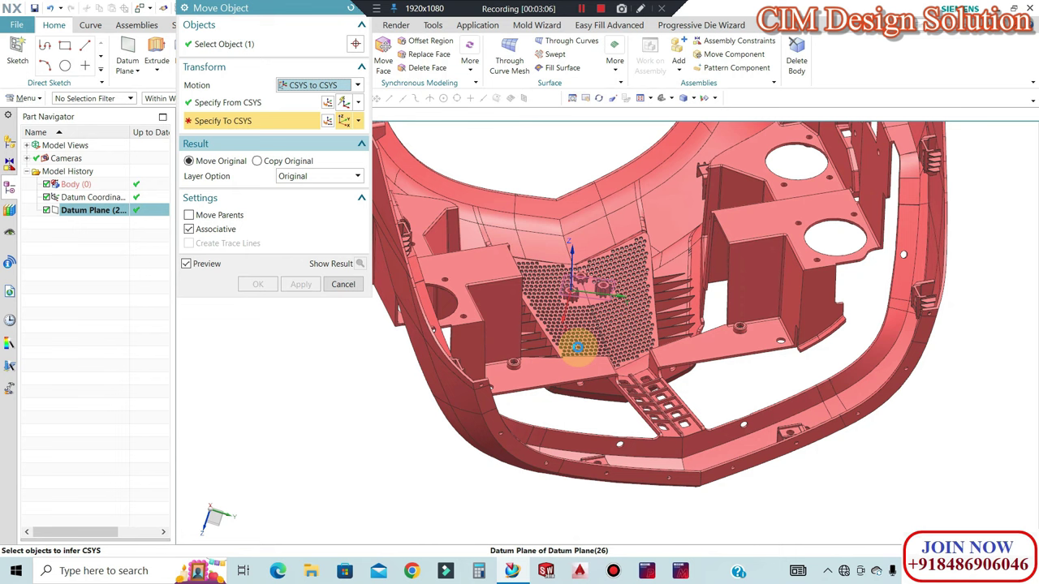
left_click(578, 348)
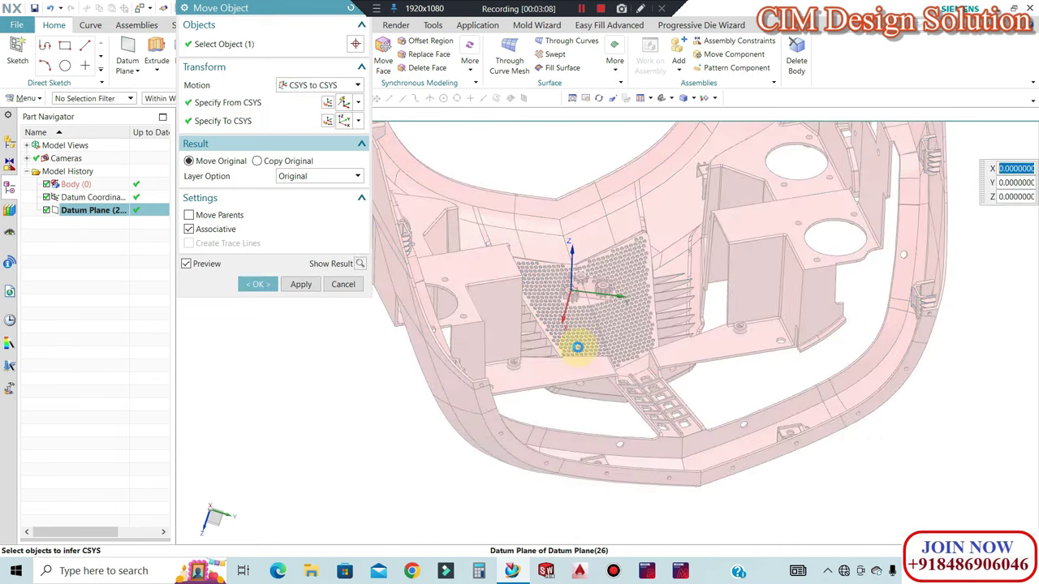
scroll(568, 376, "down", 3)
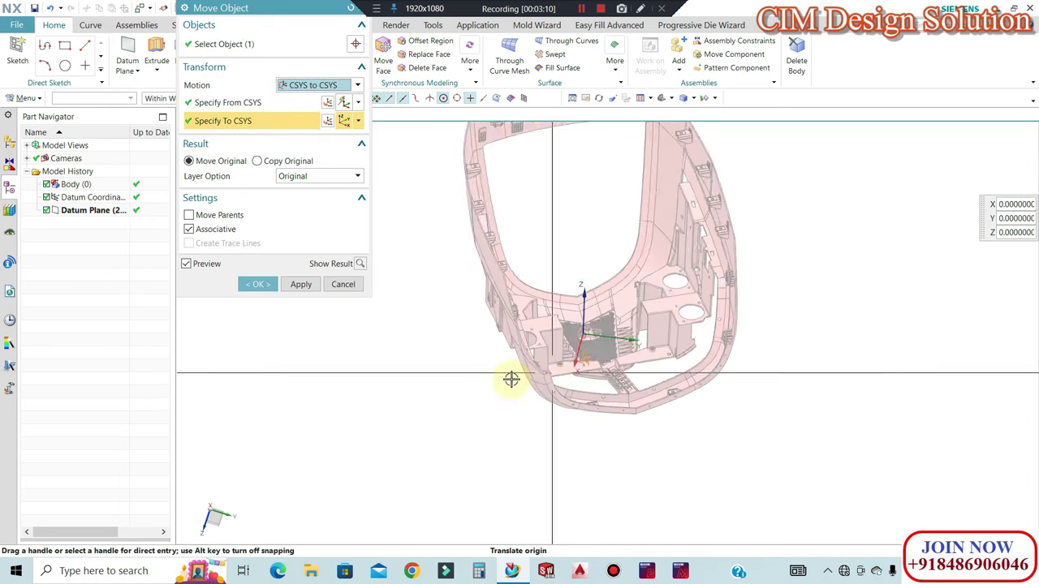
scroll(888, 389, "down", 2)
scroll(872, 398, "up", 2)
scroll(871, 398, "up", 2)
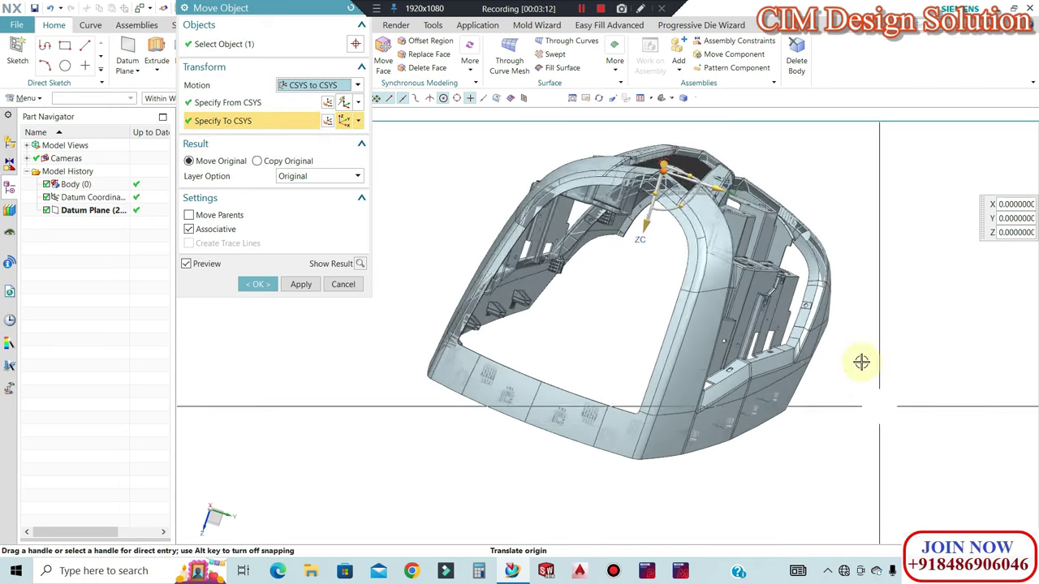
scroll(411, 355, "up", 1)
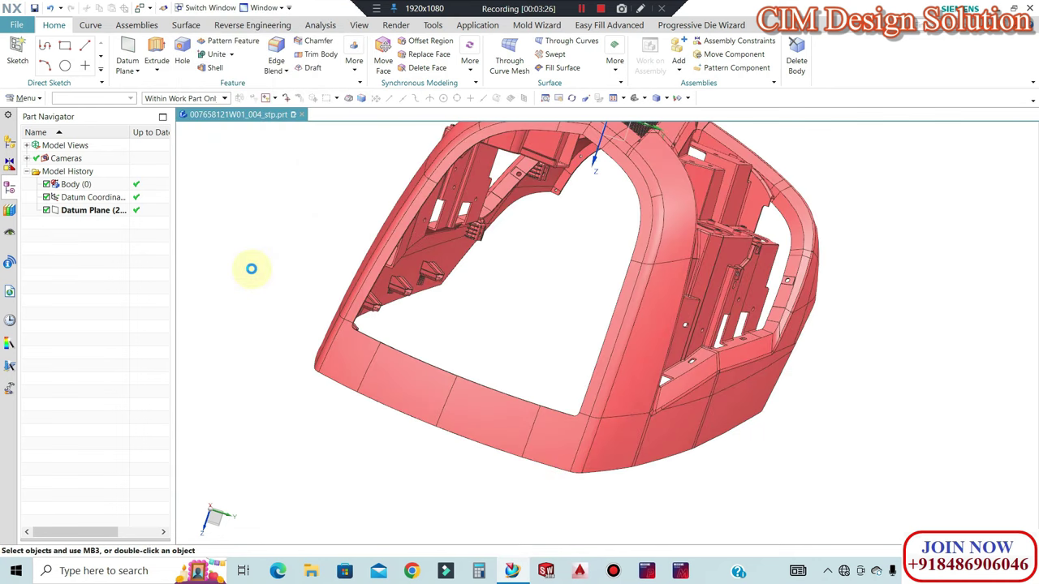
Hide Datum Plane (26) by moving it to layer 255, then fit the view to the part
scroll(568, 301, "down", 3)
mouse_move(593, 306)
middle_mouse_down()
mouse_move(621, 359)
mouse_move(630, 337)
middle_mouse_up()
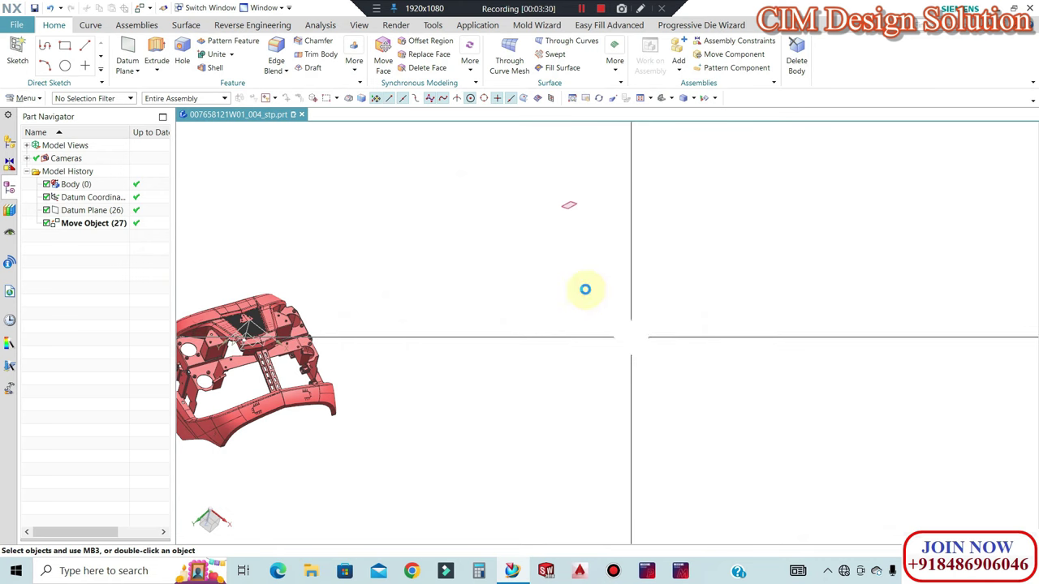
key("ctrl+j")
left_click(565, 207)
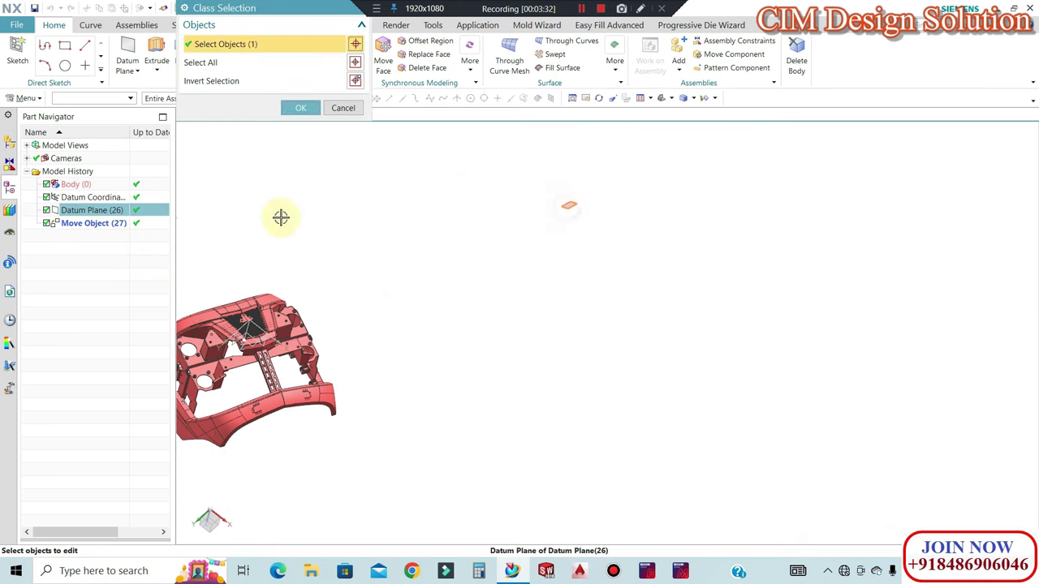
left_click(297, 106)
type("255")
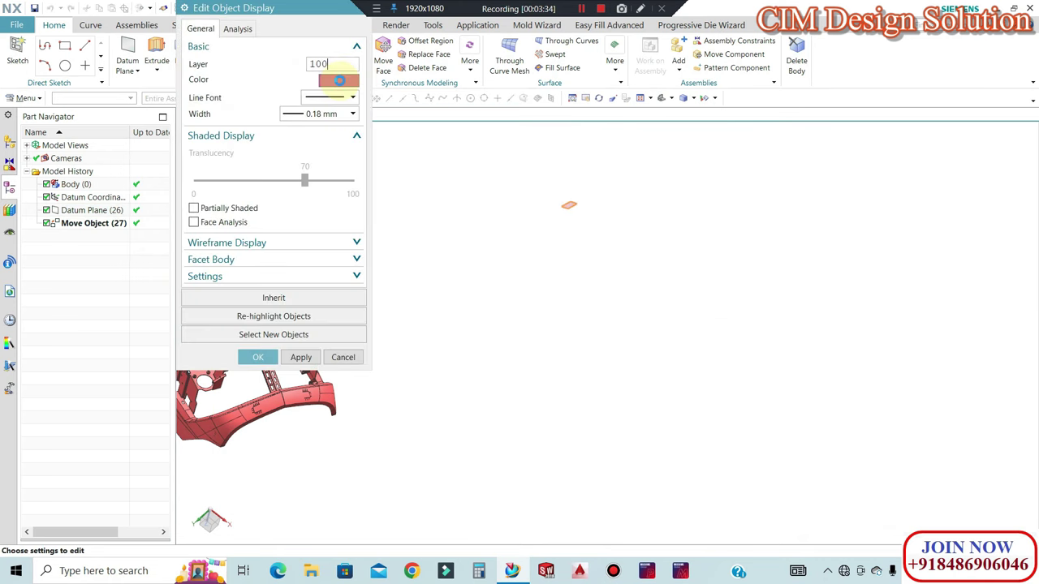
key("Return")
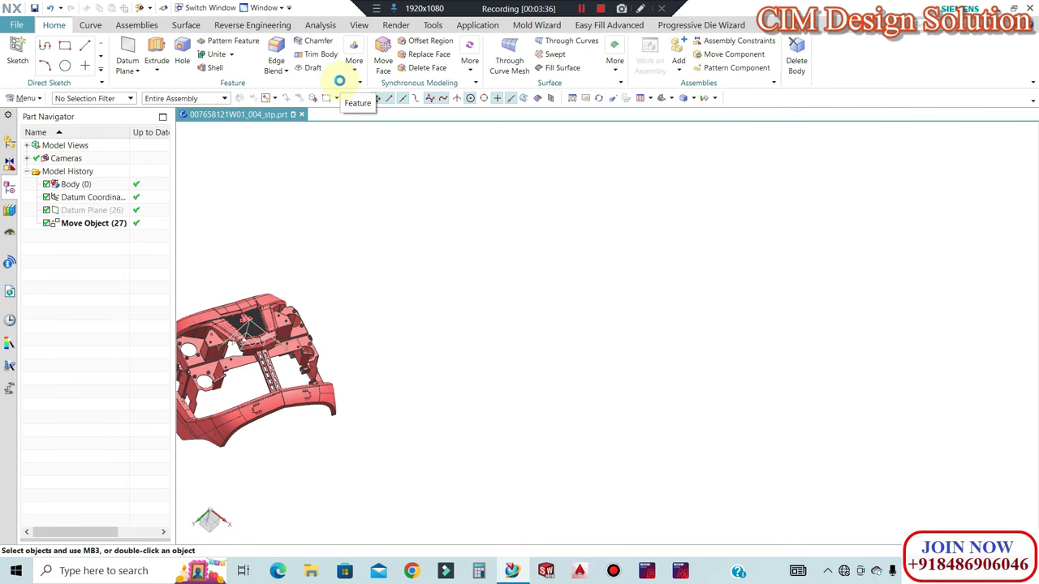
key("Home")
scroll(604, 382, "up", 3)
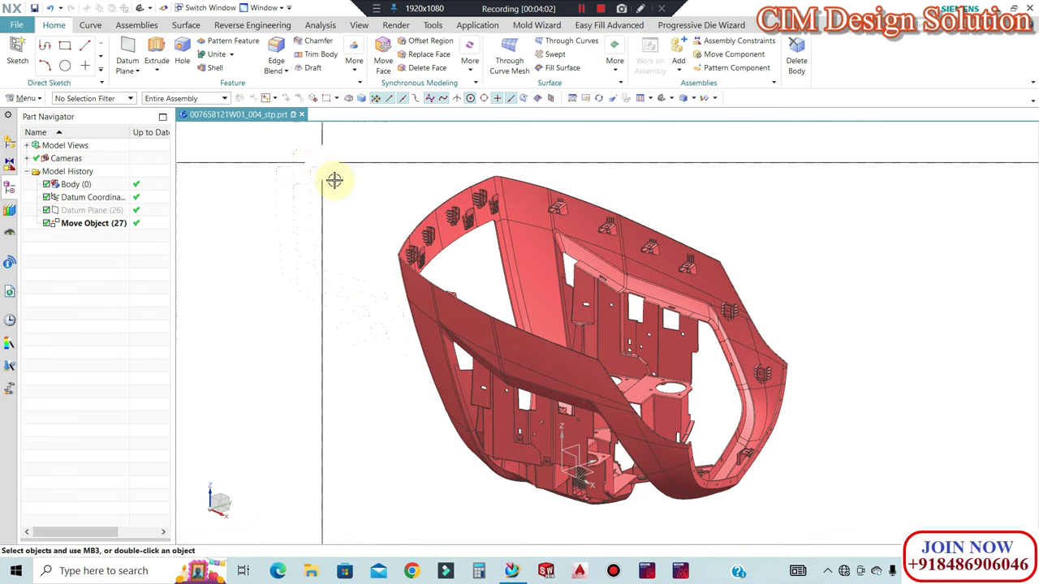
mouse_move(320, 290)
middle_mouse_down()
mouse_move(619, 215)
mouse_move(573, 203)
middle_mouse_up()
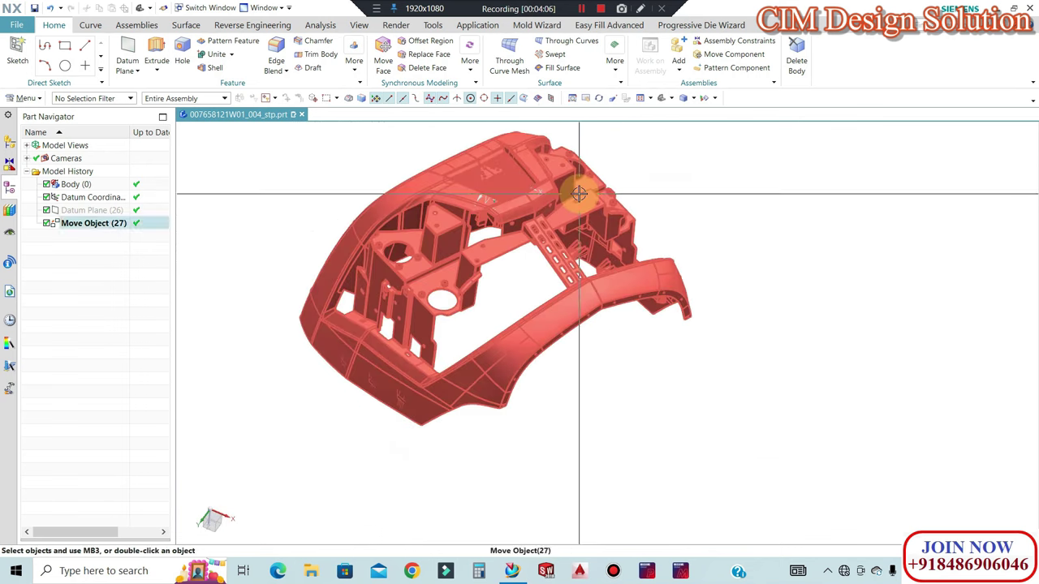
Rotate the part body 180° with Angle motion about an axis through the origin
key("ctrl+t")
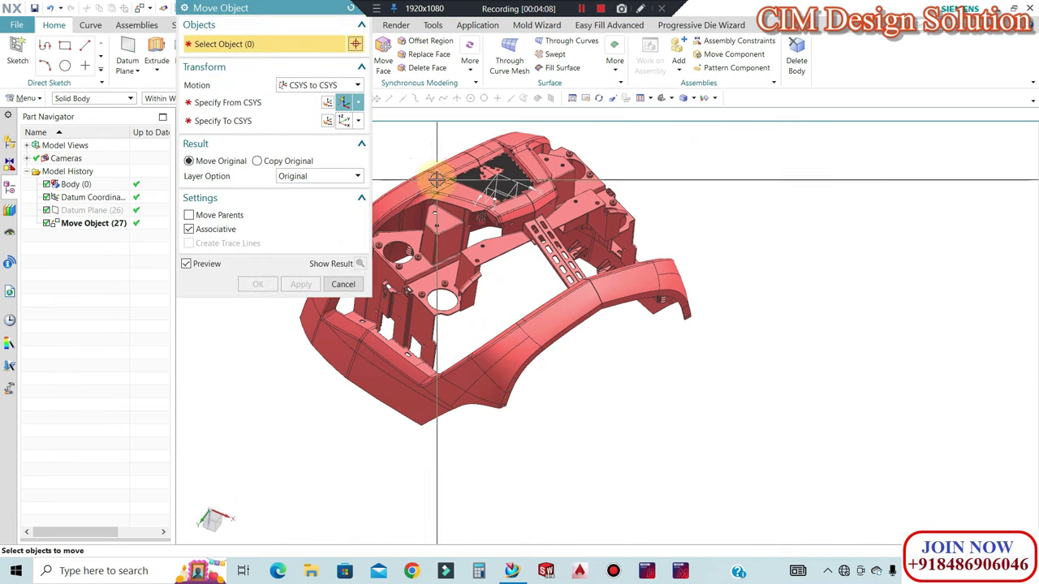
left_click(427, 153)
left_click(312, 84)
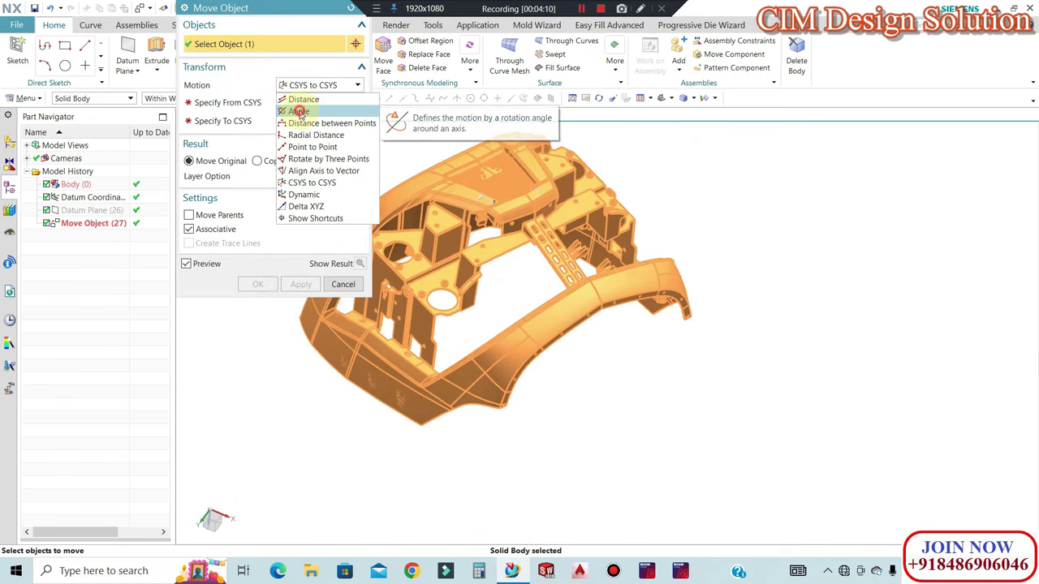
left_click(292, 104)
left_click(299, 112)
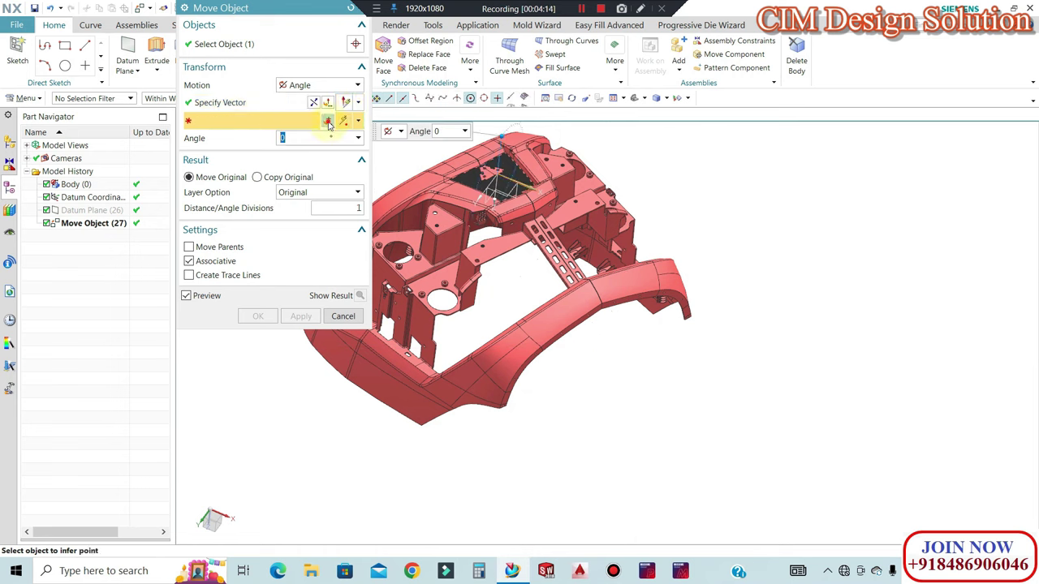
key("Escape")
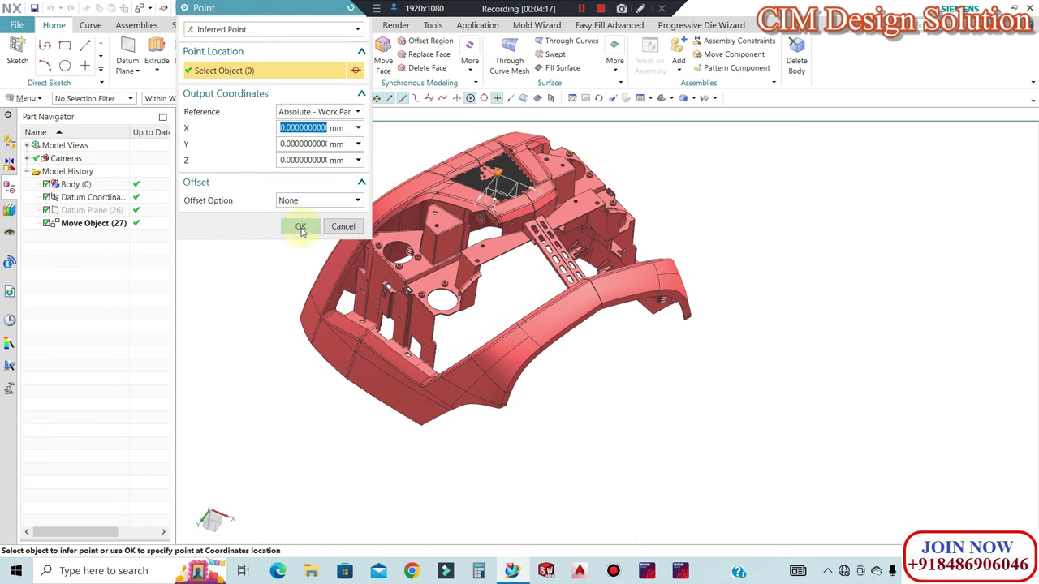
left_click(301, 227)
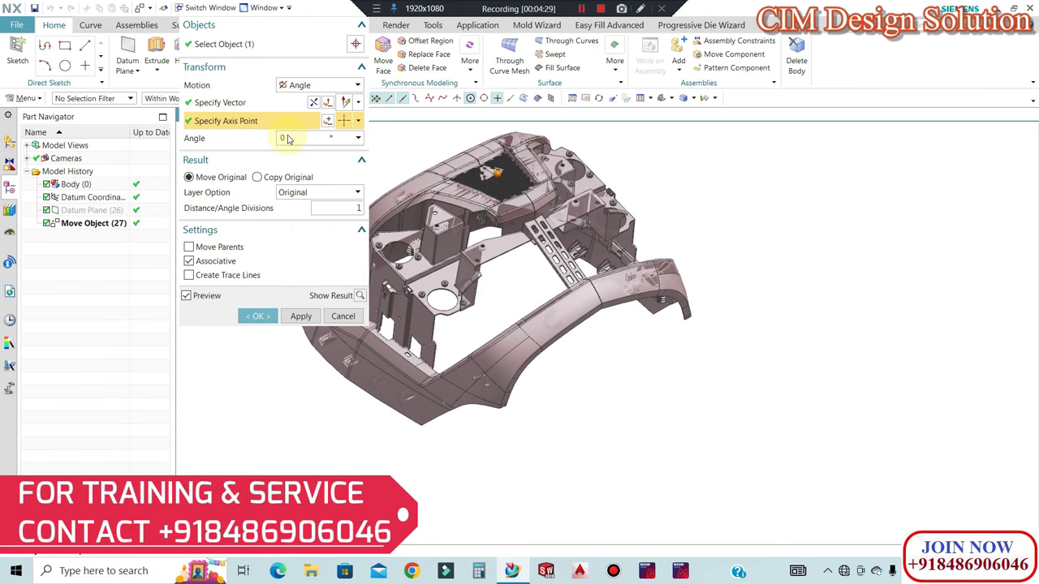
type("180")
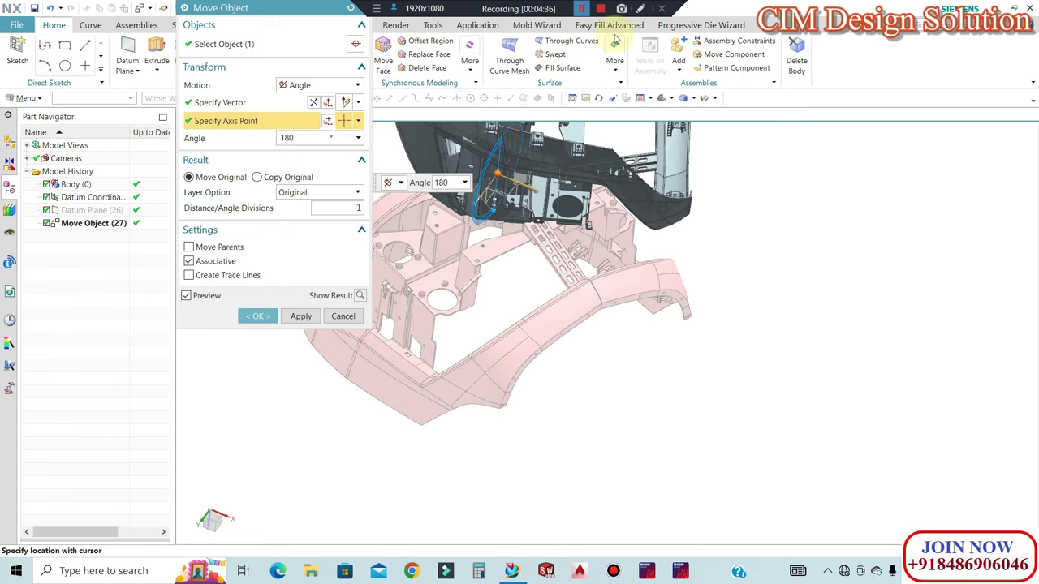
scroll(633, 305, "down", 3)
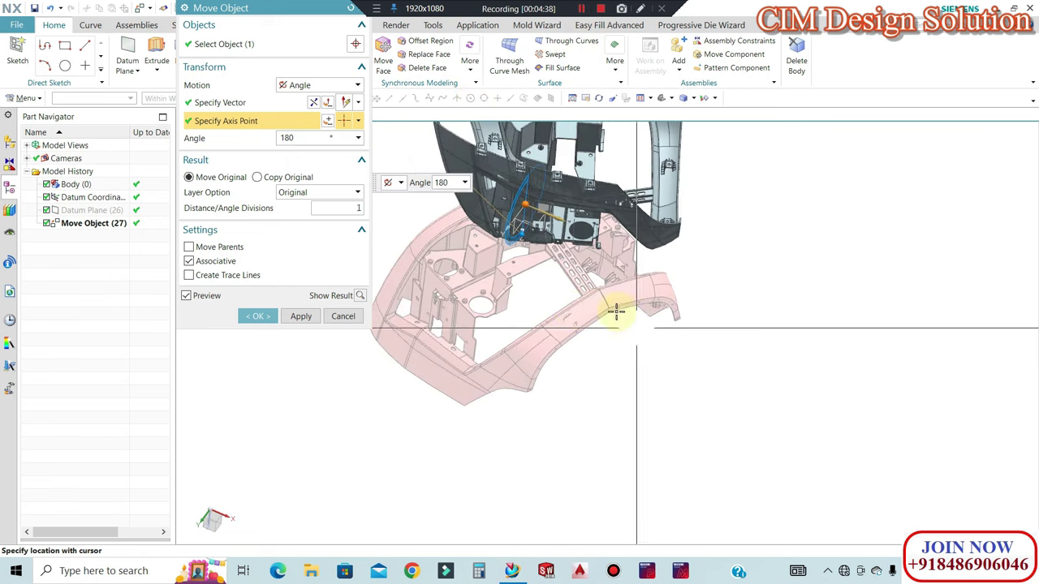
left_click(265, 318)
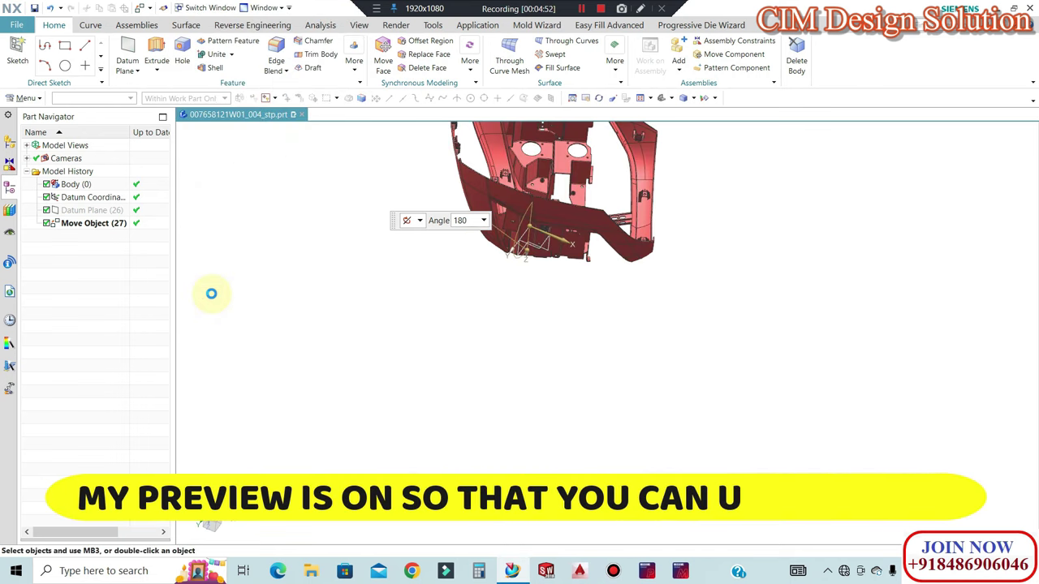
Orbit the flipped part, then return to the standard Z-up trimetric view
mouse_move(462, 366)
middle_mouse_down()
mouse_move(405, 377)
mouse_move(657, 433)
mouse_move(609, 244)
middle_mouse_up()
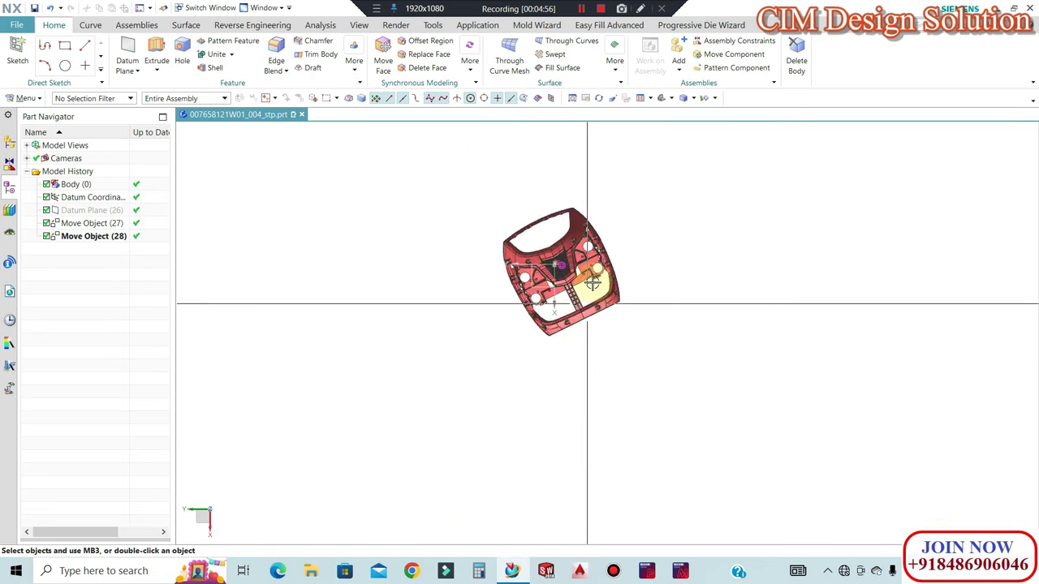
scroll(574, 258, "up", 1)
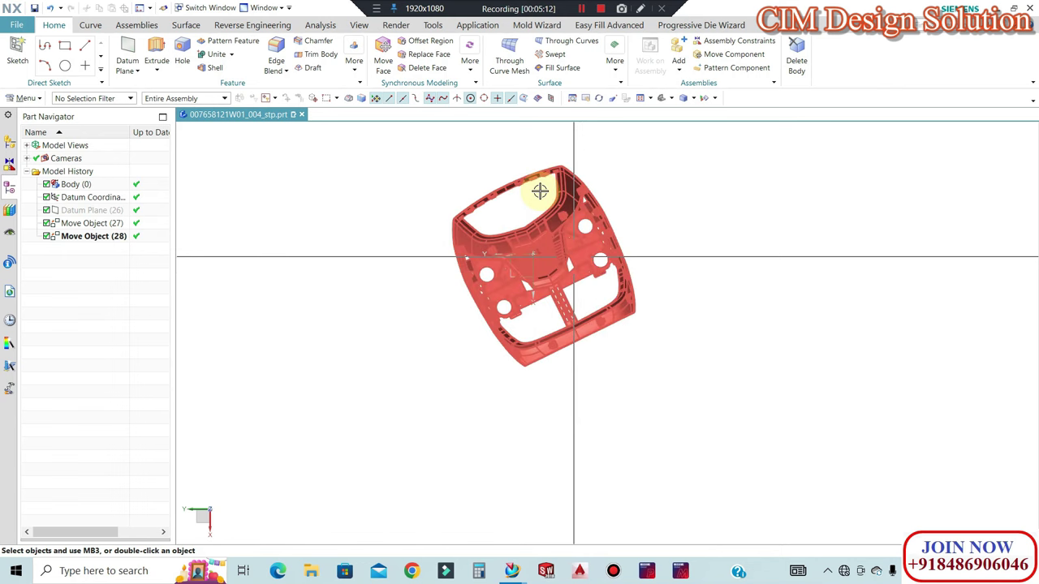
key("Home")
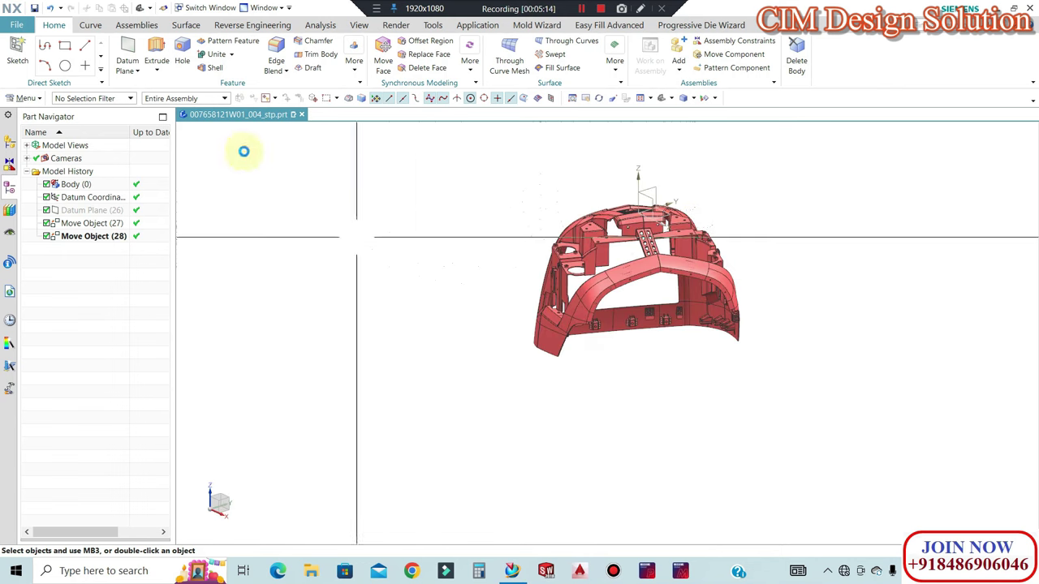
Launch Analysis > Shape > Slope and box-select the whole cover, 17070 faces
left_click(23, 98)
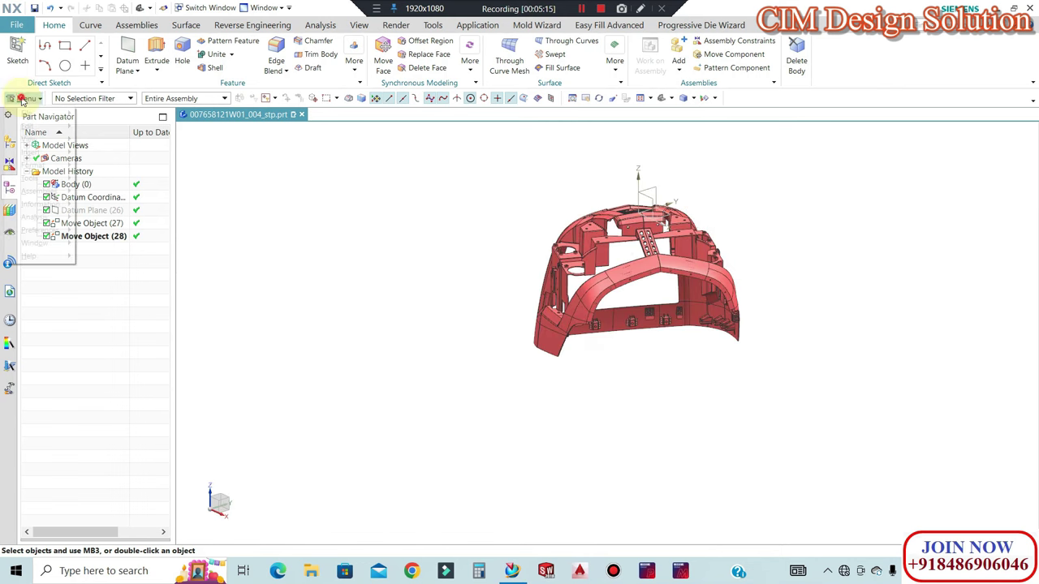
left_click(37, 217)
mouse_move(101, 361)
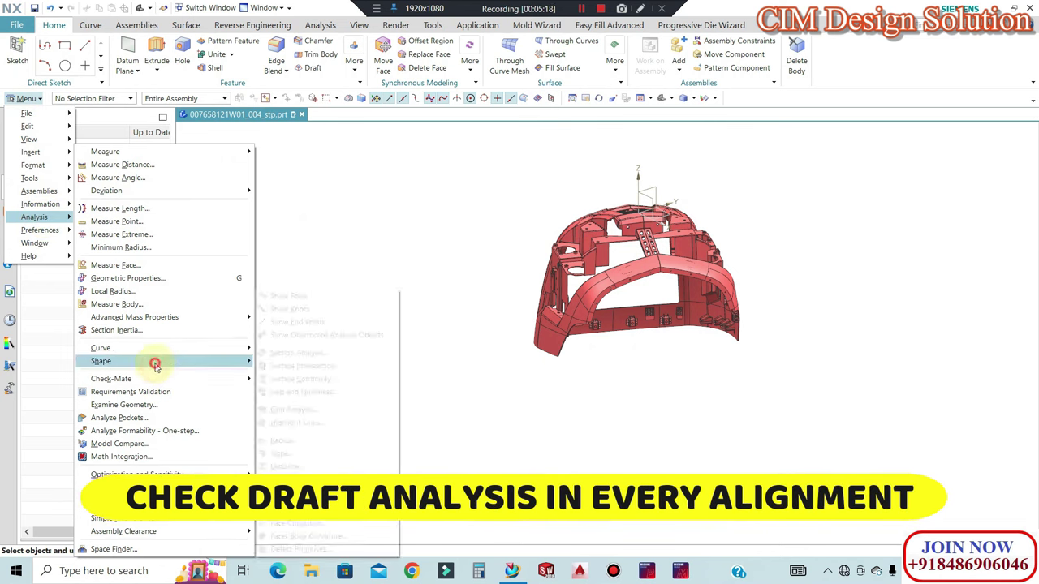
left_click(288, 460)
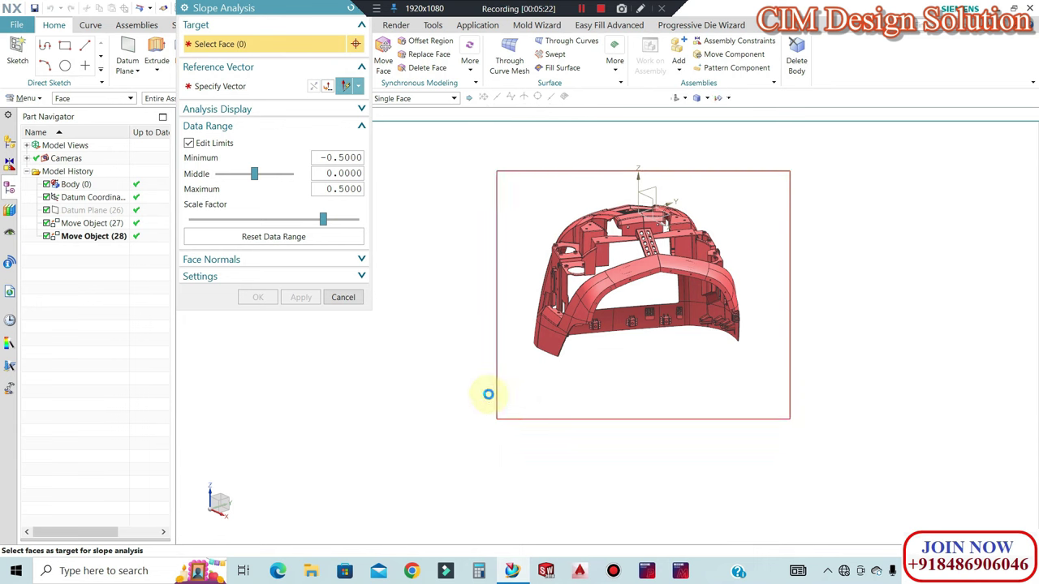
left_click_drag(497, 421, 789, 170)
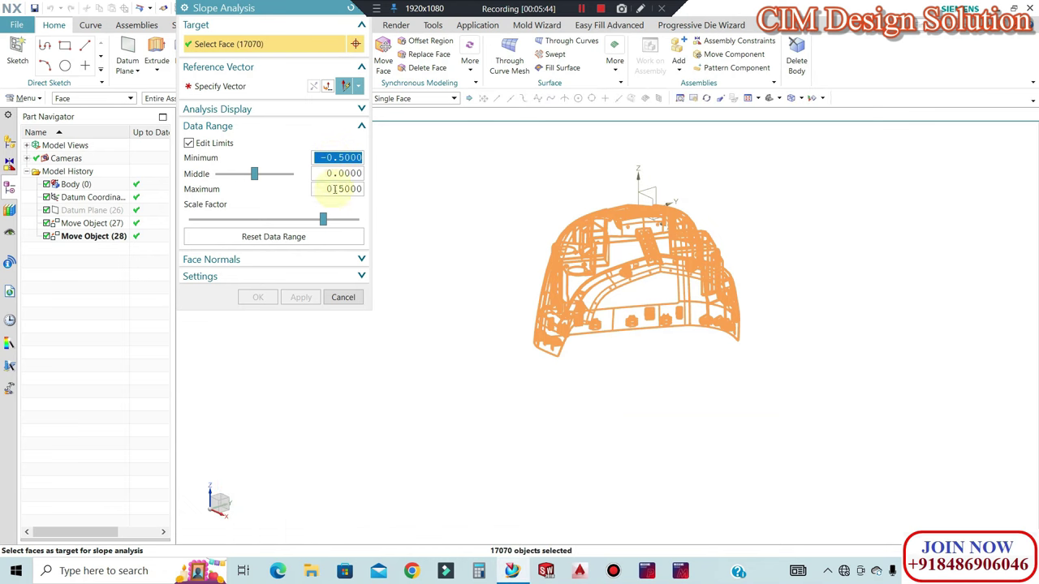
Set the slope reference vector to Z and inspect the mostly blue −0.5 to 0.5 colour map
left_click(260, 86)
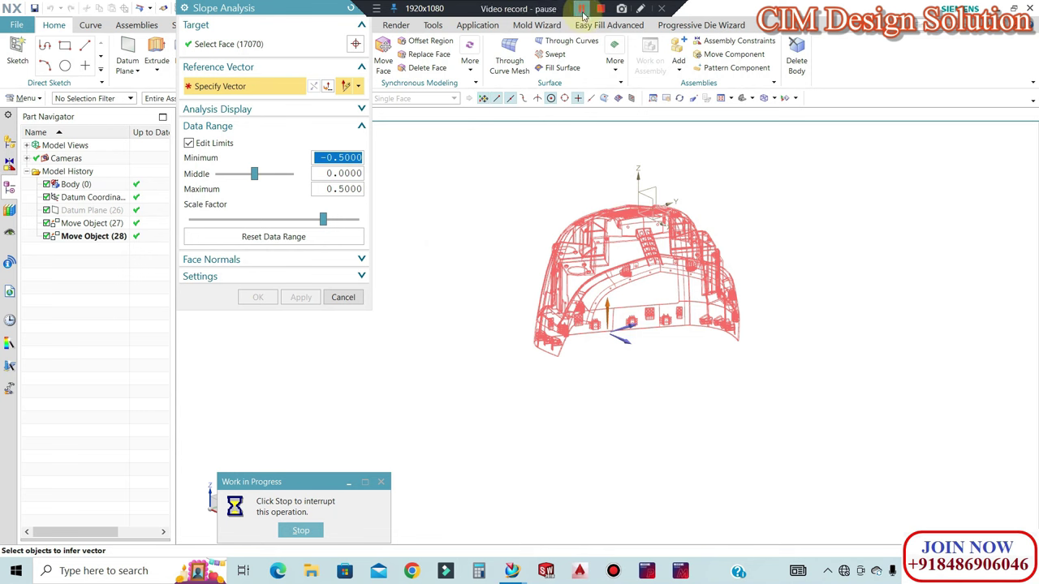
mouse_move(715, 225)
middle_mouse_down()
mouse_move(694, 316)
mouse_move(677, 187)
mouse_move(617, 260)
middle_mouse_up()
scroll(568, 274, "up", 3)
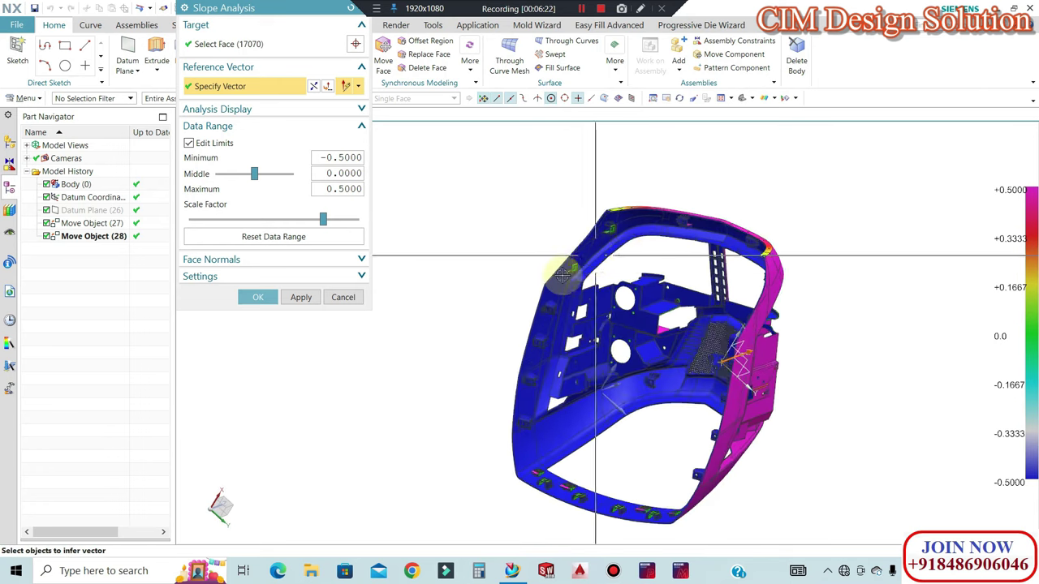
scroll(622, 281, "up", 4)
scroll(608, 245, "up", 3)
scroll(568, 239, "down", 2)
scroll(545, 244, "down", 3)
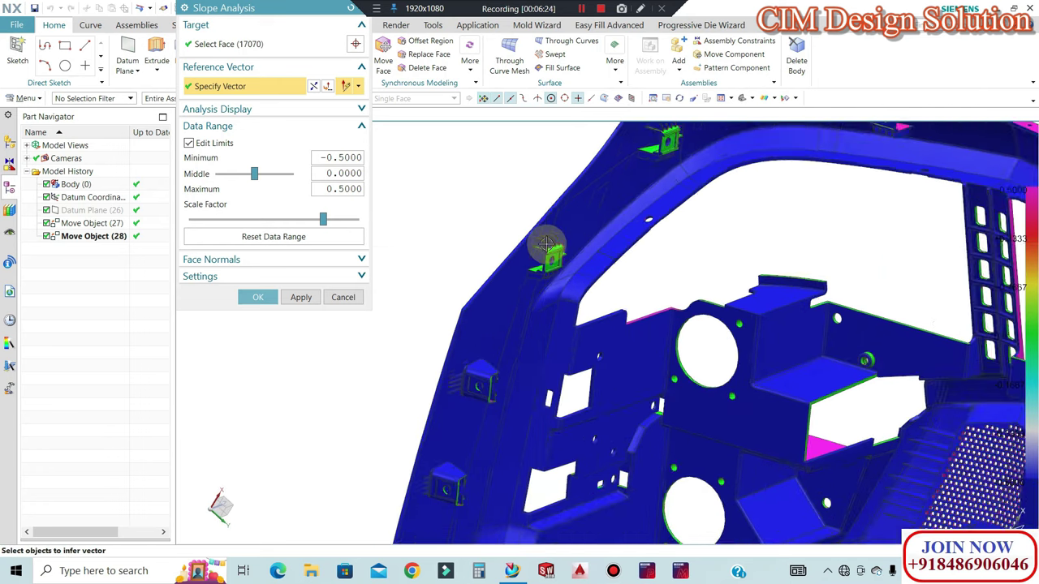
scroll(568, 285, "down", 3)
scroll(644, 380, "down", 2)
mouse_move(644, 380)
middle_mouse_down()
mouse_move(696, 374)
mouse_move(658, 402)
middle_mouse_up()
scroll(652, 408, "up", 3)
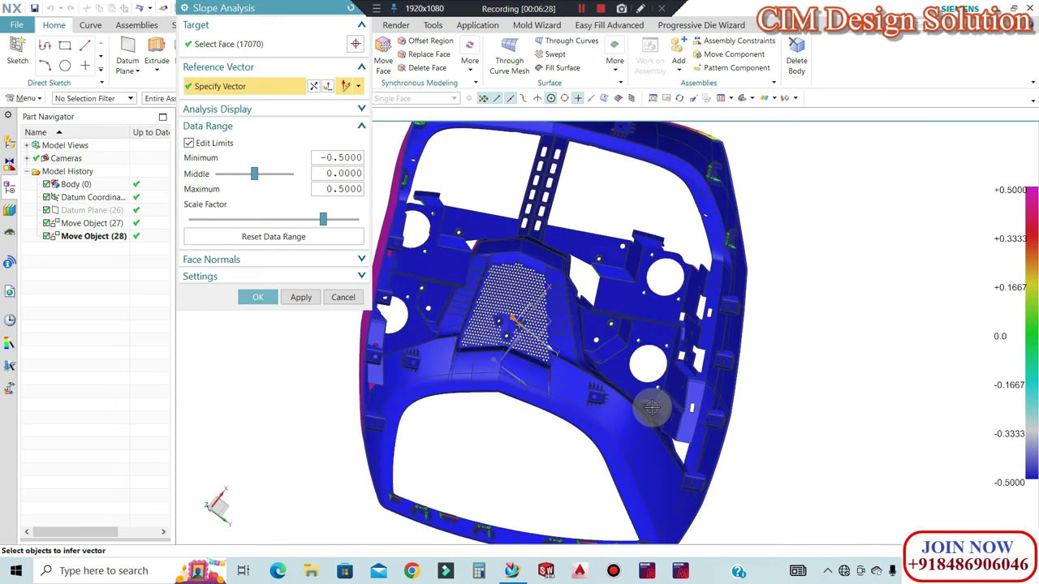
scroll(650, 364, "down", 2)
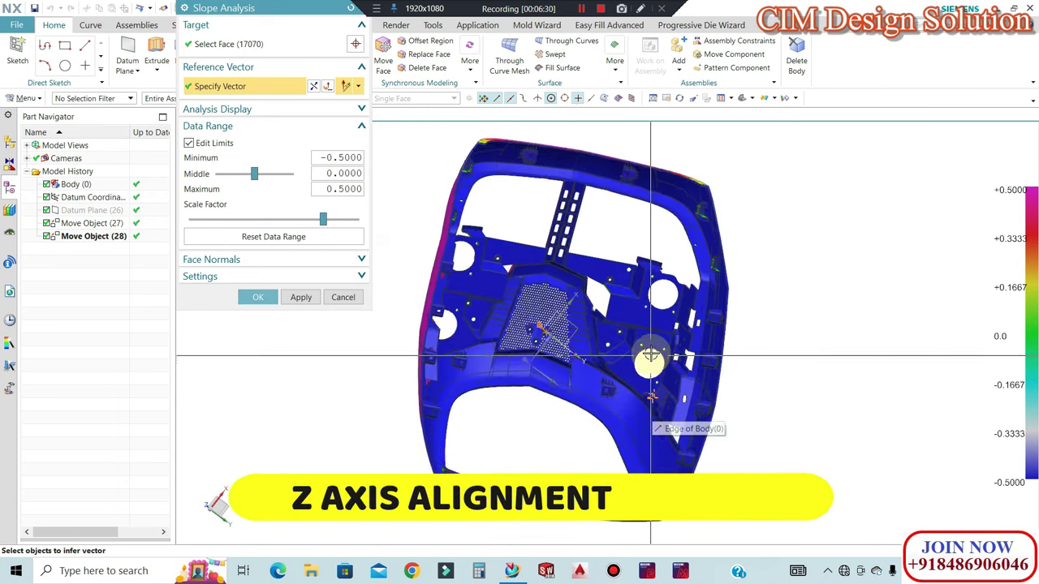
scroll(650, 357, "down", 1)
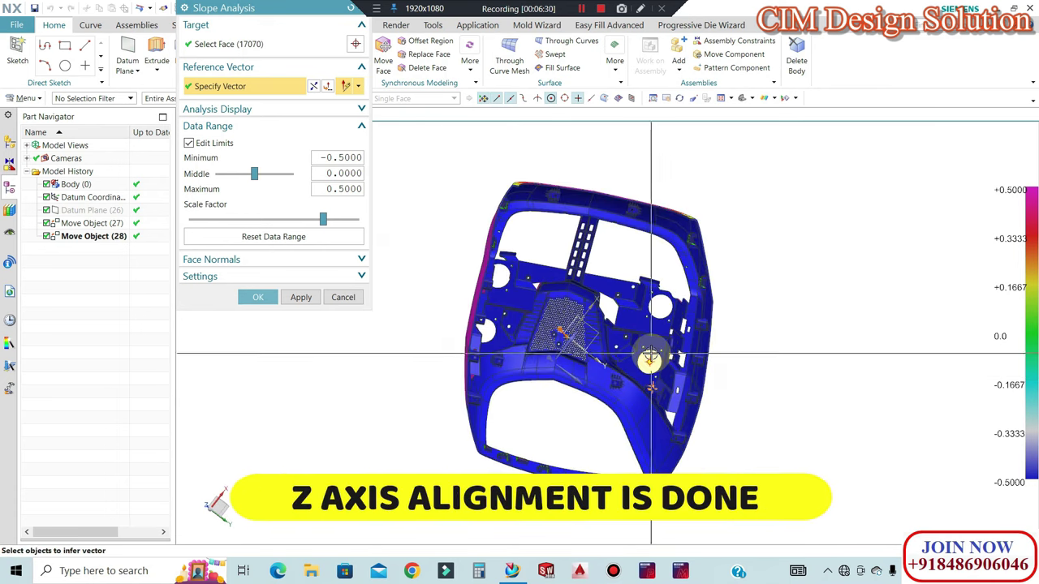
Set the slope Data Range minimum to -5 and maximum to 5
double_click(339, 158)
type("-5")
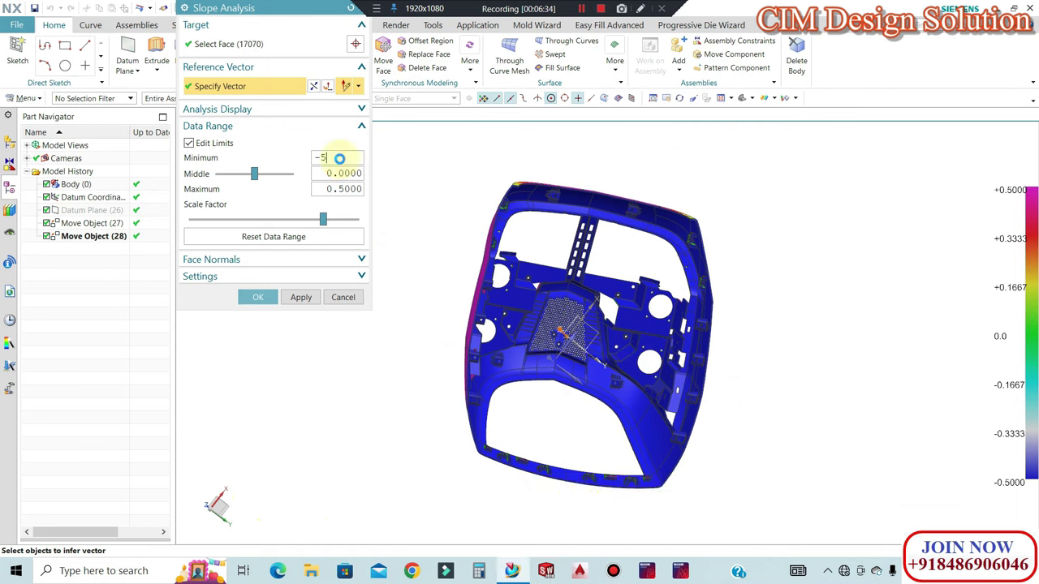
key("Return")
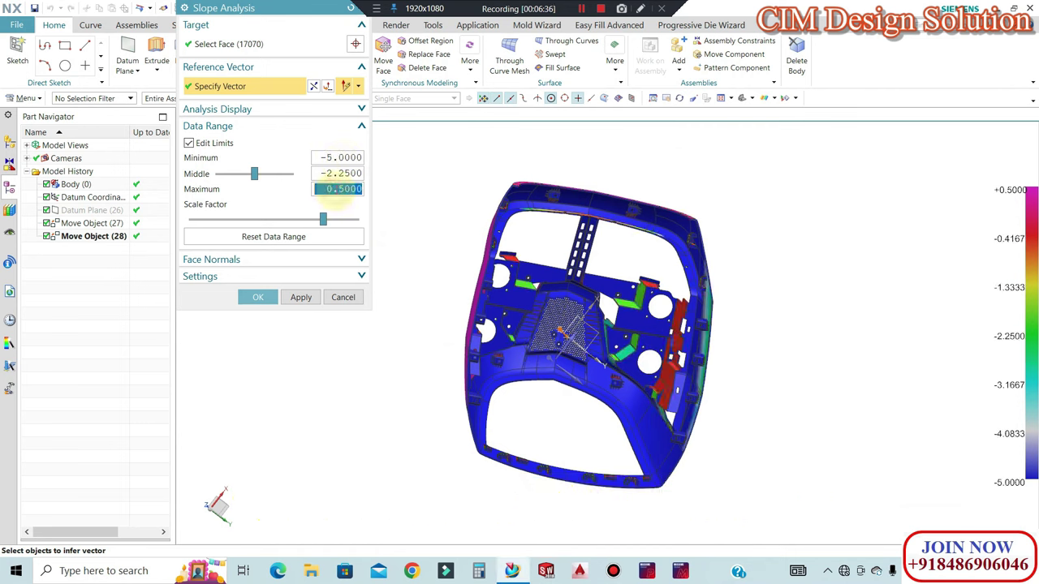
type("5")
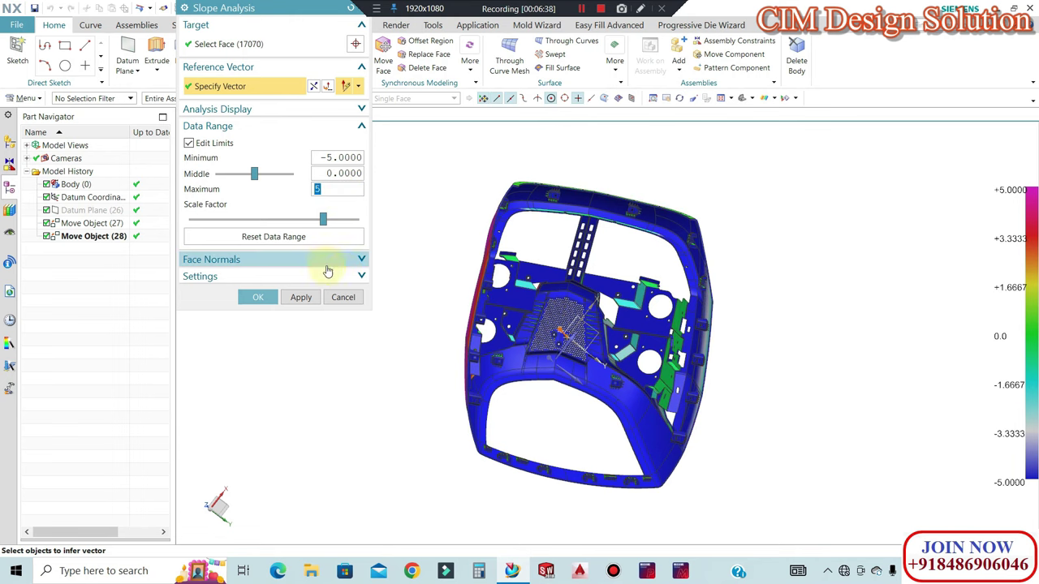
Orbit around the colour-mapped cover to check its sides and underside
mouse_move(671, 279)
middle_mouse_down()
mouse_move(643, 361)
mouse_move(519, 301)
middle_mouse_up()
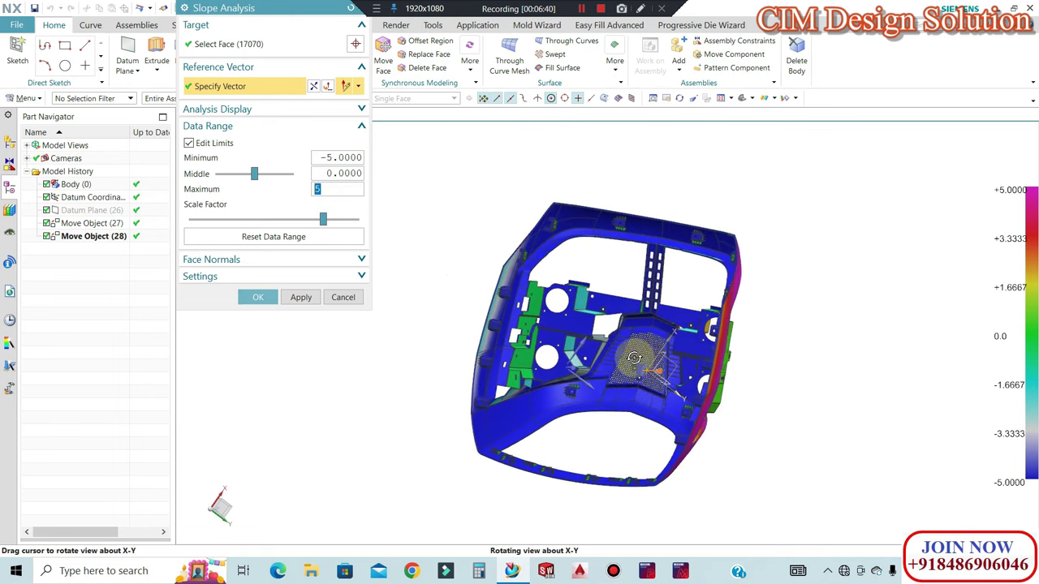
scroll(519, 300, "up", 2)
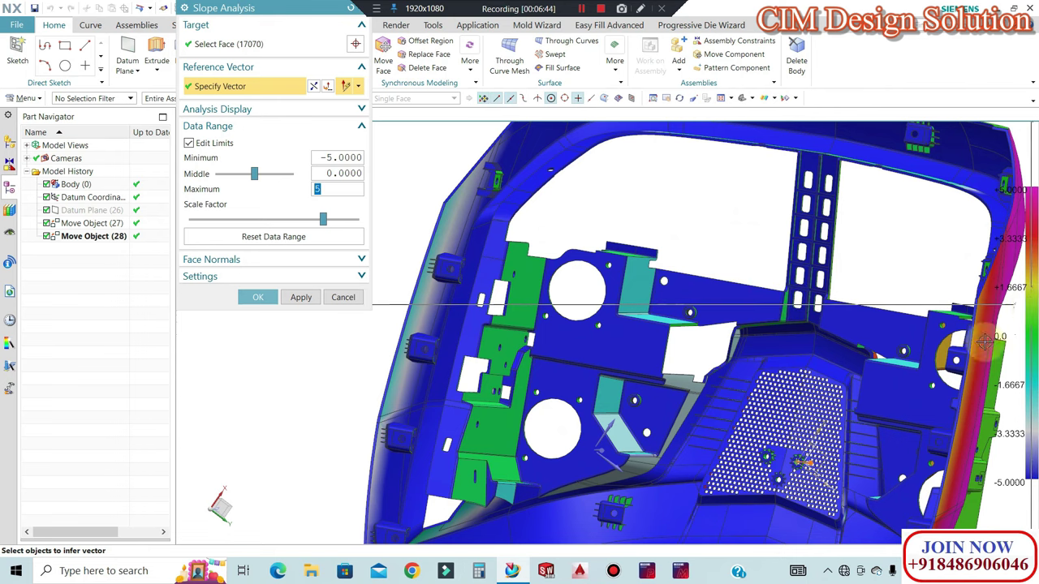
scroll(714, 250, "down", 3)
mouse_move(714, 251)
middle_mouse_down()
mouse_move(835, 384)
mouse_move(863, 447)
middle_mouse_up()
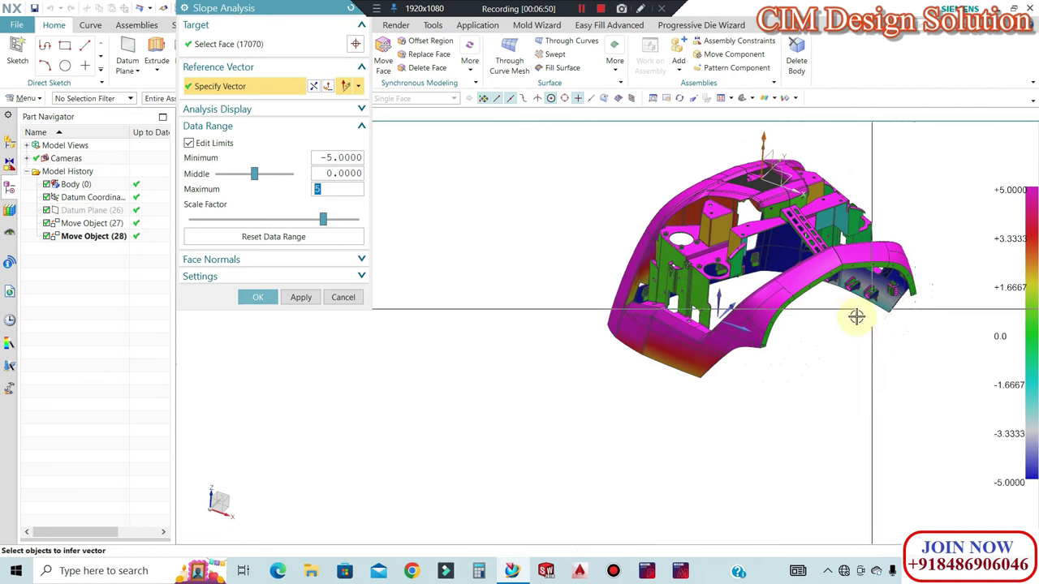
middle_click_drag(855, 313, 784, 292)
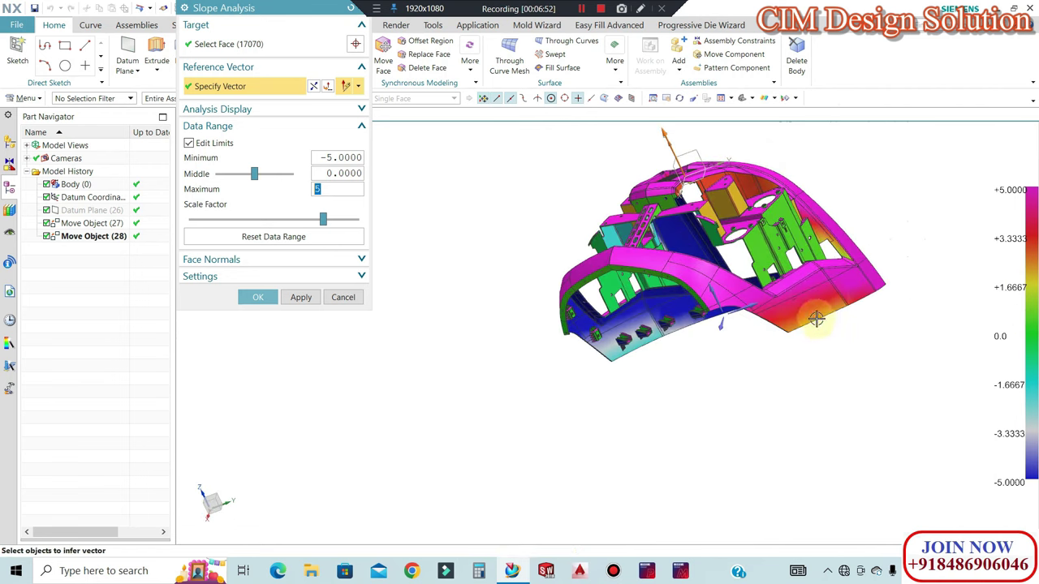
middle_click_drag(823, 322, 817, 332)
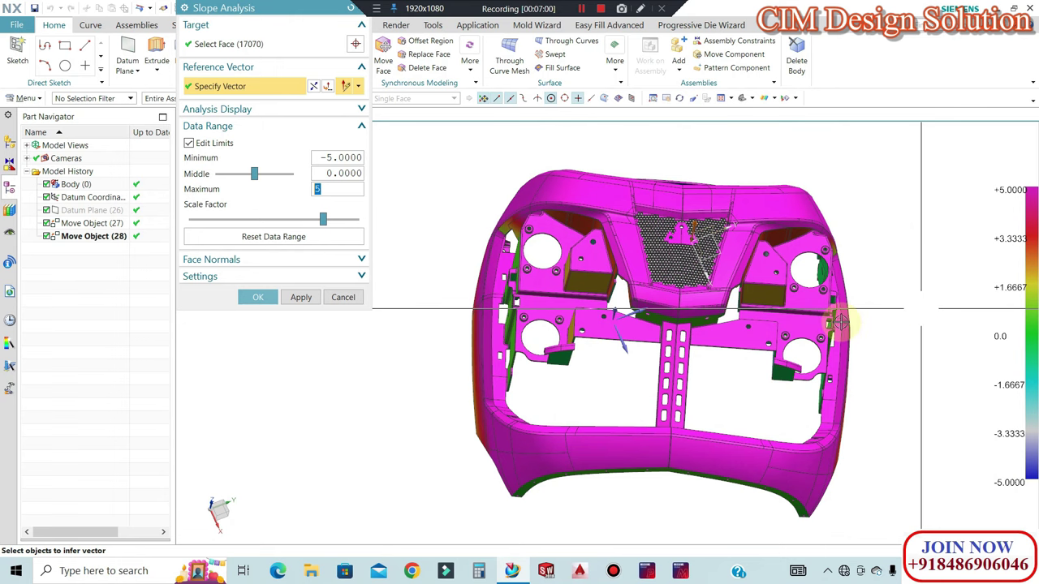
Close the slope analysis and start a Point to Point Move Object of the part
left_click(343, 297)
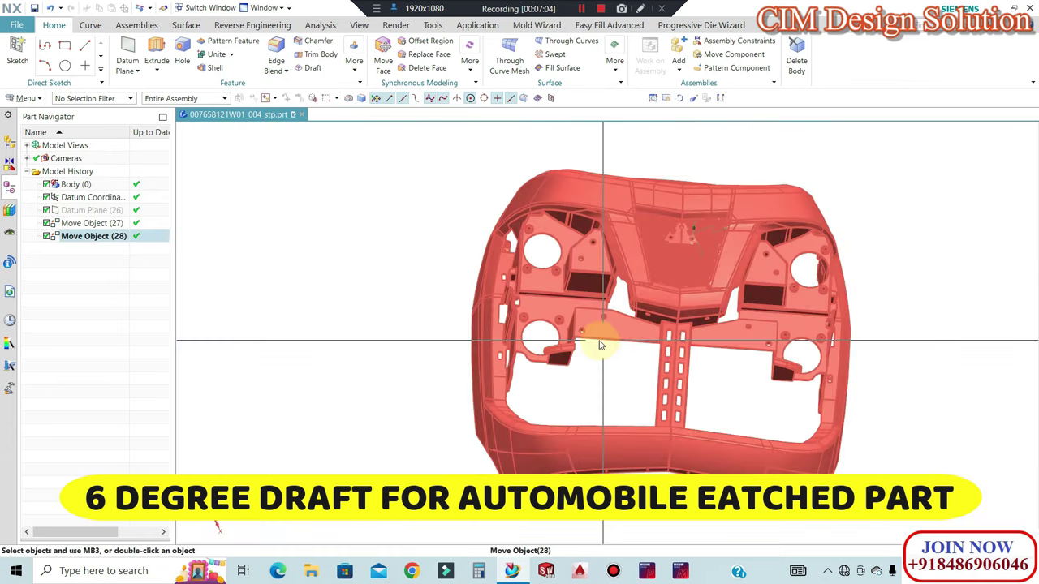
mouse_move(601, 346)
middle_mouse_down()
mouse_move(548, 185)
mouse_move(483, 158)
mouse_move(463, 271)
mouse_move(647, 311)
mouse_move(604, 285)
mouse_move(638, 325)
mouse_move(601, 381)
middle_mouse_up()
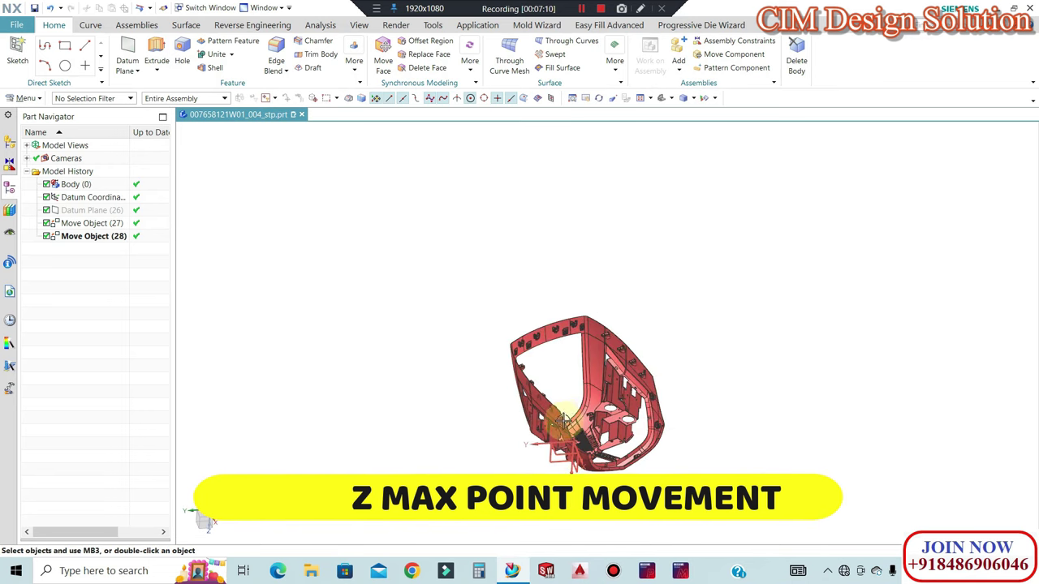
key("ctrl+t")
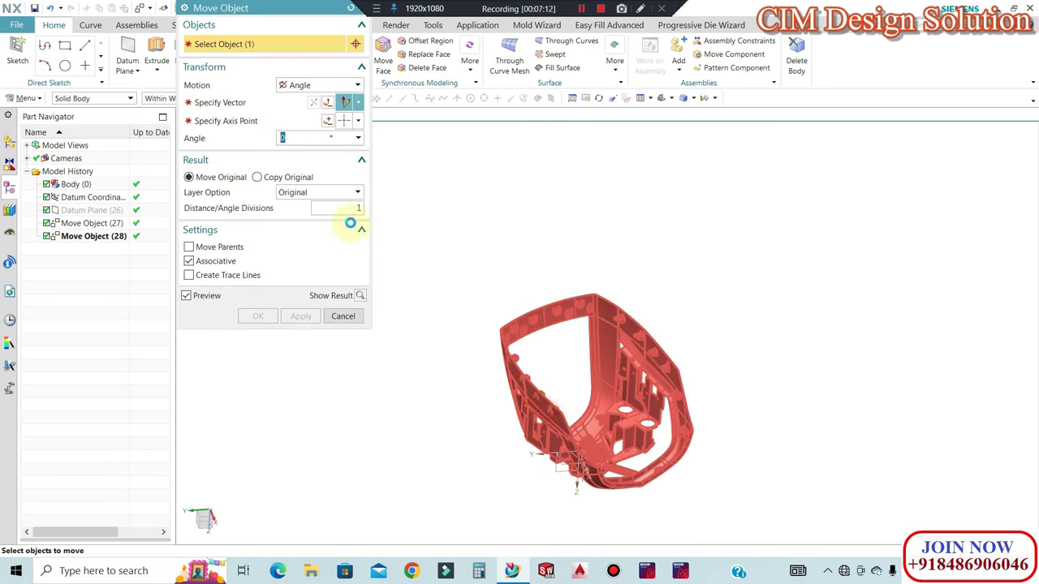
left_click(313, 85)
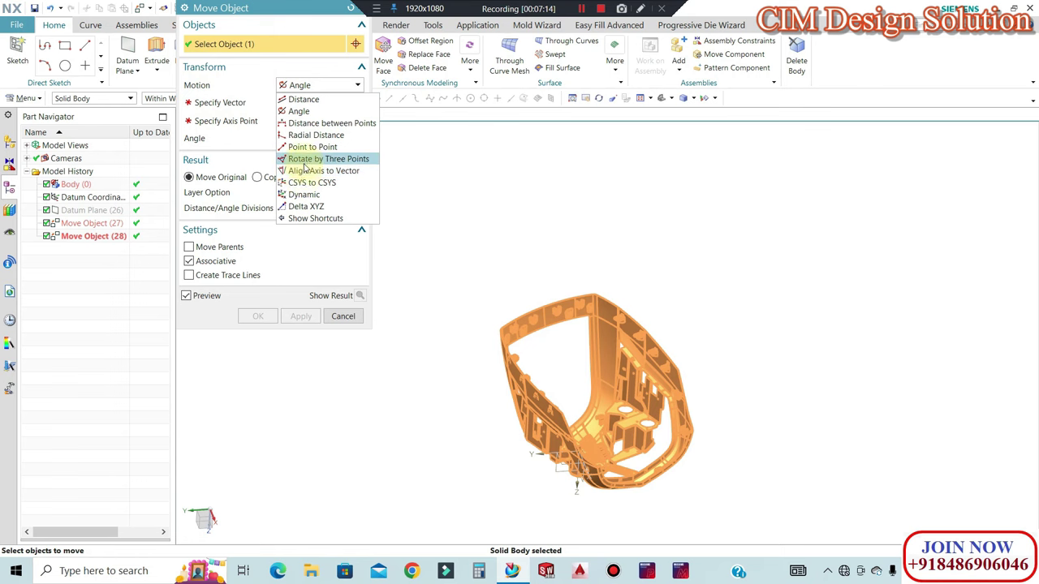
left_click(312, 147)
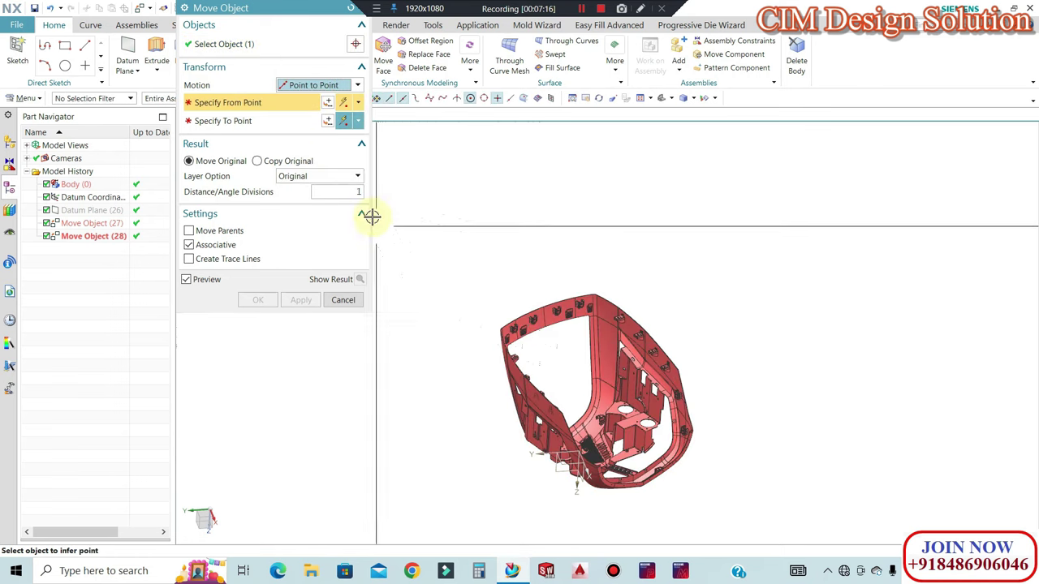
Move the cover body from the rim edge endpoint to a destination point on the rim
scroll(558, 406, "up", 5)
scroll(564, 441, "up", 3)
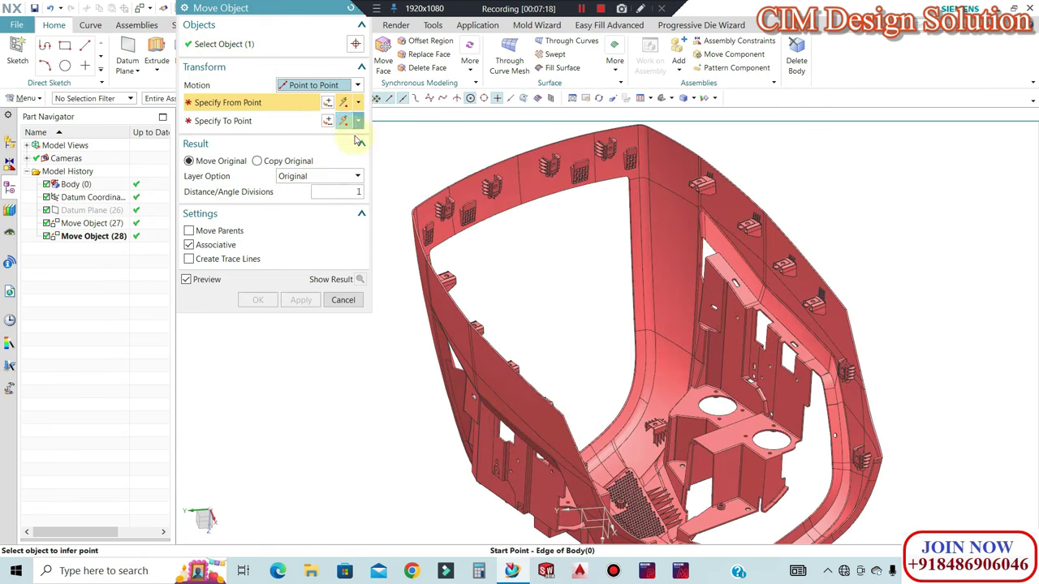
scroll(509, 151, "up", 3)
scroll(499, 197, "up", 3)
scroll(451, 208, "up", 3)
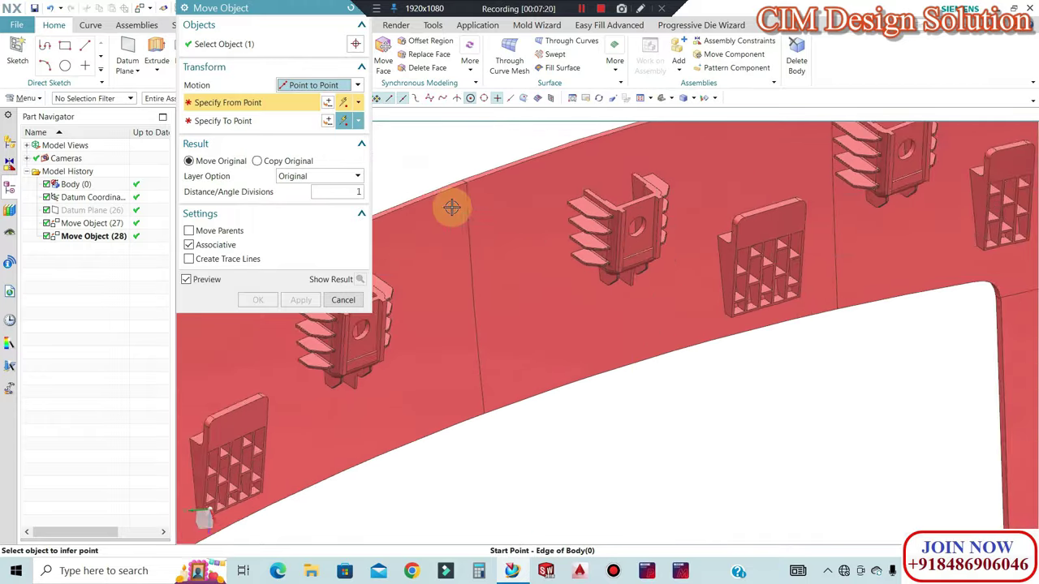
scroll(463, 197, "up", 3)
scroll(474, 180, "up", 2)
left_click(468, 168)
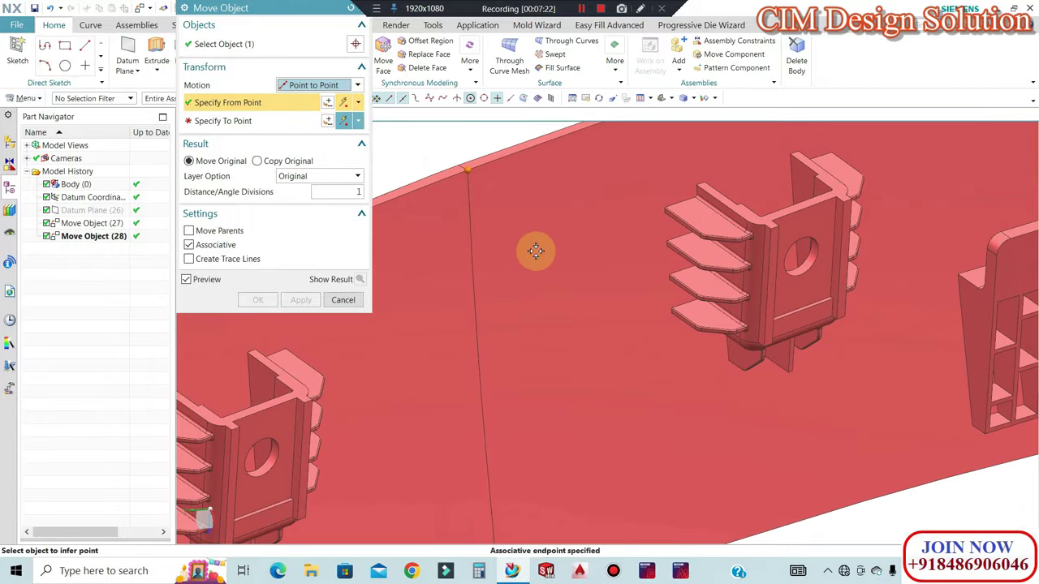
scroll(536, 251, "down", 3)
scroll(493, 192, "down", 4)
key("Escape")
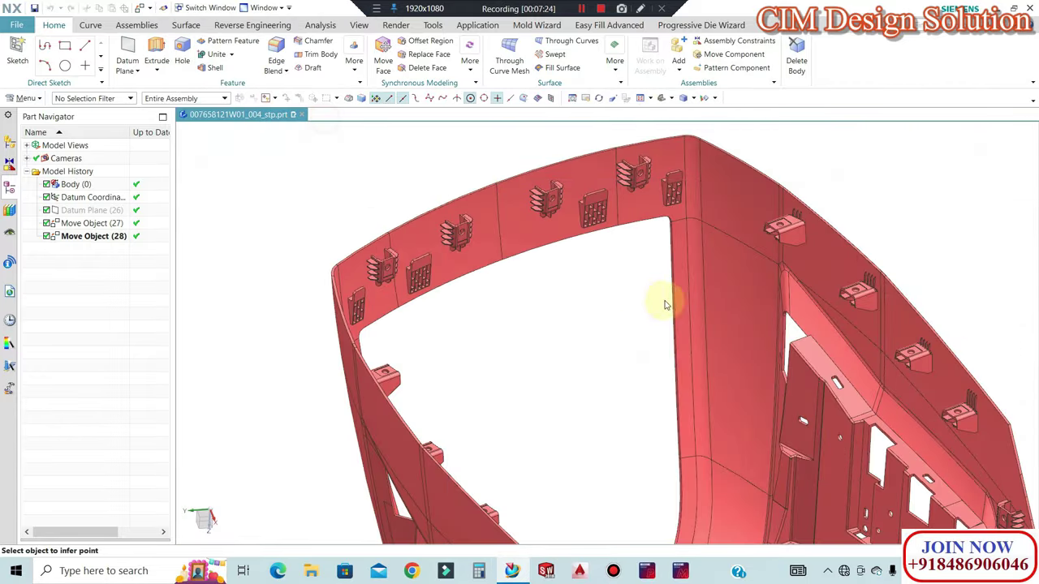
left_click(292, 228)
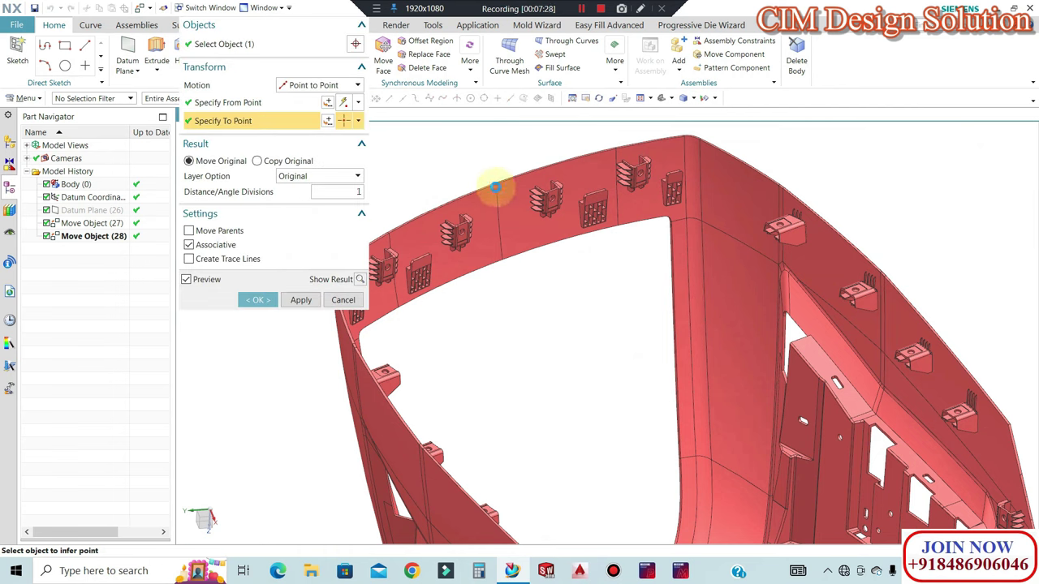
left_click(499, 205)
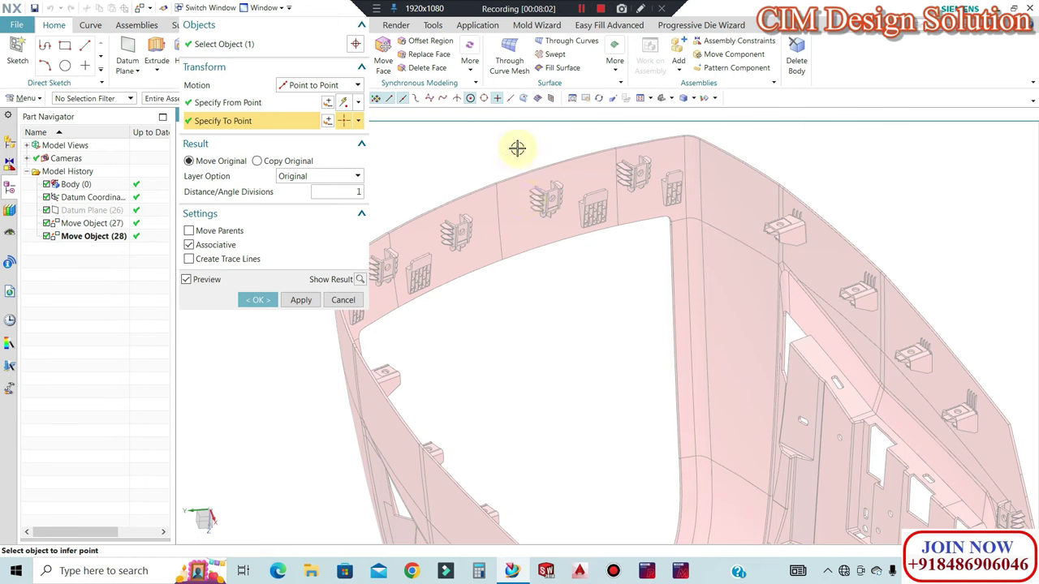
left_click(581, 10)
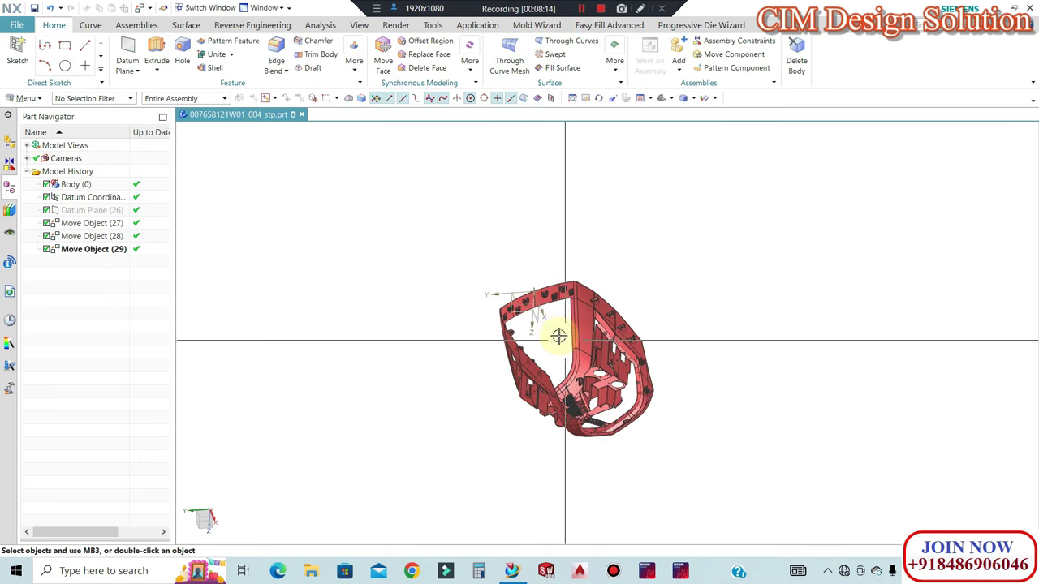
mouse_move(558, 335)
middle_mouse_down()
mouse_move(510, 332)
mouse_move(884, 341)
middle_mouse_up()
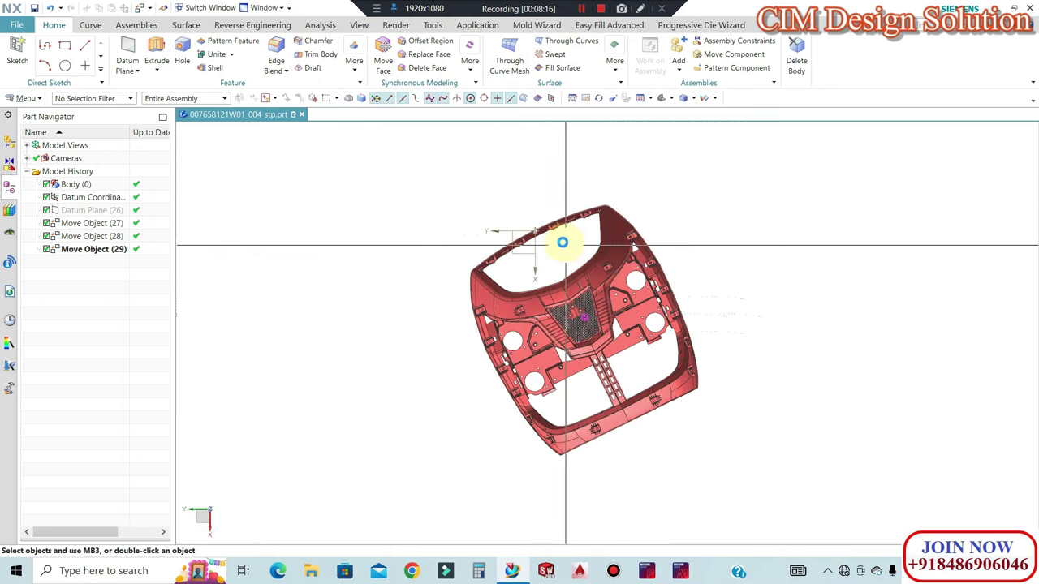
scroll(562, 242, "up", 5)
scroll(529, 209, "up", 5)
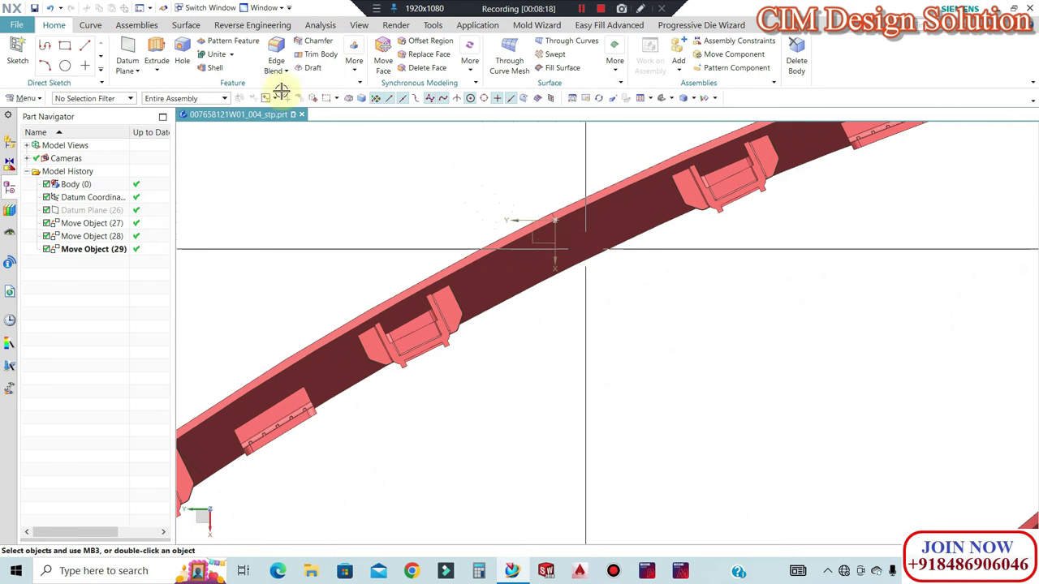
left_click(583, 216)
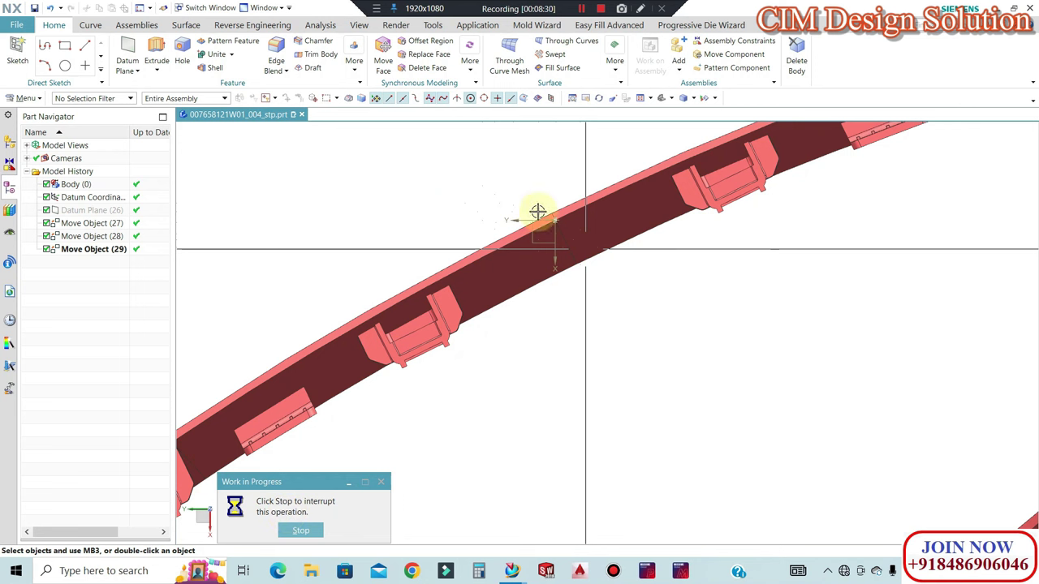
left_click(559, 238)
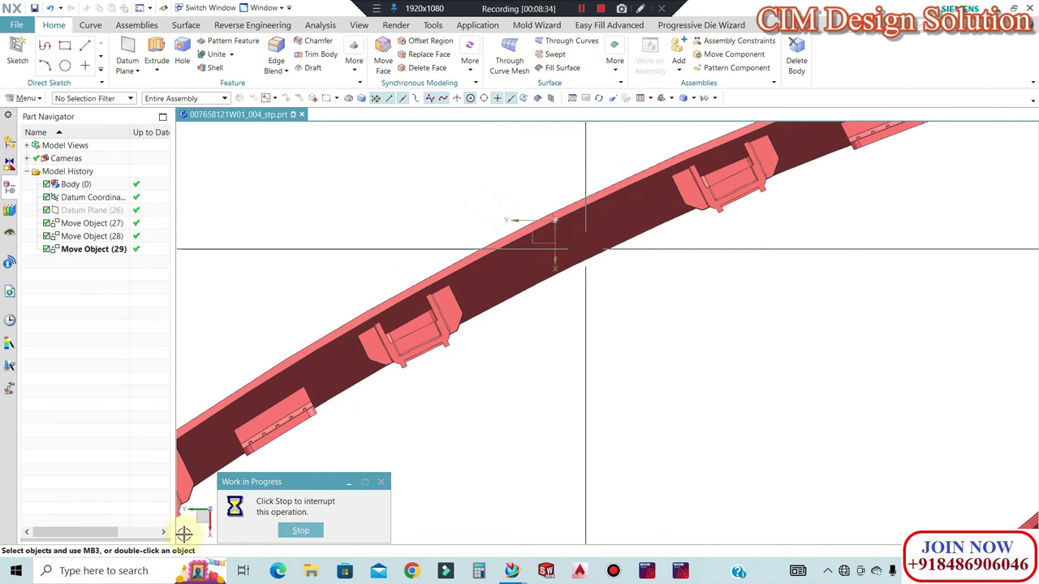
scroll(239, 492, "down", 2)
scroll(556, 248, "down", 2)
scroll(503, 188, "down", 2)
scroll(503, 189, "down", 3)
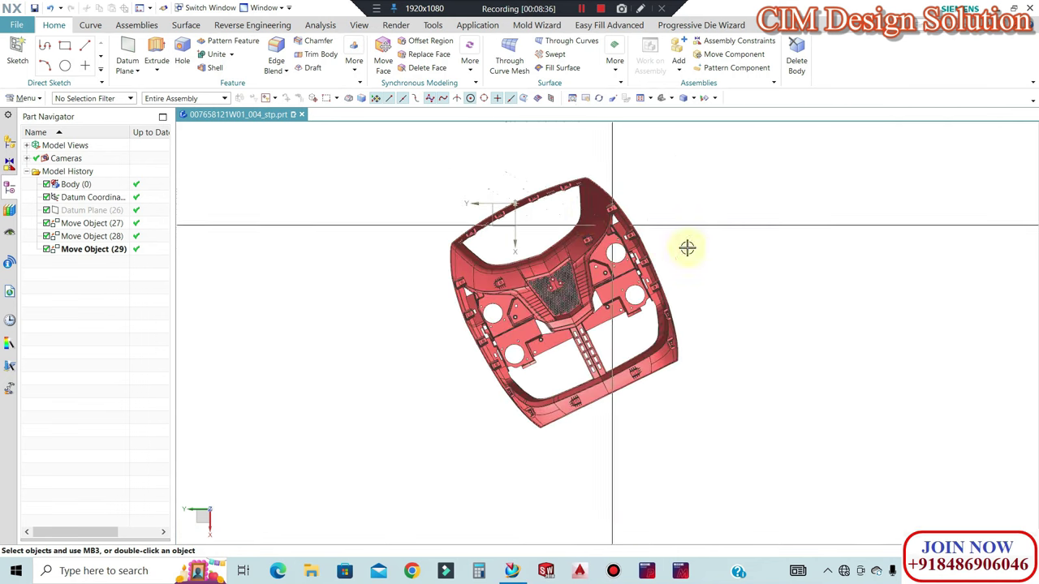
mouse_move(687, 246)
middle_mouse_down()
mouse_move(656, 301)
mouse_move(726, 273)
mouse_move(710, 218)
mouse_move(617, 211)
middle_mouse_up()
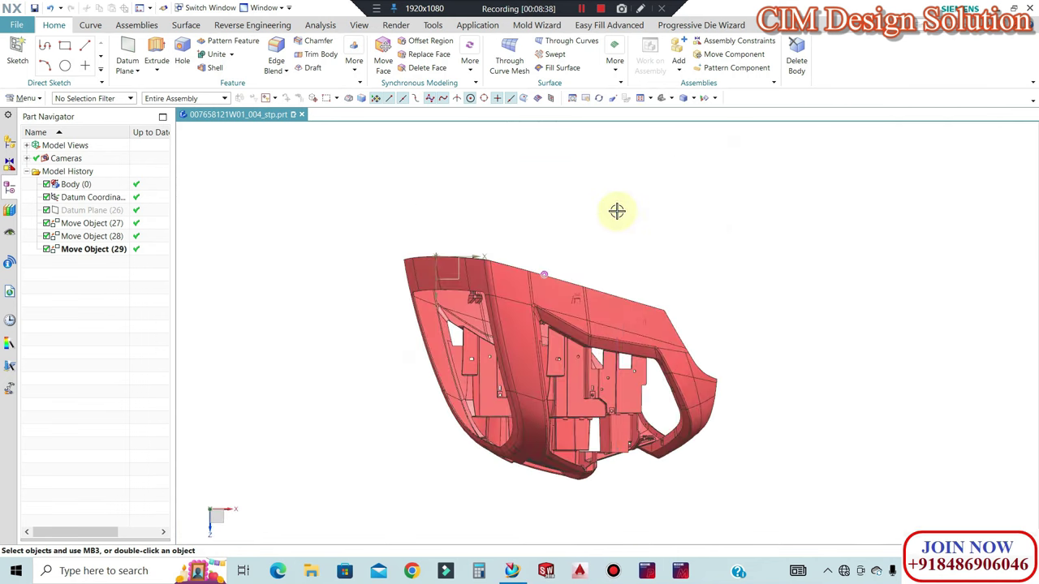
mouse_move(772, 281)
middle_mouse_down()
mouse_move(720, 266)
mouse_move(649, 206)
middle_mouse_up()
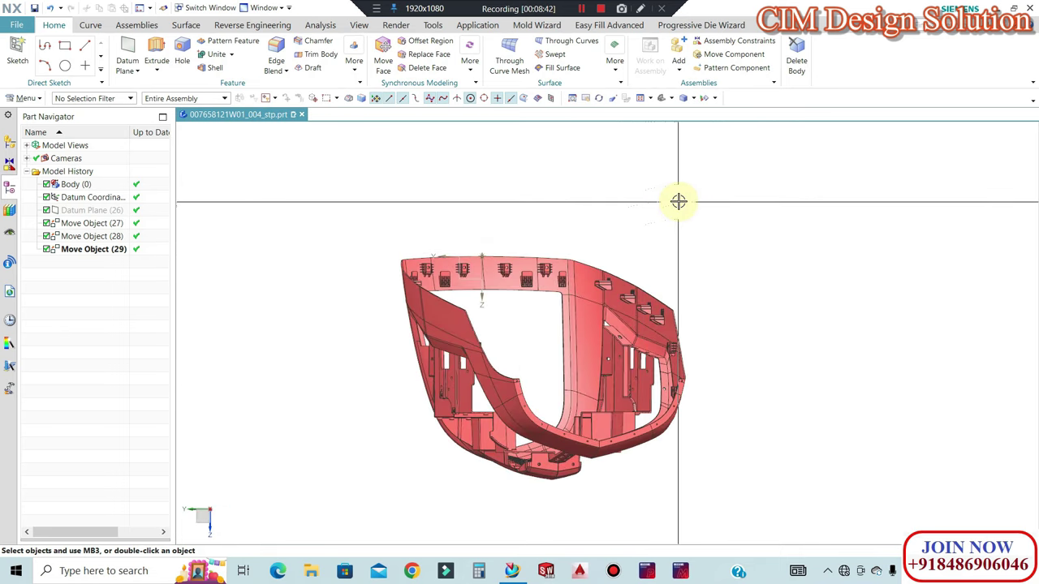
mouse_move(721, 190)
middle_mouse_down()
mouse_move(691, 216)
mouse_move(729, 274)
mouse_move(784, 225)
mouse_move(839, 343)
mouse_move(610, 348)
middle_mouse_up()
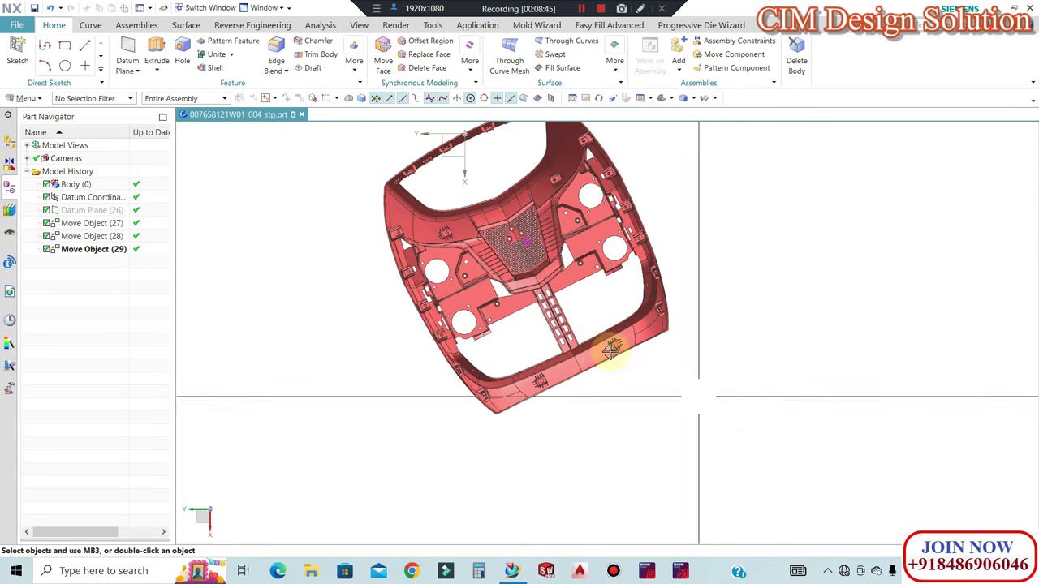
Start a new line at a point on the part's upper rim edge
left_click(92, 25)
left_click(146, 53)
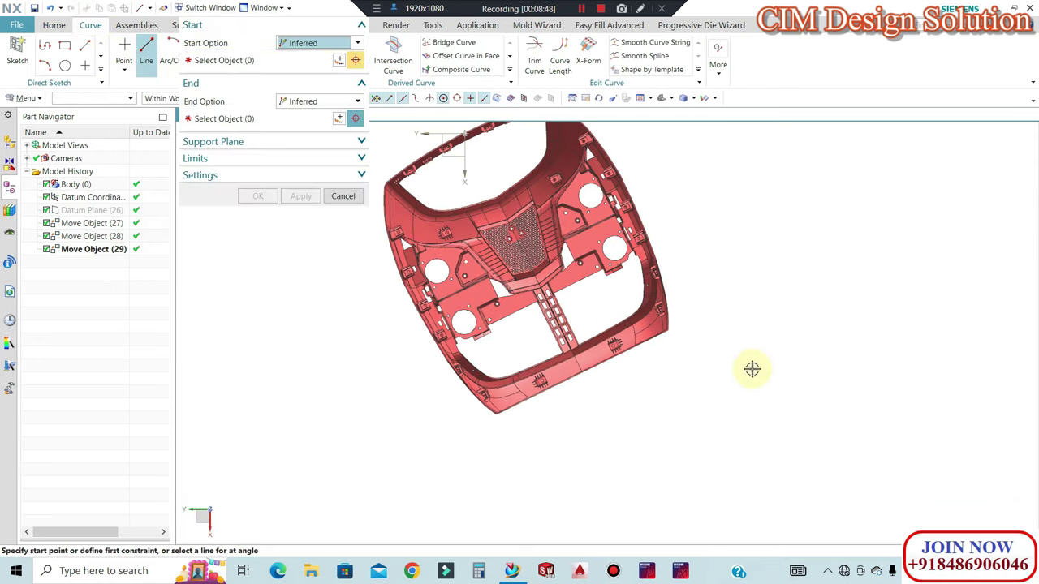
scroll(686, 372, "down", 2)
middle_click_drag(686, 373, 673, 325)
scroll(670, 269, "up", 2)
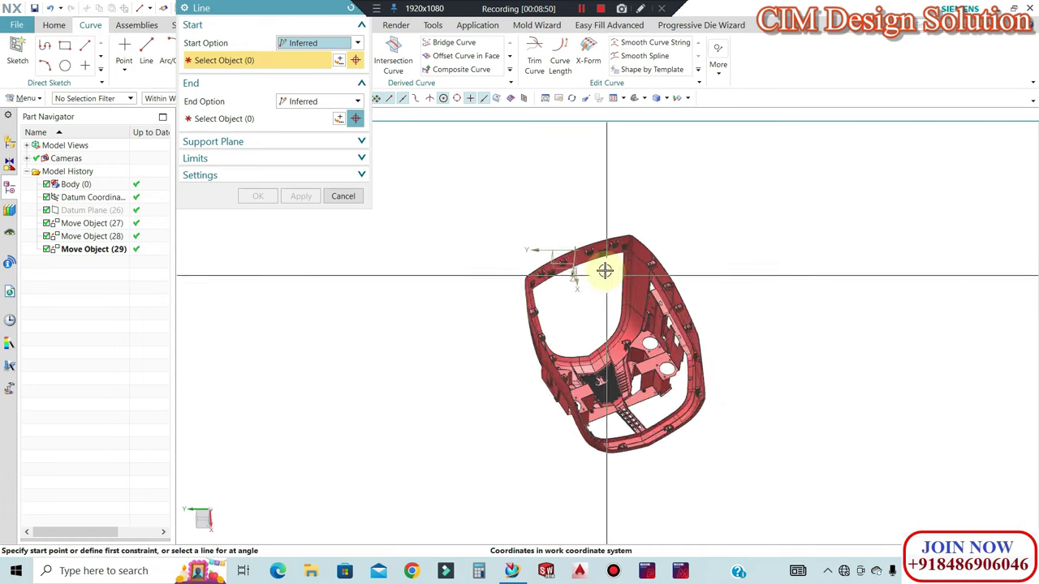
scroll(526, 206, "up", 3)
scroll(514, 204, "up", 1)
scroll(515, 200, "up", 2)
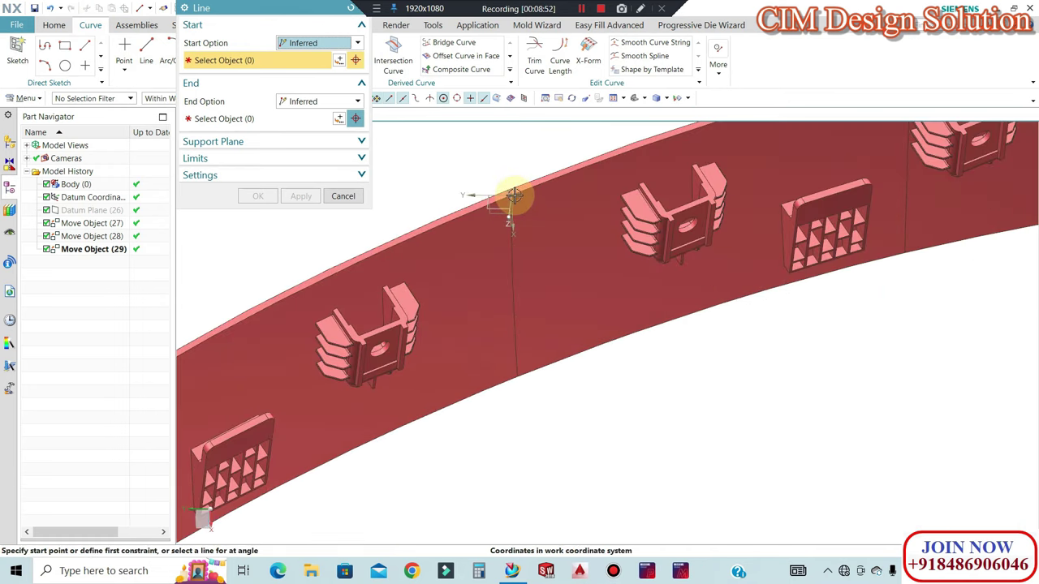
left_click(513, 196)
Set the line's end to run Along XC and create Line (30)
scroll(494, 178, "down", 3)
scroll(535, 179, "down", 2)
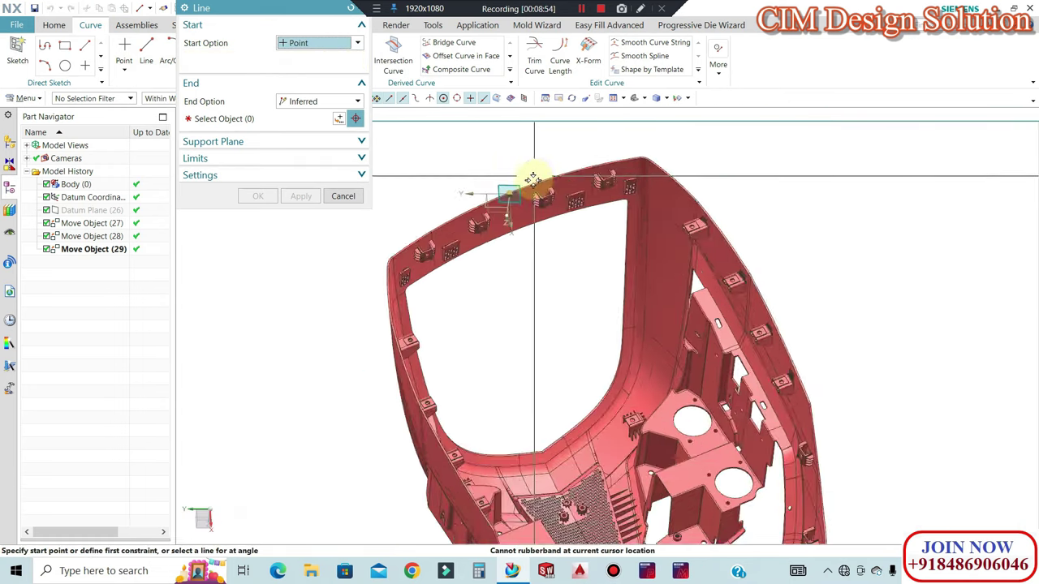
scroll(560, 351, "down", 2)
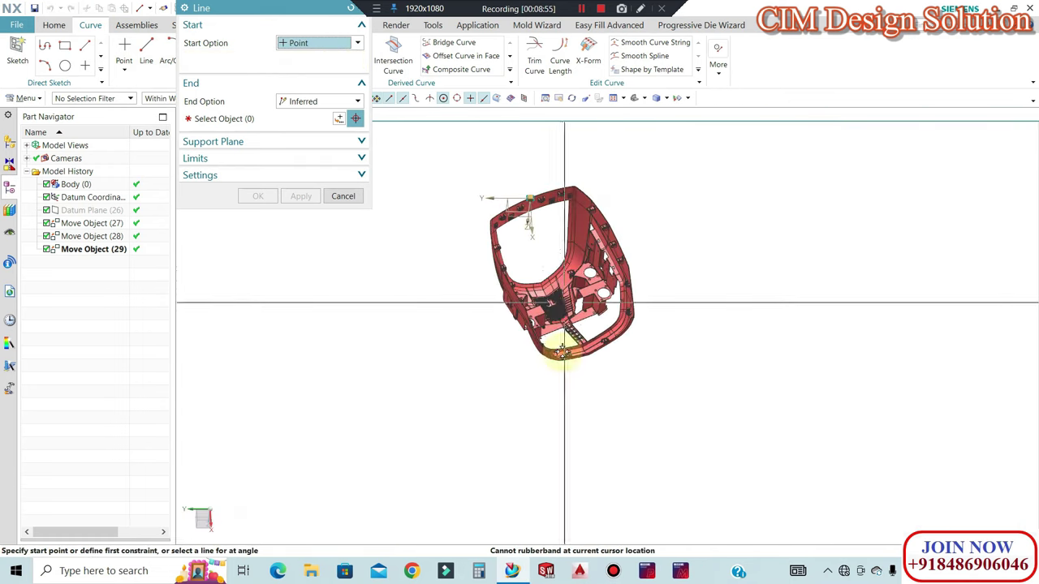
middle_click(540, 410)
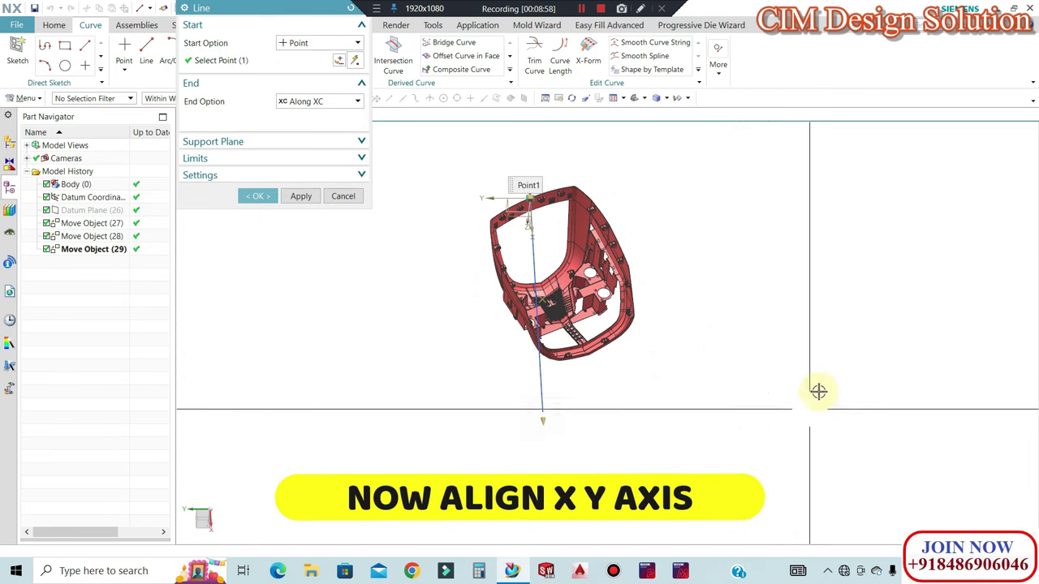
middle_click_drag(740, 365, 719, 359)
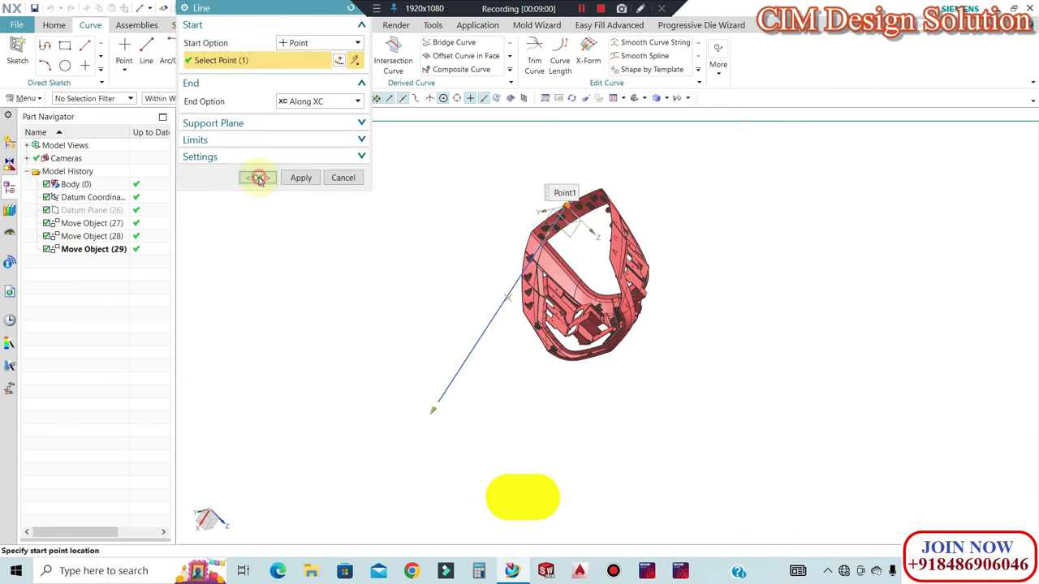
left_click(257, 177)
mouse_move(400, 176)
middle_mouse_down()
mouse_move(413, 202)
mouse_move(364, 222)
middle_mouse_up()
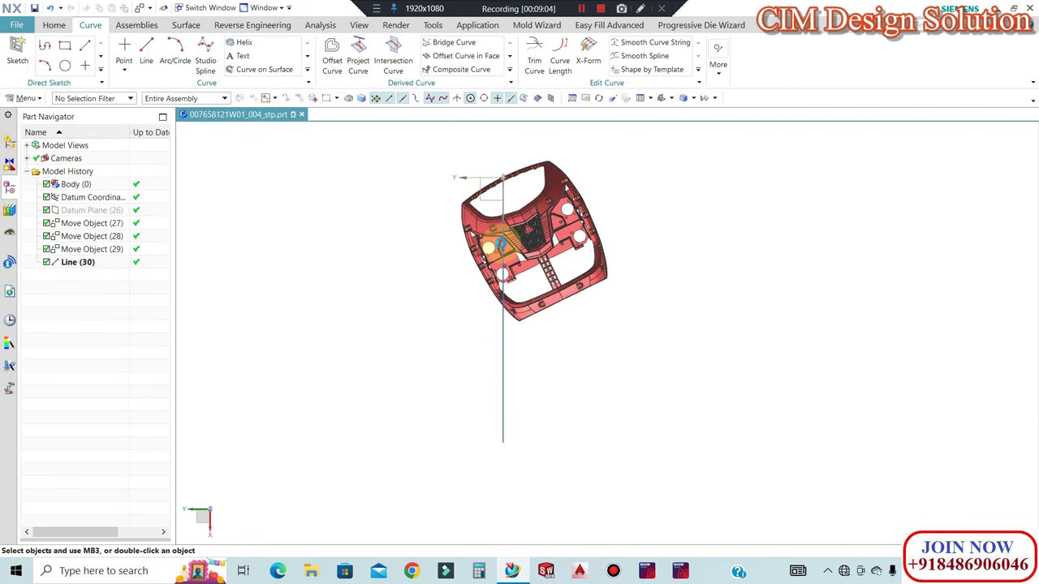
key("ctrl+t")
Set Move Object to Rotate by Three Points, selecting the part body and rotation axis vector
left_click(313, 84)
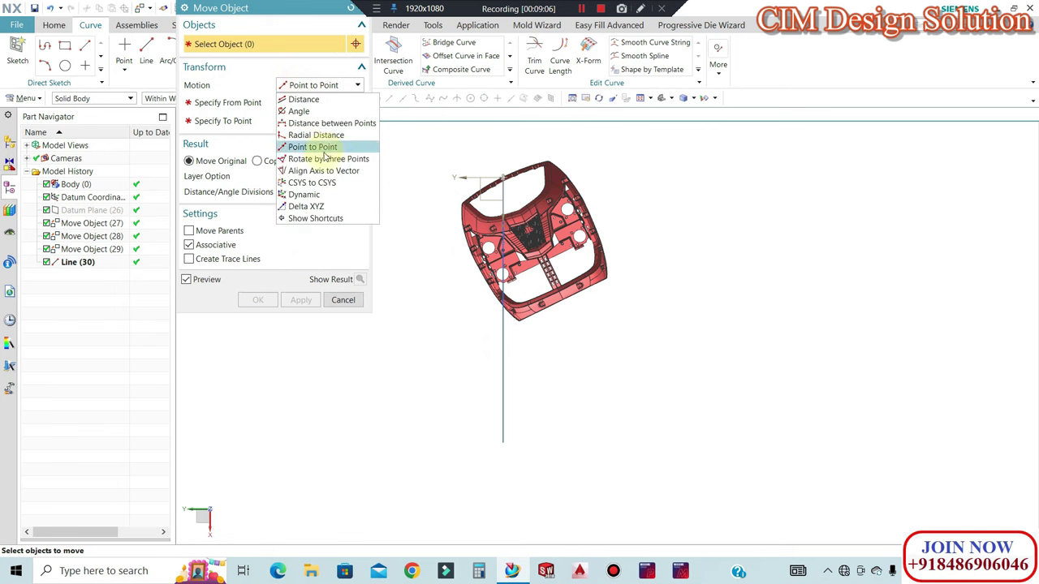
left_click(324, 158)
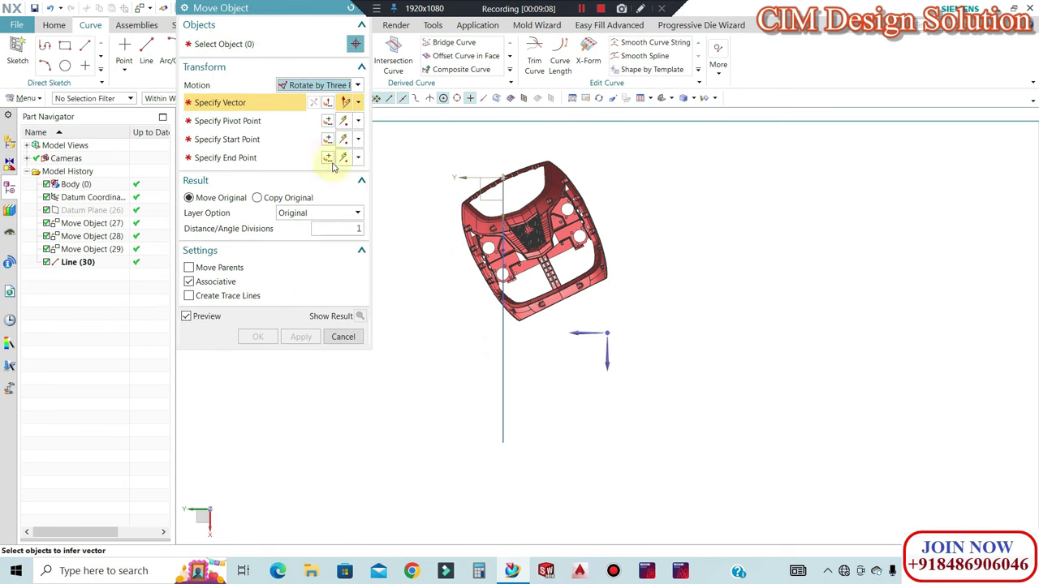
left_click(227, 44)
left_click(605, 180)
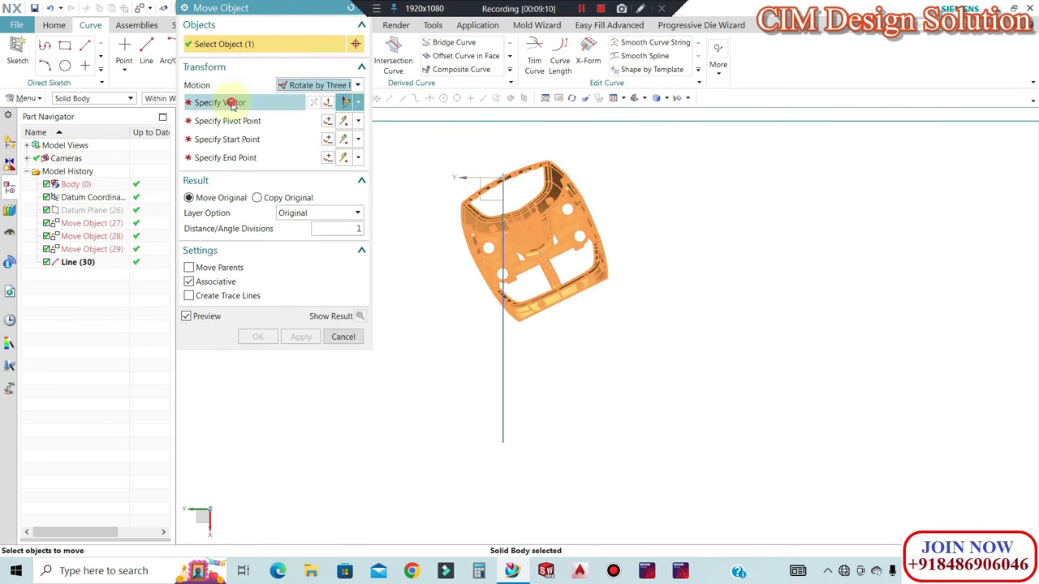
left_click(604, 345)
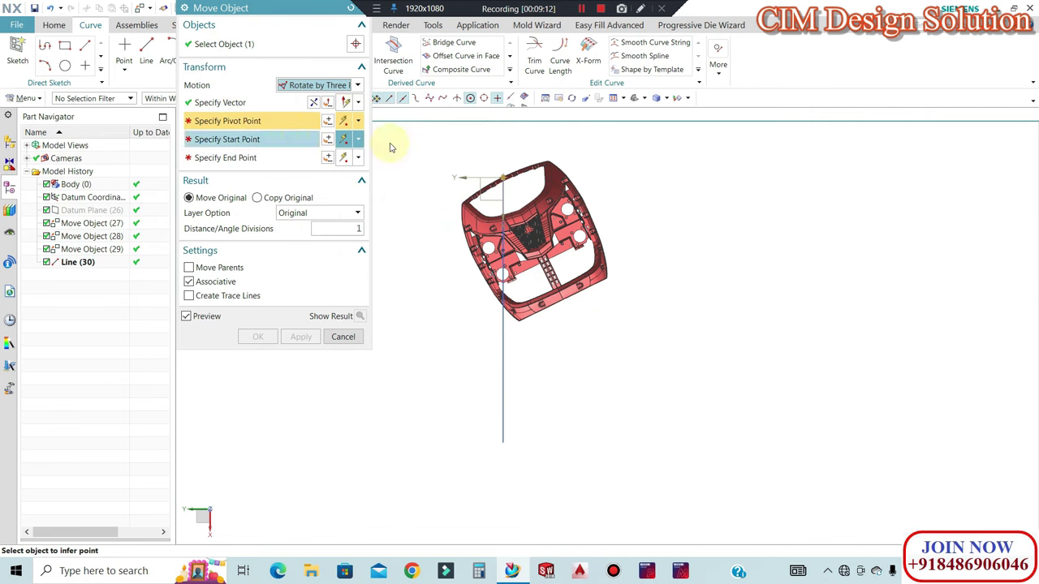
Place the pivot at the rim corner and the rotation start point at the edge corner
mouse_move(390, 147)
middle_mouse_down()
mouse_move(470, 170)
mouse_move(525, 204)
mouse_move(534, 170)
middle_mouse_up()
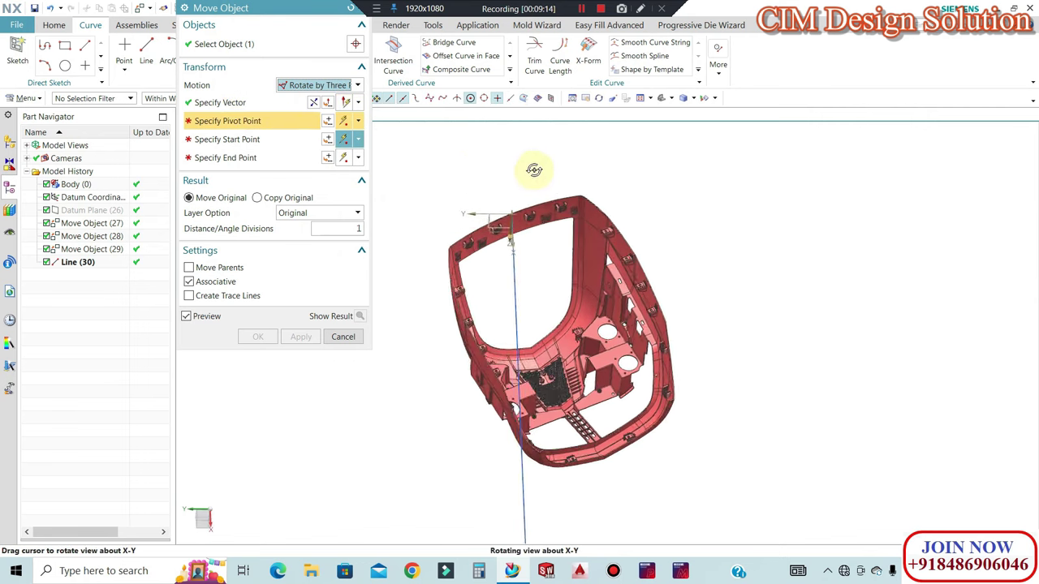
scroll(511, 195, "up", 2)
scroll(479, 211, "up", 2)
scroll(491, 204, "up", 2)
scroll(499, 191, "up", 2)
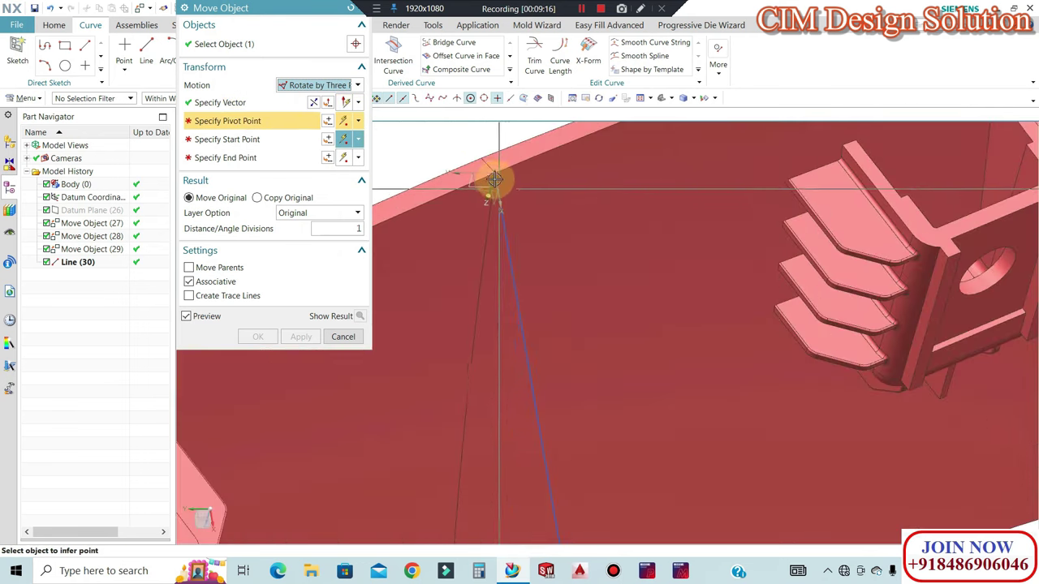
left_click(489, 175)
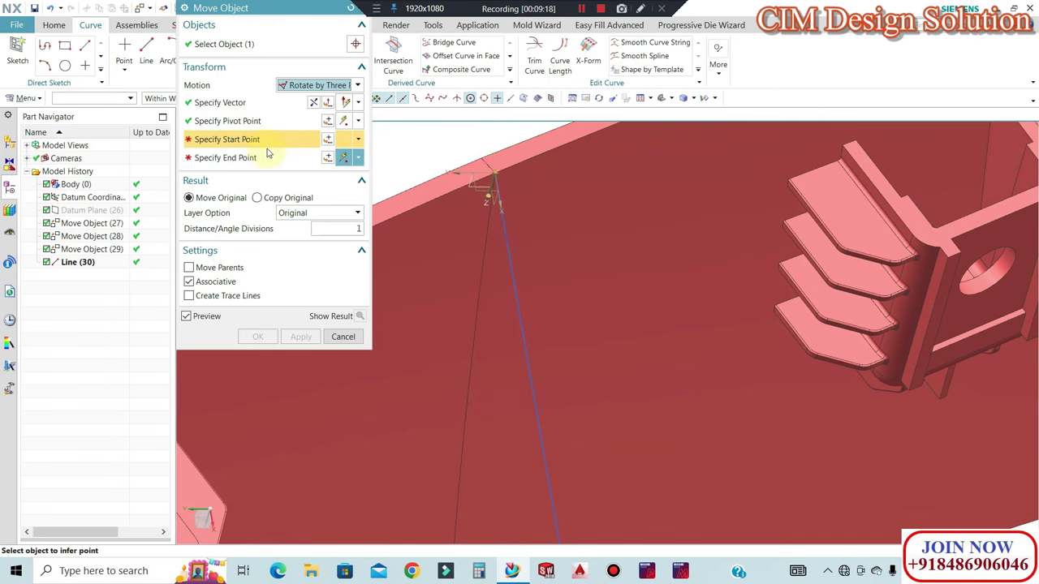
scroll(528, 154, "down", 3)
scroll(495, 140, "down", 3)
scroll(513, 135, "down", 2)
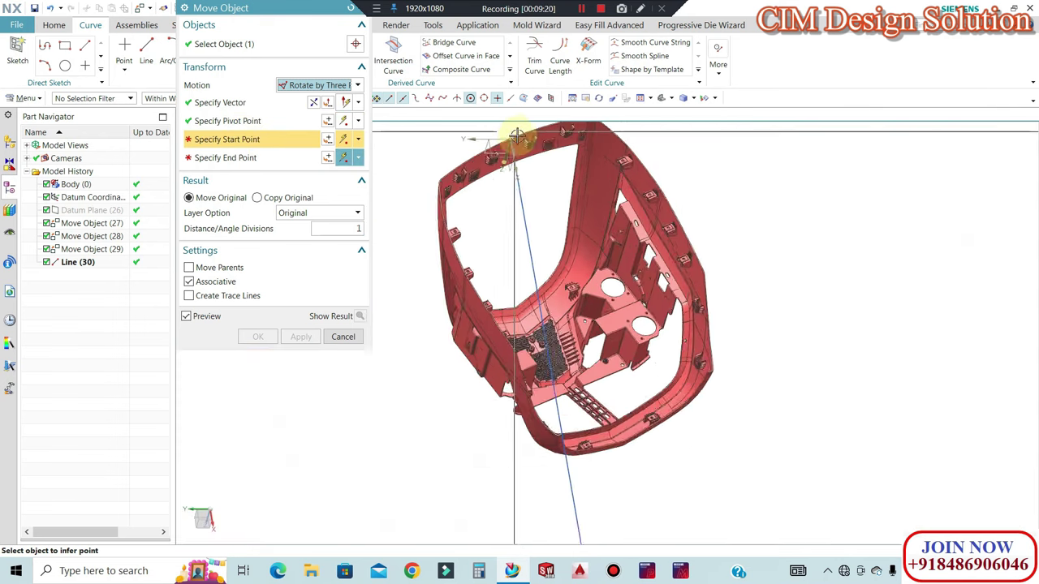
scroll(649, 397, "up", 2)
scroll(538, 366, "up", 2)
scroll(455, 332, "up", 2)
scroll(496, 336, "up", 2)
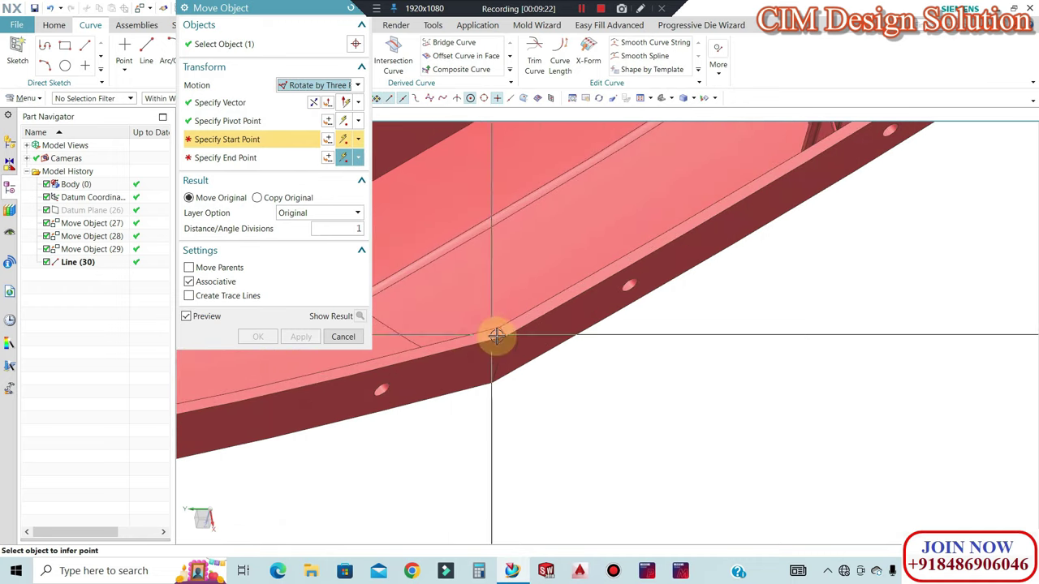
left_click(497, 336)
Set the end point at the reference line's lower end and apply the rotation
scroll(832, 258, "down", 1)
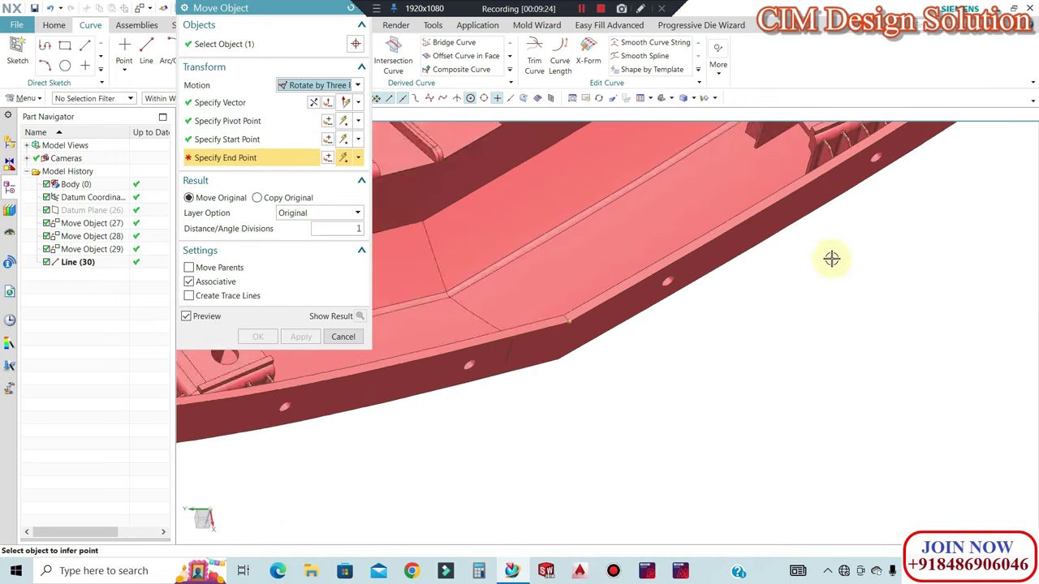
scroll(832, 258, "down", 1)
scroll(817, 269, "down", 1)
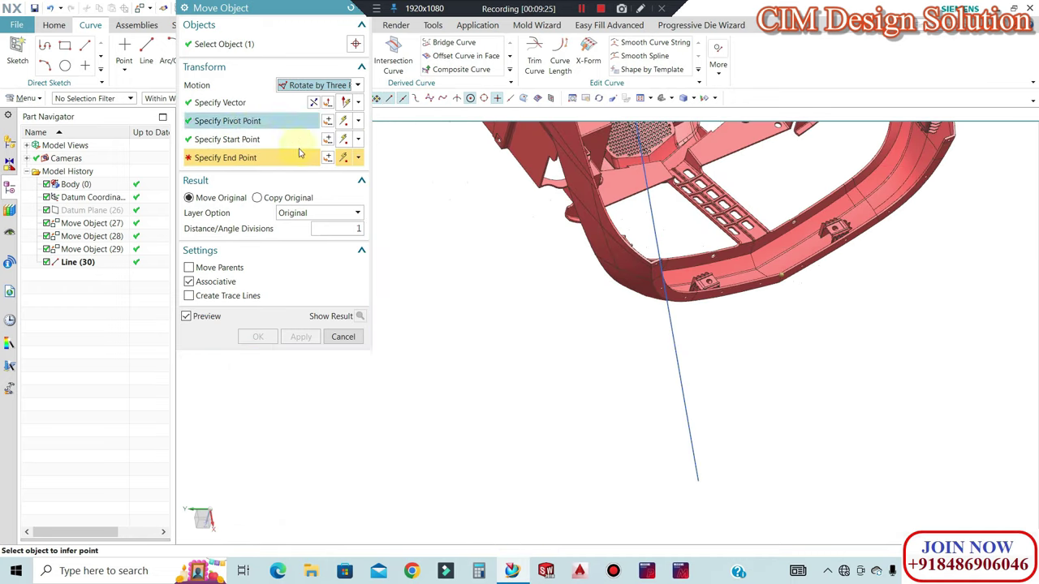
left_click(699, 483)
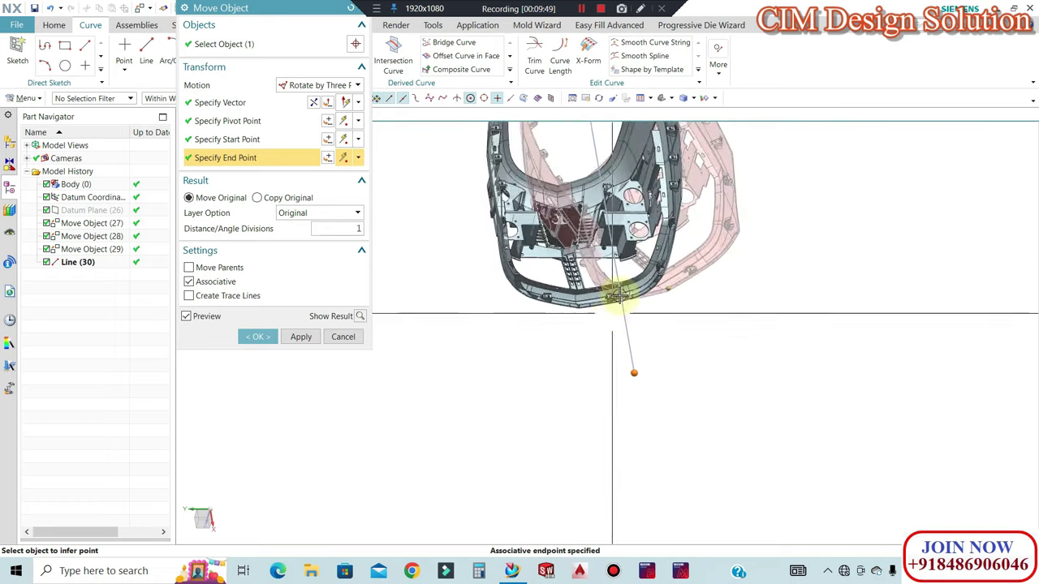
mouse_move(617, 297)
middle_mouse_down()
mouse_move(750, 375)
mouse_move(742, 390)
middle_mouse_up()
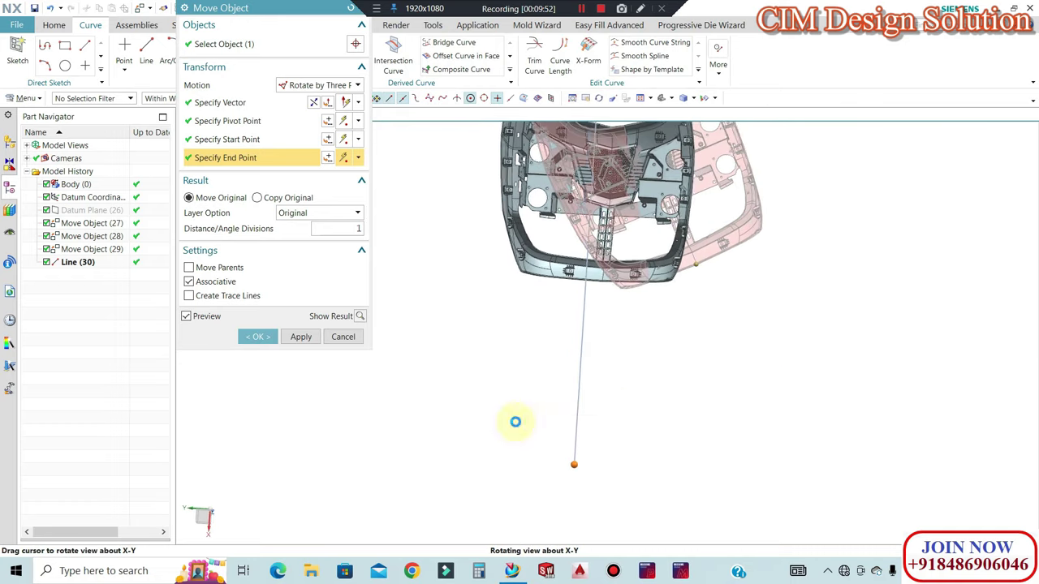
left_click(257, 336)
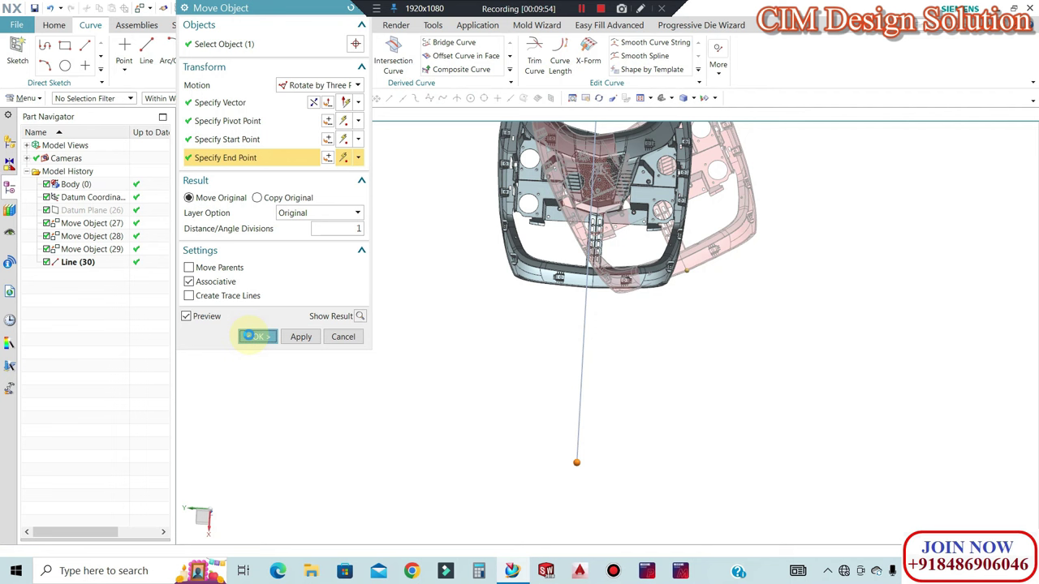
left_click(701, 174)
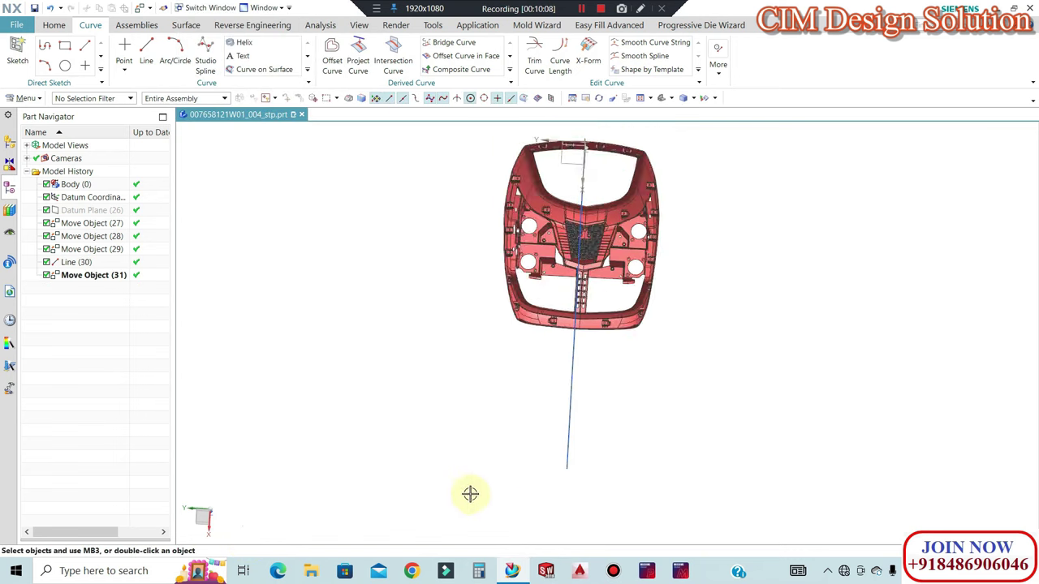
Move reference Line (30) to layer 100 to hide it
scroll(611, 381, "down", 3)
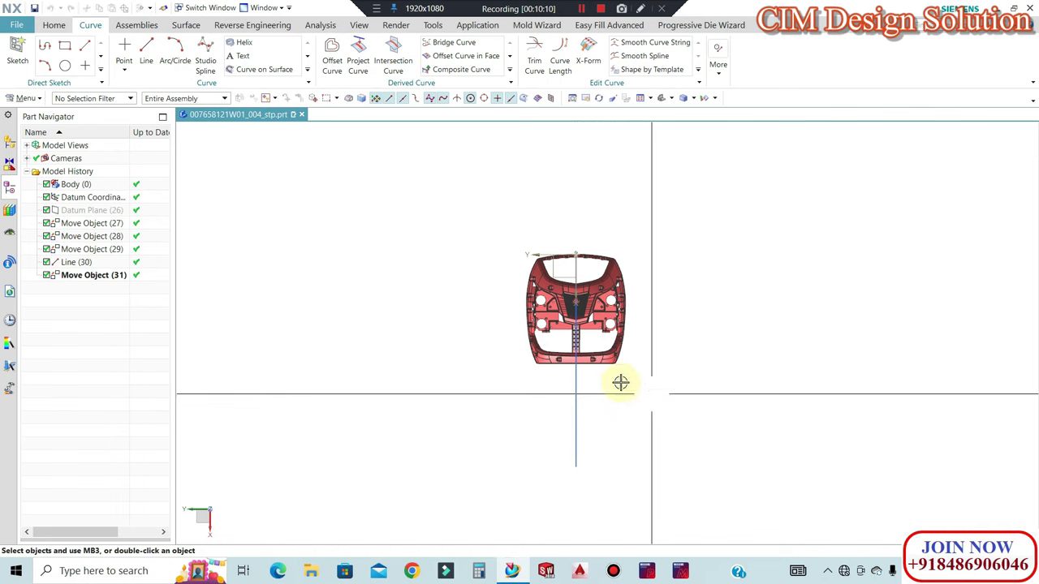
key("ctrl+j")
left_click(575, 385)
middle_click(413, 348)
double_click(348, 67)
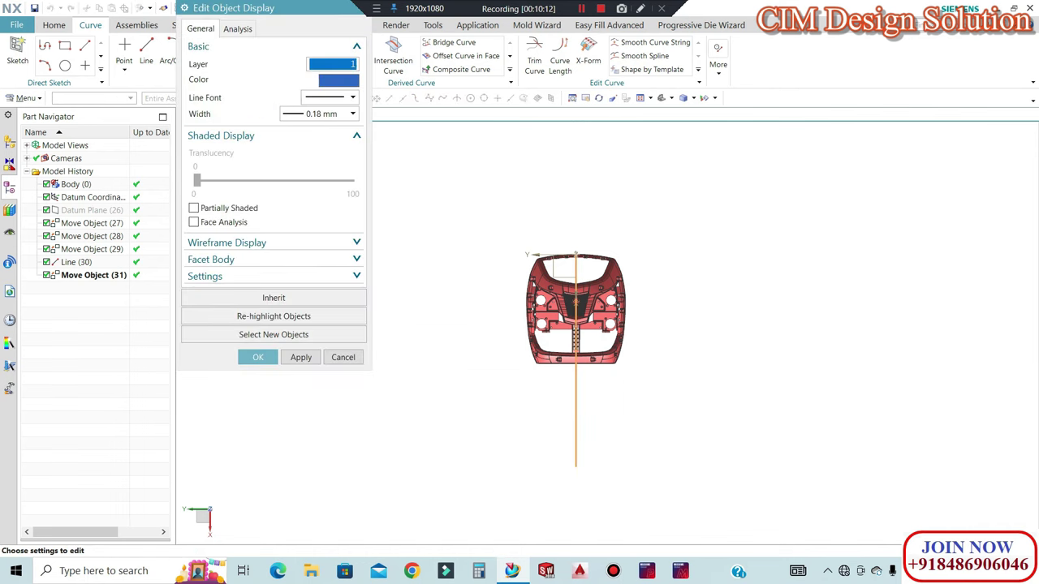
type("100")
key("Return")
Orbit the part to inspect it from tilted side and frontal views
scroll(487, 357, "up", 4)
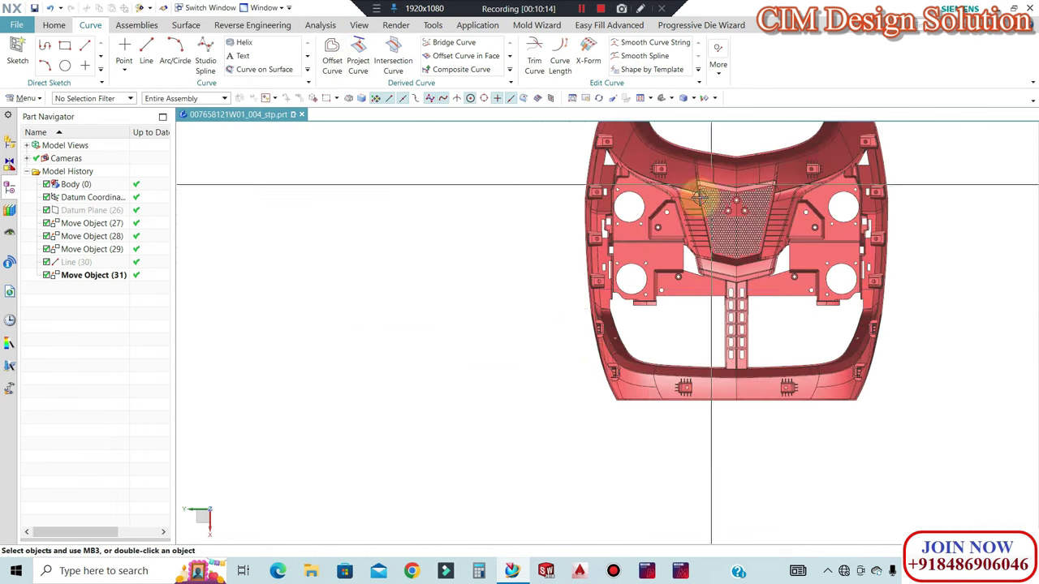
scroll(658, 209, "down", 1)
scroll(860, 231, "down", 2)
scroll(828, 248, "up", 3)
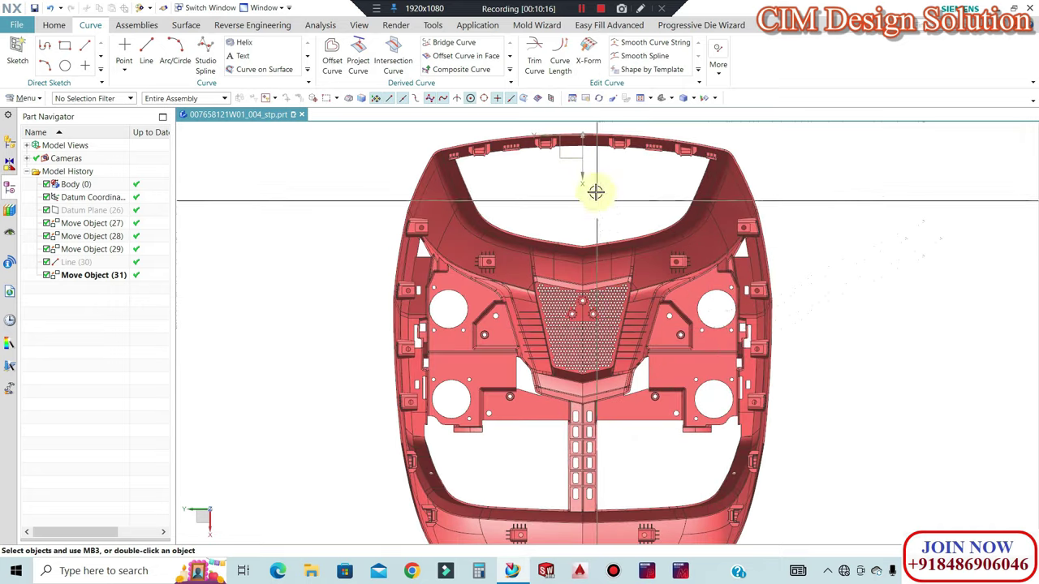
scroll(554, 268, "down", 2)
mouse_move(554, 268)
middle_mouse_down()
mouse_move(801, 376)
mouse_move(626, 228)
middle_mouse_up()
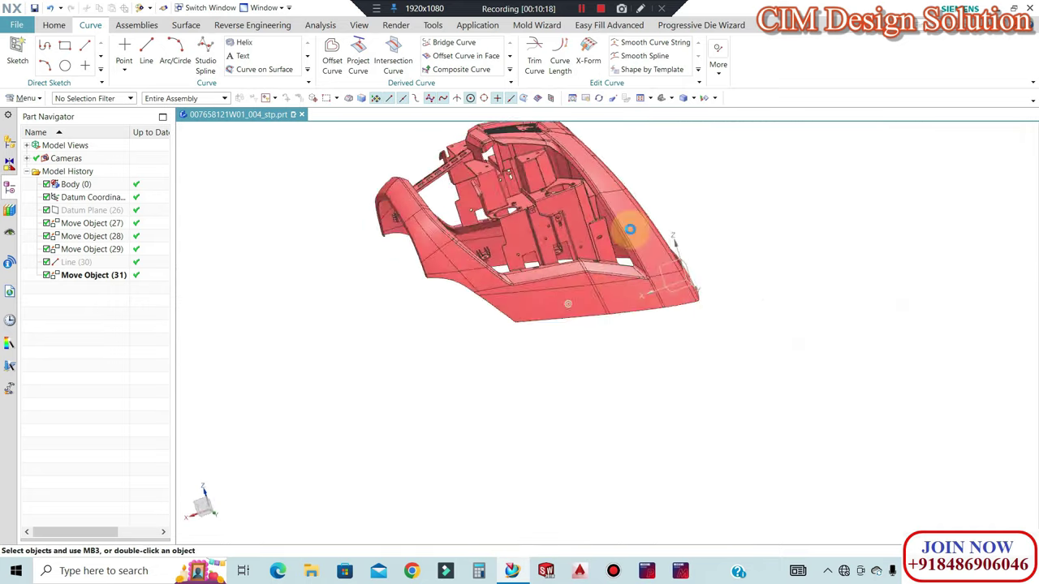
middle_click_drag(579, 285, 631, 202)
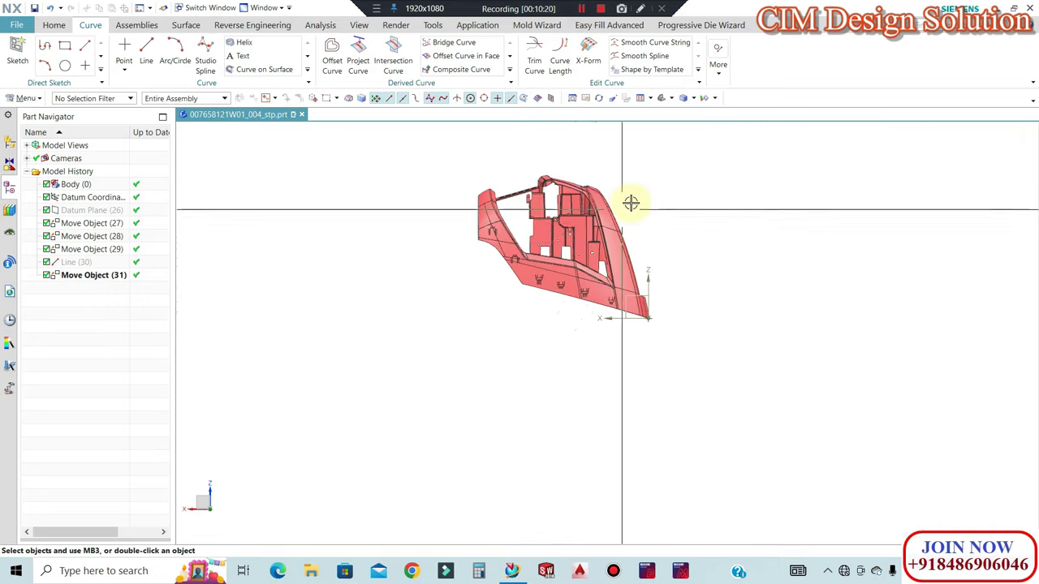
scroll(634, 211, "up", 1)
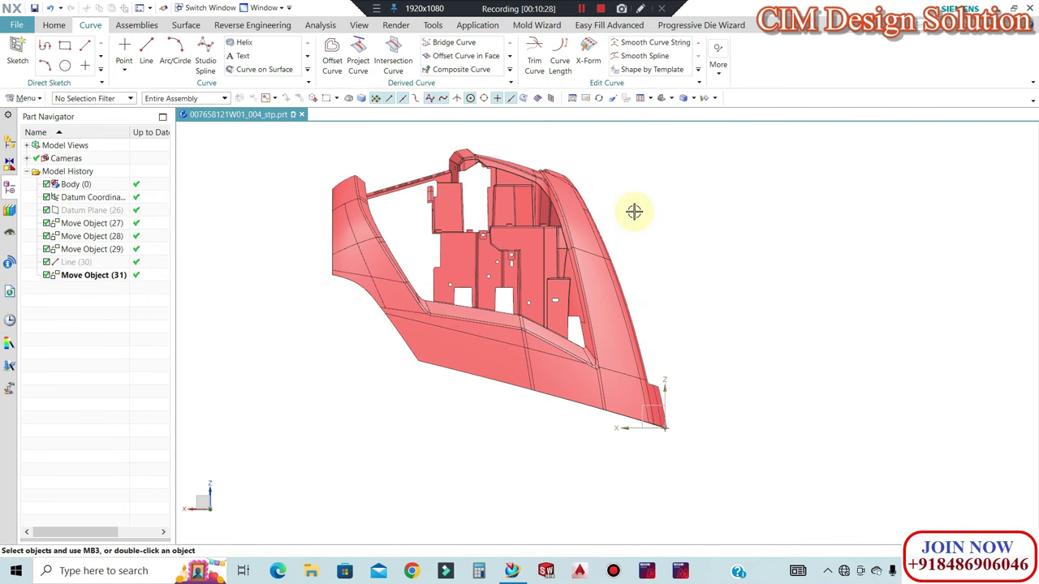
middle_click_drag(749, 271, 723, 276)
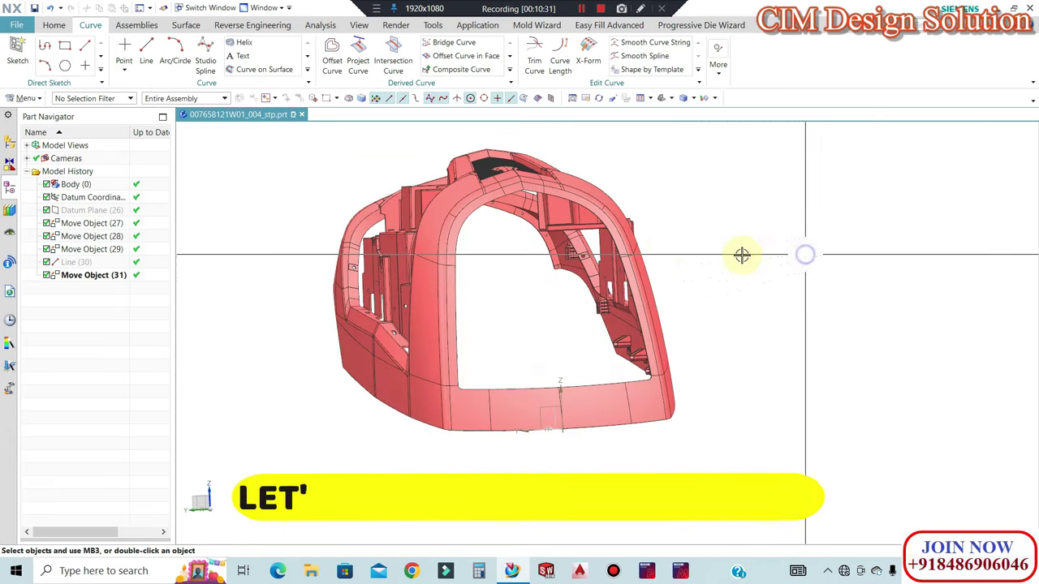
middle_click_drag(742, 256, 536, 229)
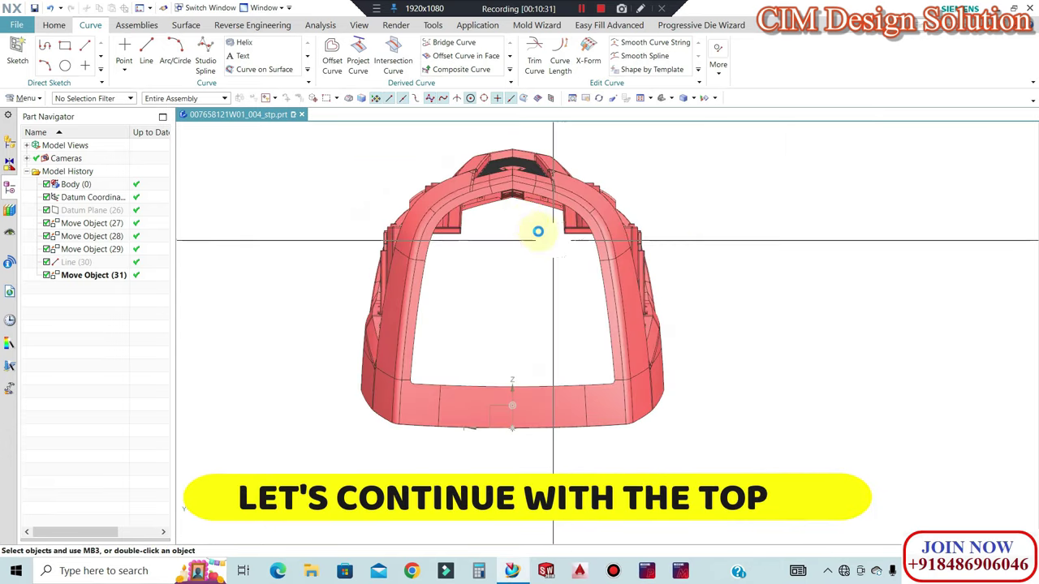
scroll(536, 229, "up", 3)
scroll(476, 213, "up", 2)
scroll(514, 197, "down", 5)
scroll(566, 341, "up", 3)
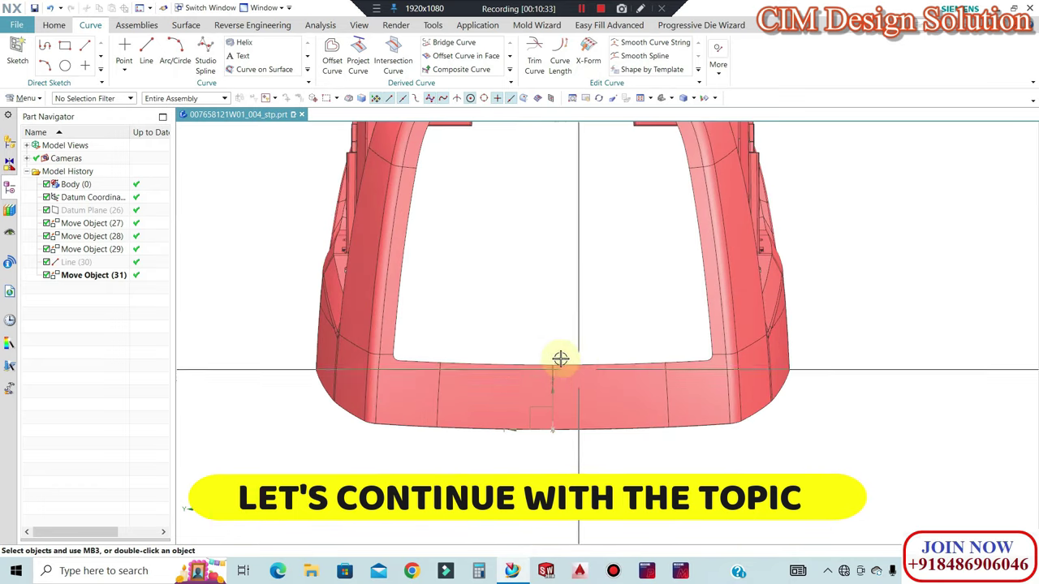
scroll(561, 360, "down", 3)
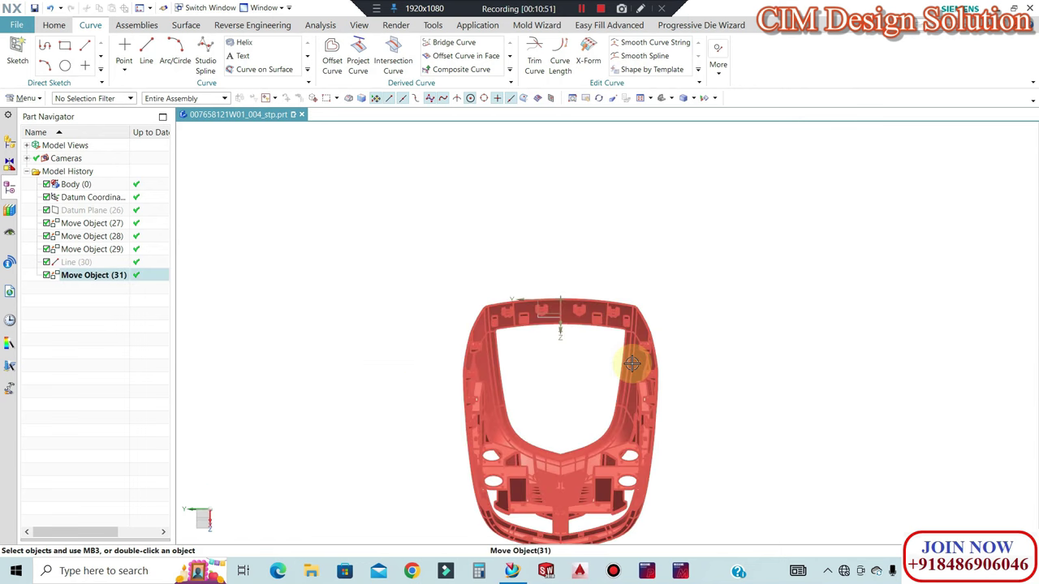
Start a Projected Distance measurement and define its direction vector
mouse_move(524, 307)
middle_mouse_down()
mouse_move(580, 406)
mouse_move(380, 166)
middle_mouse_up()
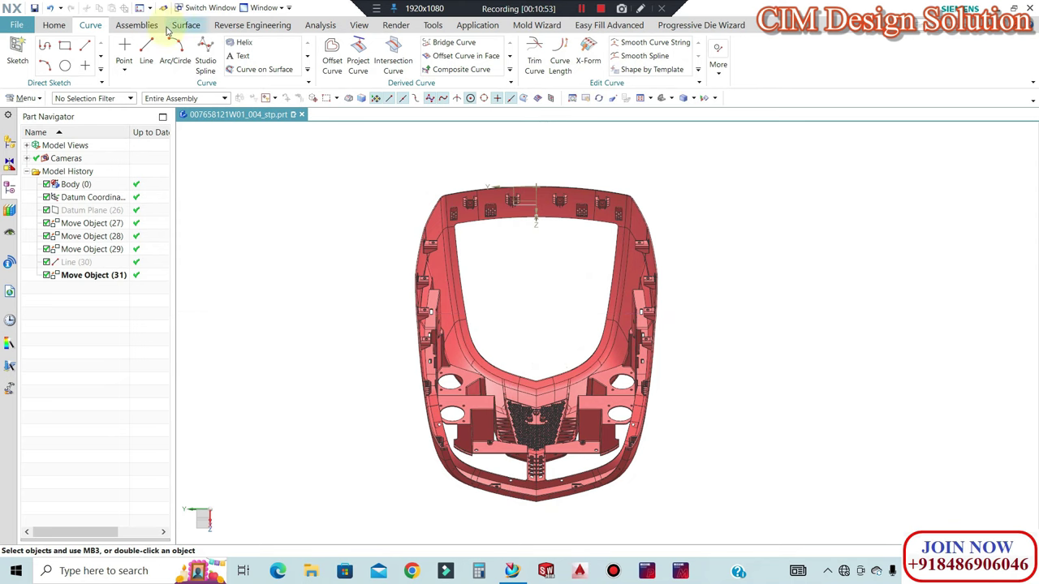
left_click(317, 25)
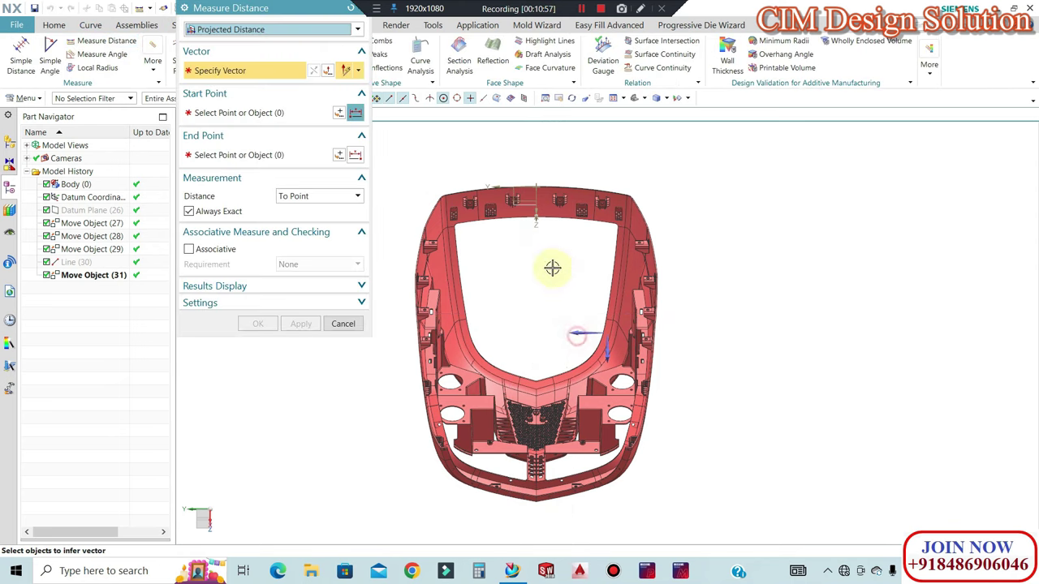
left_click(537, 183)
scroll(535, 184, "up", 2)
scroll(532, 185, "up", 3)
scroll(528, 185, "up", 3)
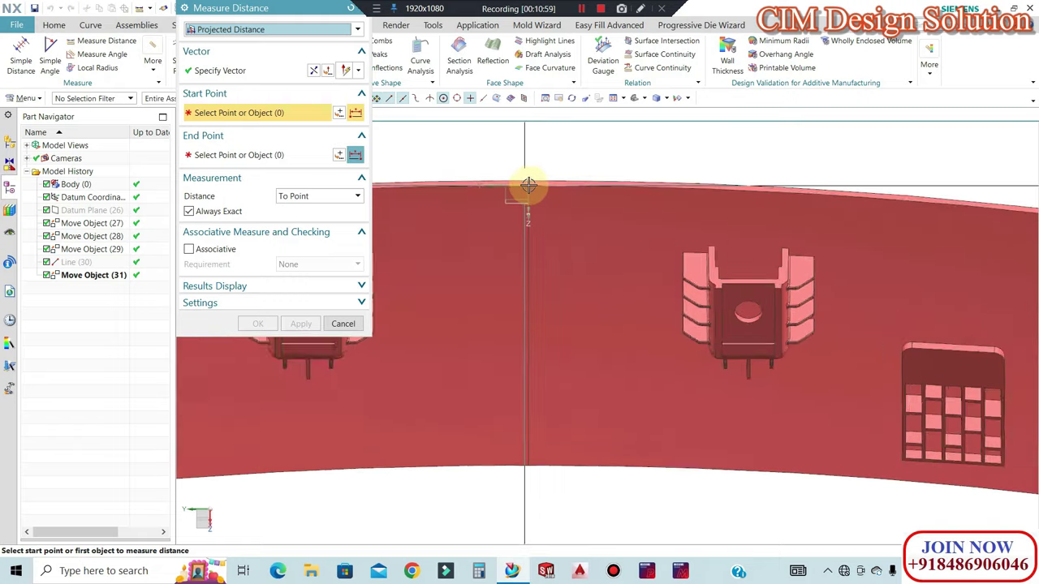
scroll(528, 186, "up", 2)
Measure from the top edge to the bottom front edge, reading 0.011883 mm, then cancel
left_click(528, 186)
scroll(599, 141, "down", 2)
scroll(570, 152, "down", 3)
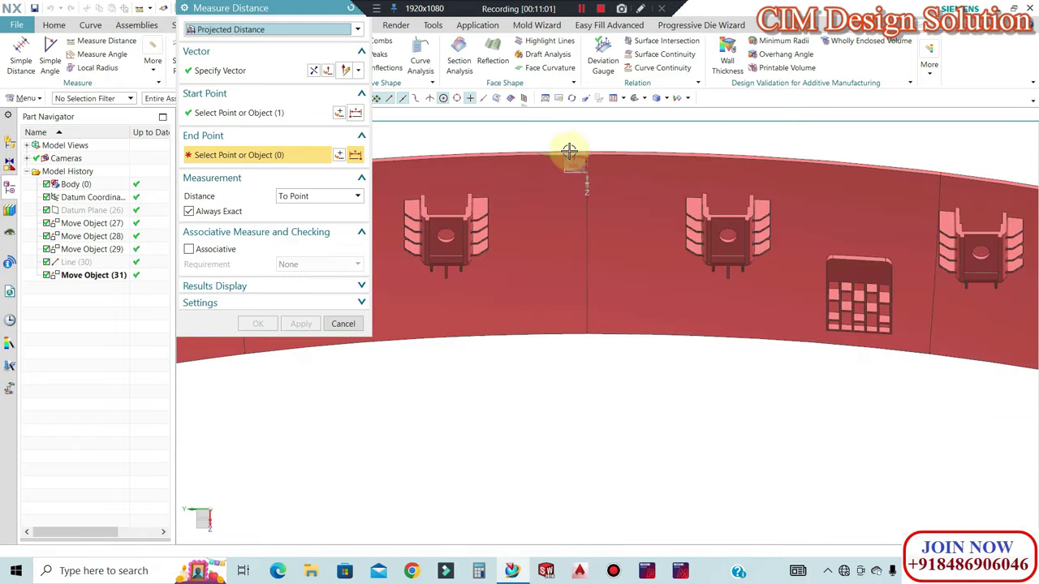
scroll(571, 147, "down", 2)
scroll(576, 154, "down", 2)
scroll(586, 417, "up", 3)
scroll(568, 353, "up", 2)
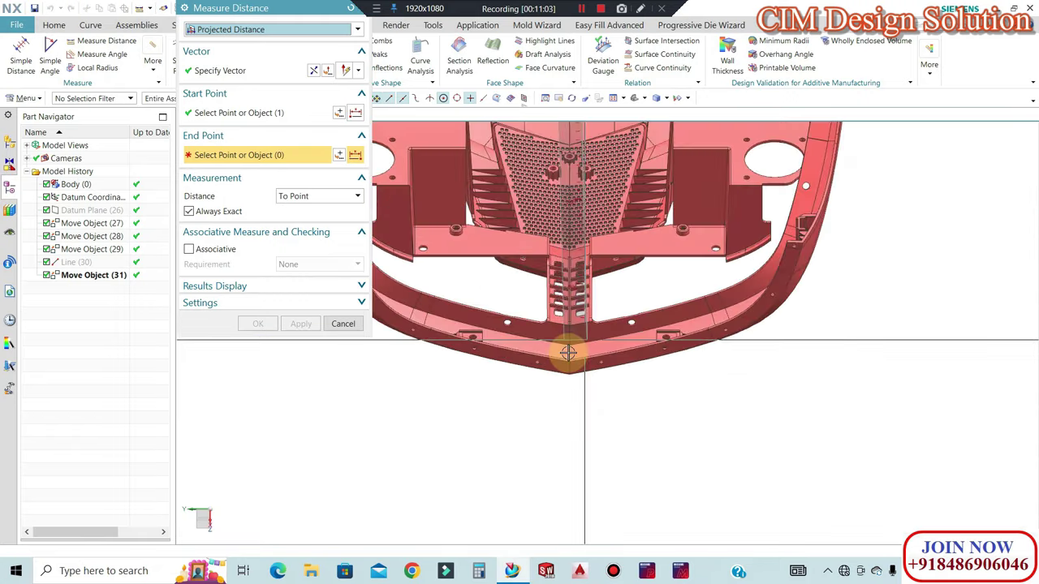
scroll(568, 353, "up", 2)
scroll(576, 379, "up", 2)
scroll(563, 348, "up", 1)
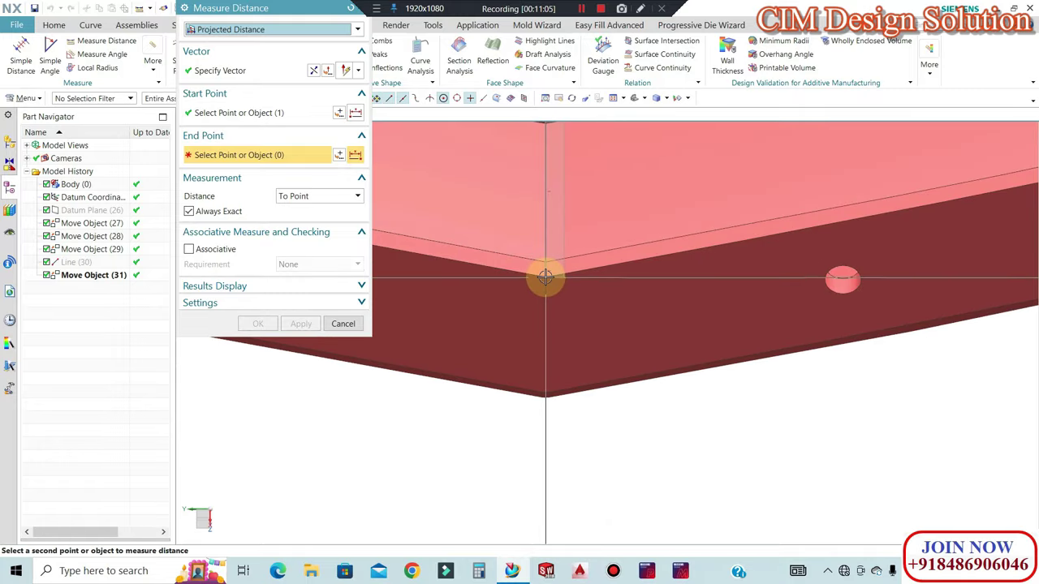
left_click(546, 277)
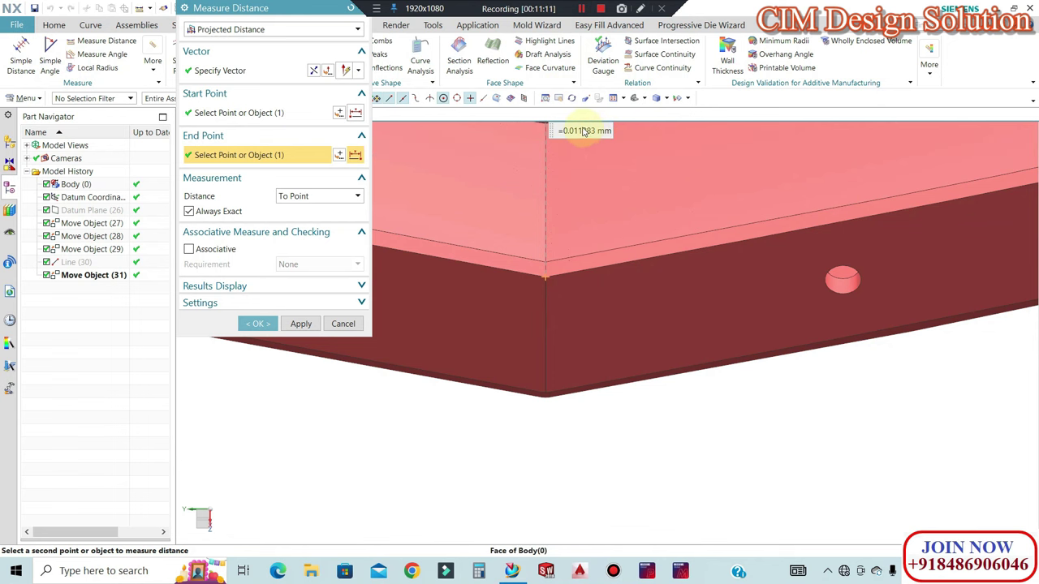
left_click(342, 323)
scroll(541, 348, "down", 2)
scroll(607, 397, "up", 1)
scroll(607, 397, "down", 2)
Start a new projected distance measurement and set its measuring direction
scroll(601, 406, "down", 2)
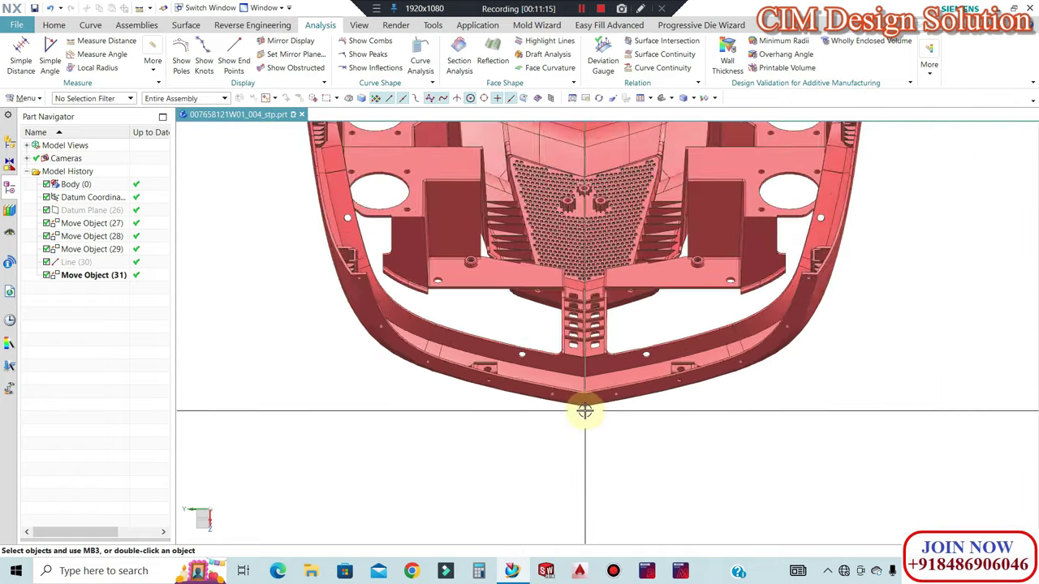
scroll(588, 410, "down", 1)
scroll(624, 329, "down", 1)
scroll(623, 329, "down", 2)
scroll(598, 176, "up", 2)
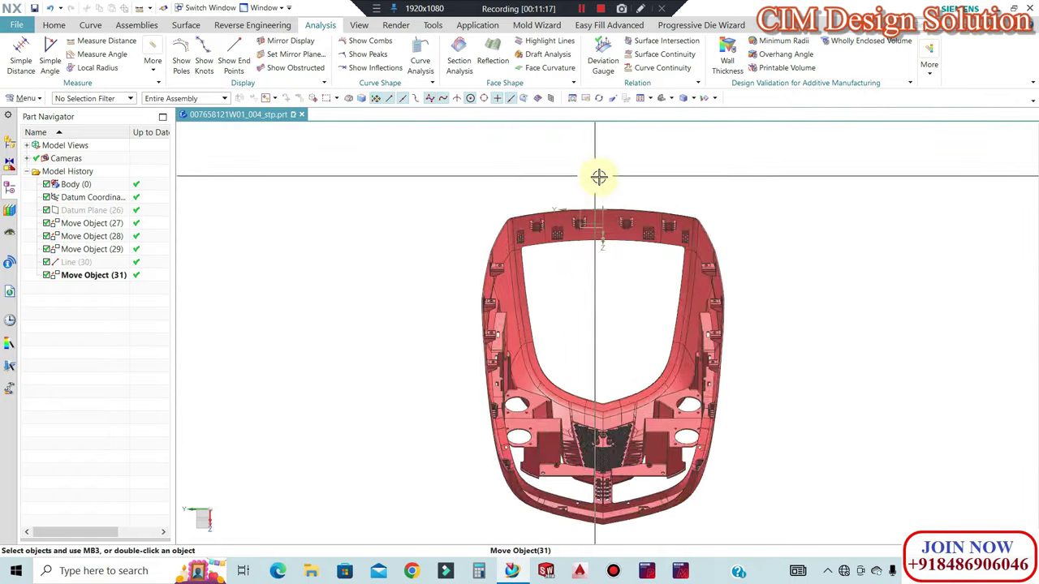
scroll(563, 253, "up", 2)
scroll(502, 271, "up", 2)
key("Escape")
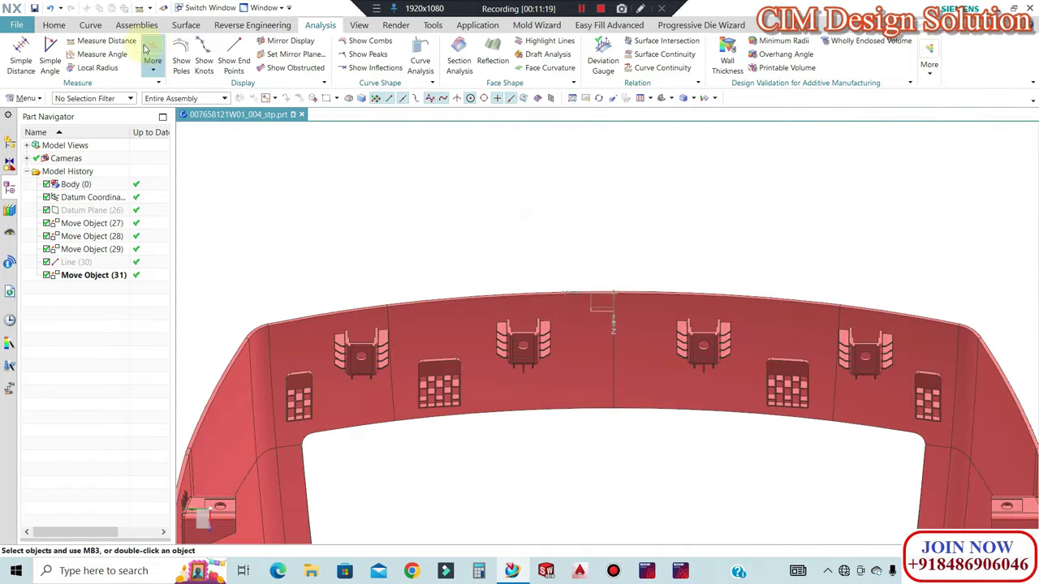
left_click(132, 43)
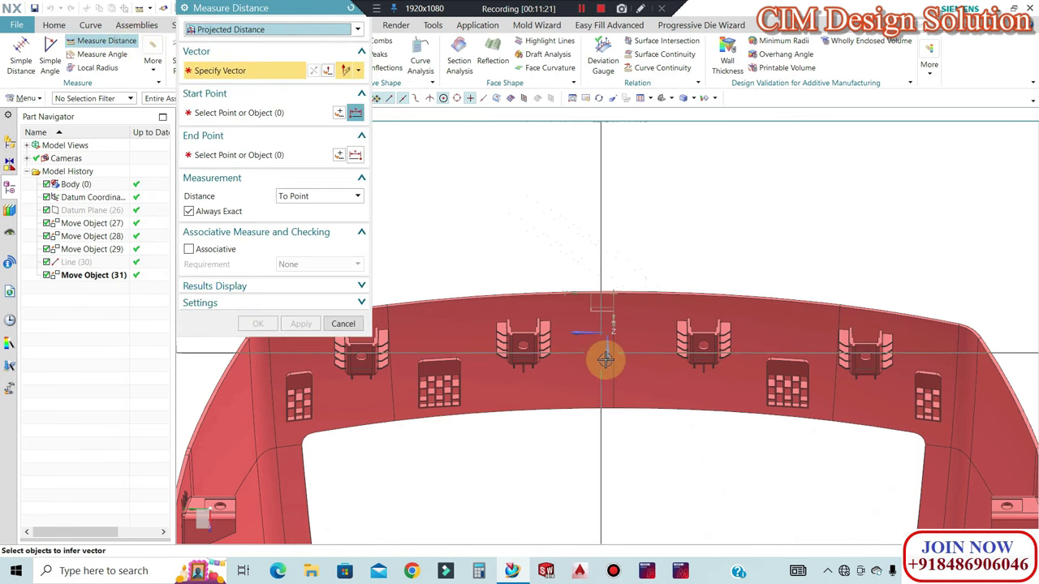
scroll(637, 341, "down", 3)
scroll(631, 225, "down", 3)
mouse_move(631, 271)
middle_mouse_down()
mouse_move(631, 314)
mouse_move(674, 273)
middle_mouse_up()
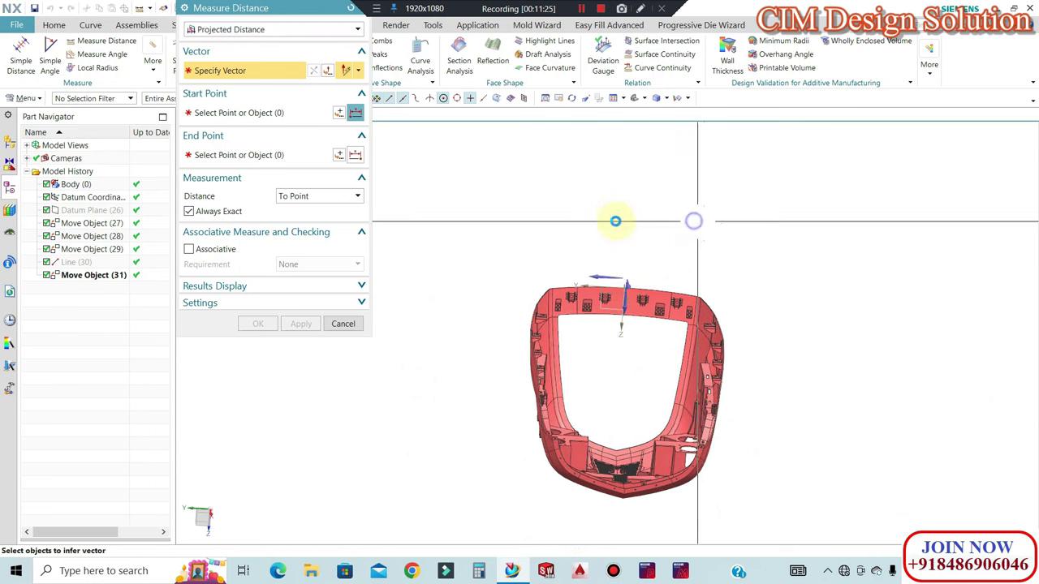
left_click(630, 325)
scroll(631, 325, "up", 2)
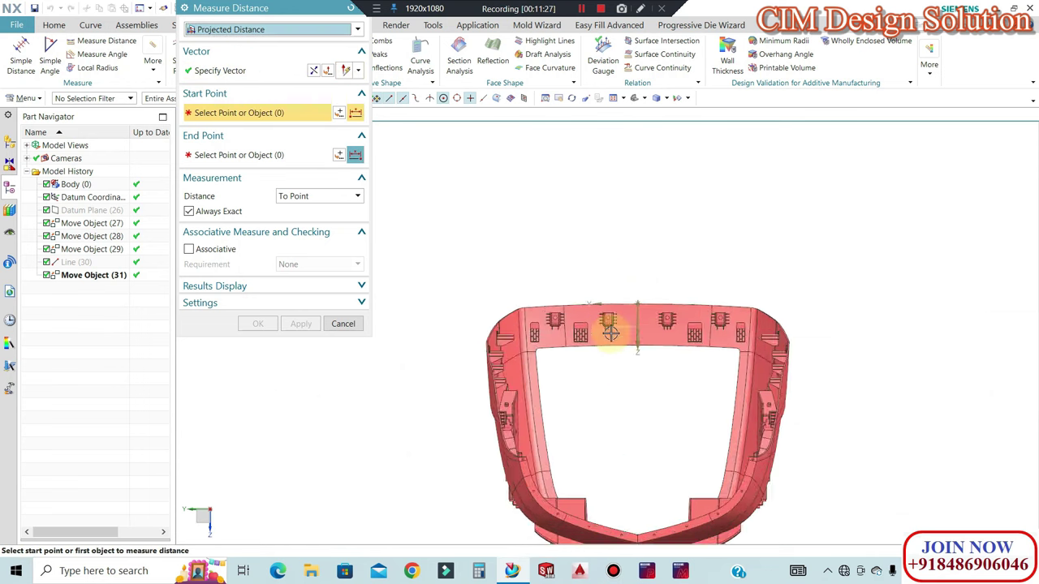
scroll(573, 295, "up", 3)
scroll(429, 274, "up", 3)
scroll(407, 268, "up", 2)
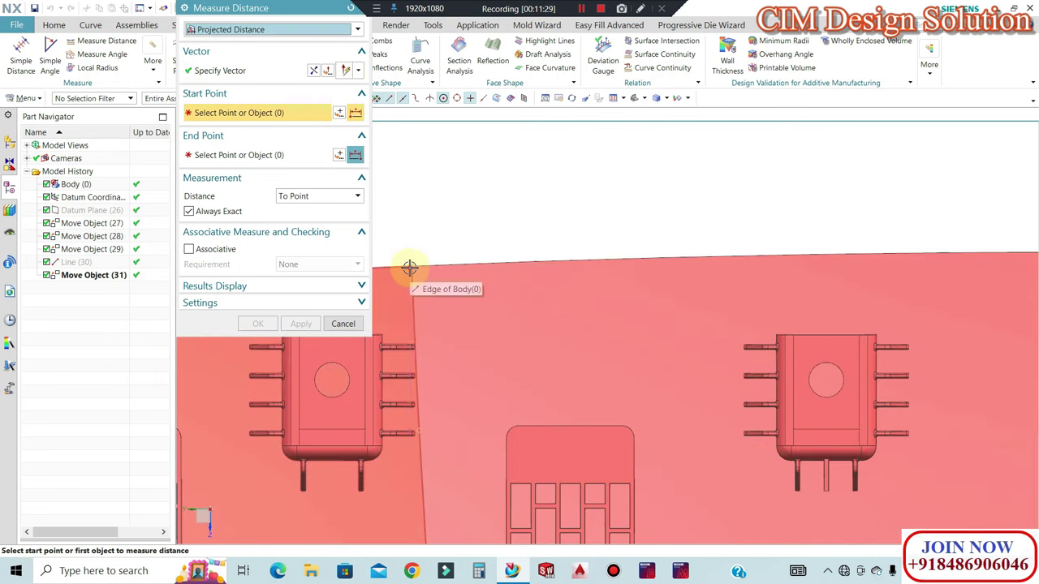
Pick two points along the top rim, giving a projected distance of 0.355667 mm
left_click(690, 262)
scroll(557, 222, "down", 3)
scroll(913, 249, "down", 2)
scroll(913, 249, "up", 3)
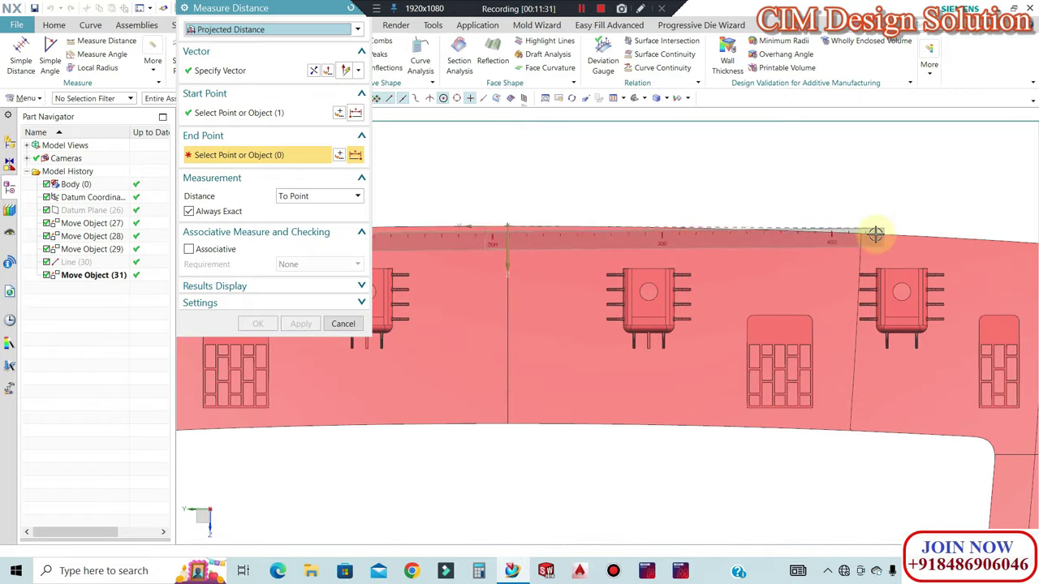
left_click(921, 222)
scroll(923, 223, "down", 2)
scroll(923, 222, "down", 1)
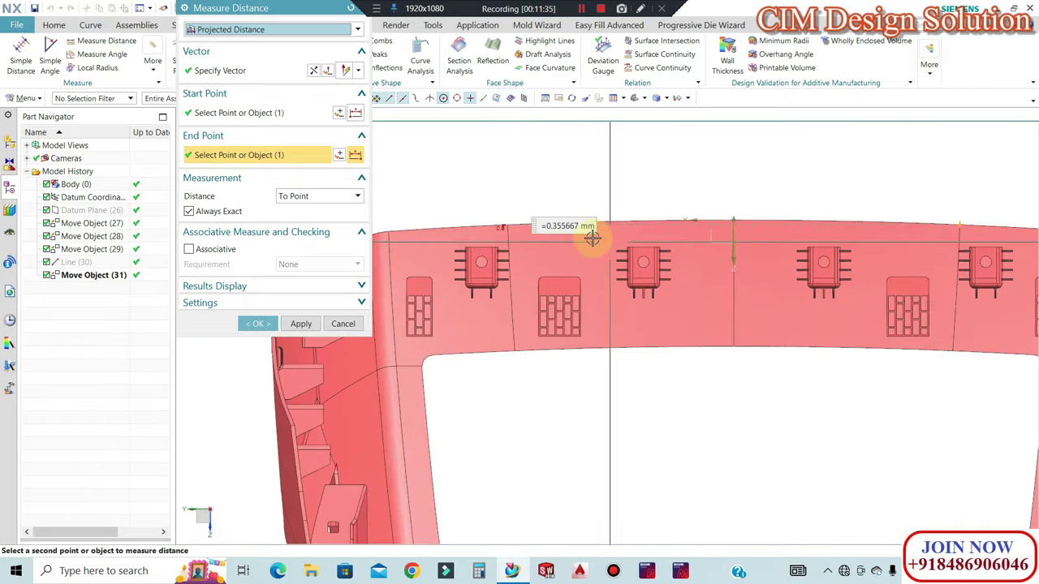
scroll(591, 232, "up", 2)
scroll(557, 202, "down", 3)
scroll(800, 210, "up", 2)
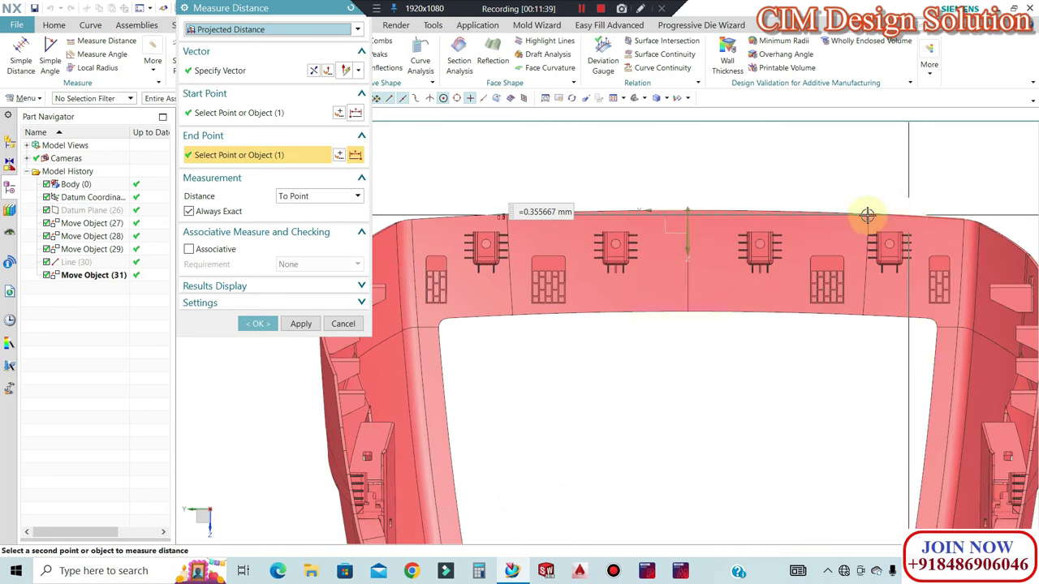
scroll(668, 208, "down", 3)
scroll(806, 290, "down", 2)
Reorient the part and reselect the measuring direction to redefine it along Z
mouse_move(807, 290)
middle_mouse_down()
mouse_move(800, 348)
mouse_move(886, 462)
middle_mouse_up()
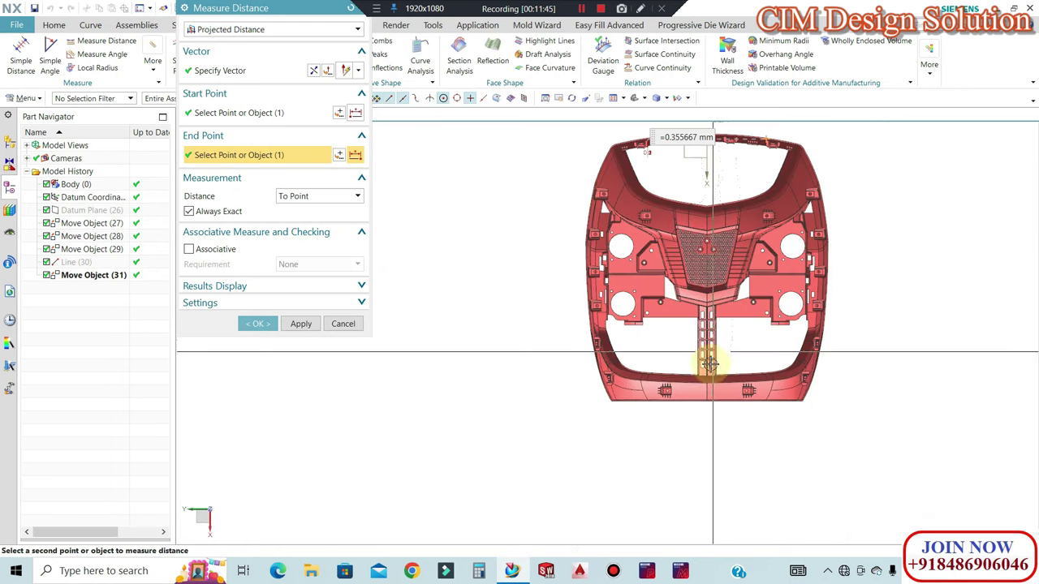
mouse_move(803, 388)
middle_mouse_down()
mouse_move(810, 290)
mouse_move(871, 268)
mouse_move(817, 257)
middle_mouse_up()
scroll(771, 268, "up", 3)
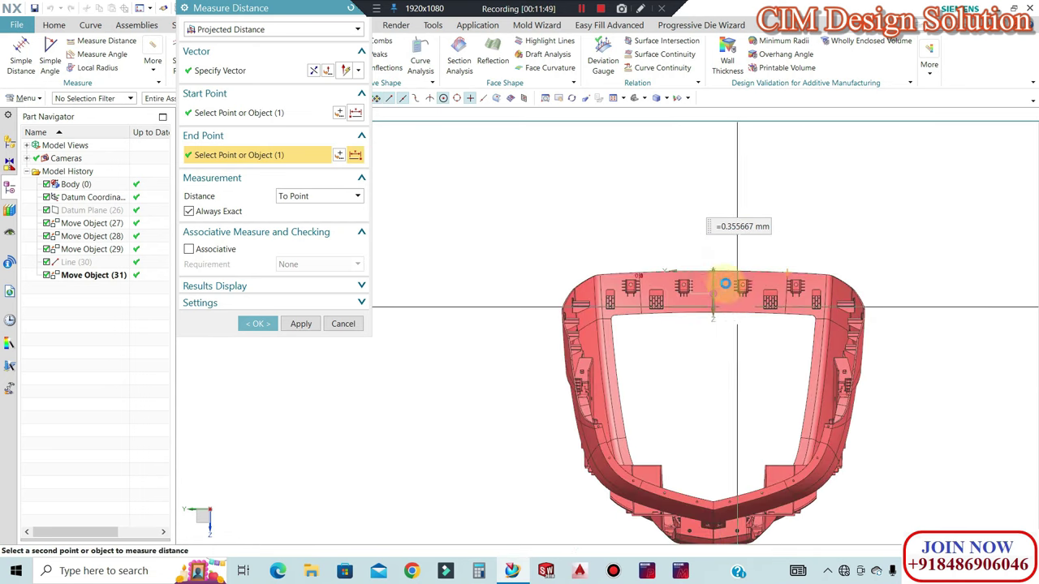
scroll(731, 276, "up", 3)
scroll(739, 270, "up", 3)
scroll(739, 251, "down", 2)
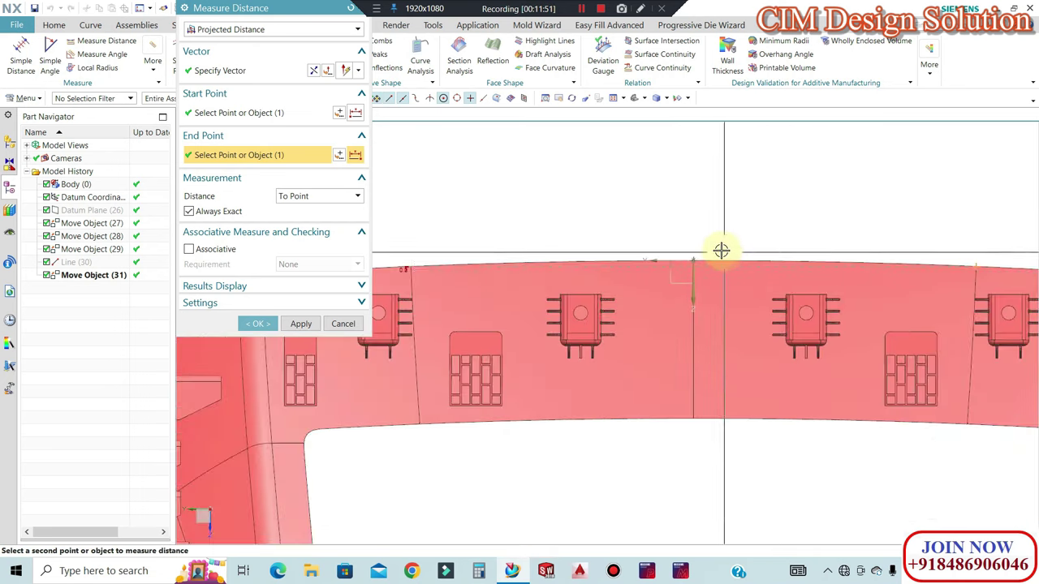
left_click(235, 71)
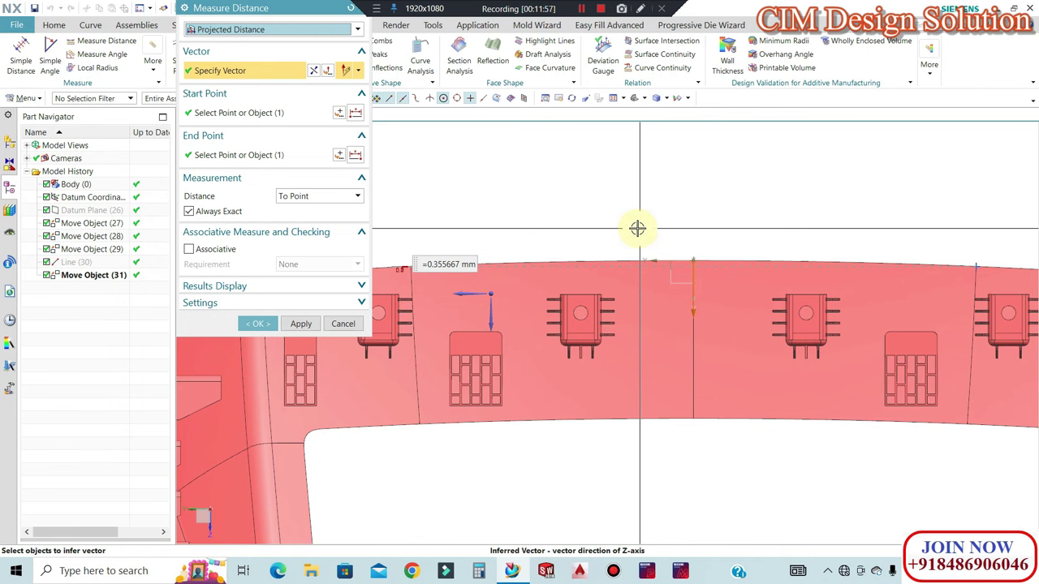
Create reference Line (32) along the part's top rim edge
key("Escape")
left_click(91, 25)
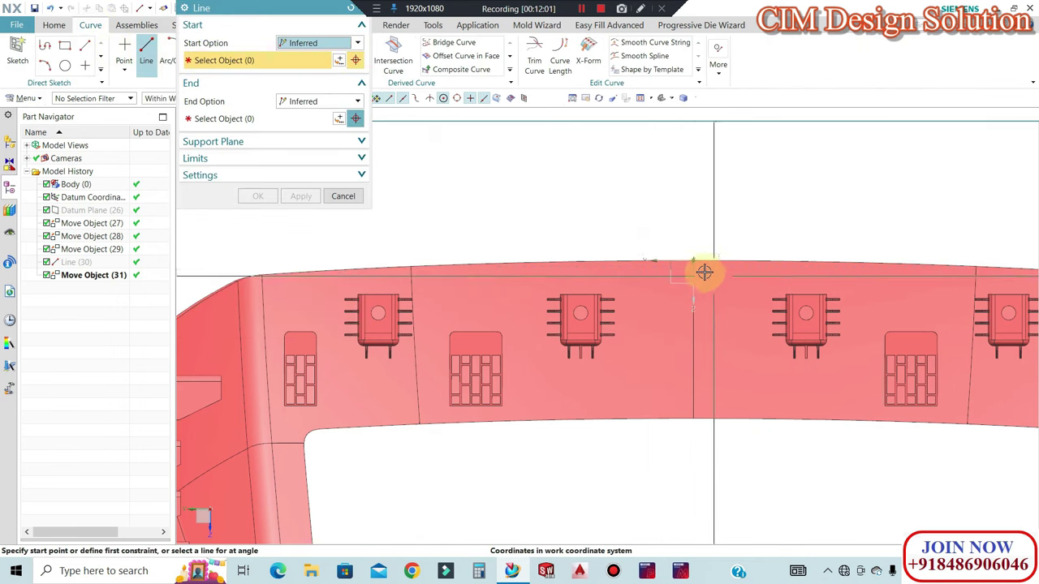
scroll(673, 247, "up", 3)
left_click(673, 244)
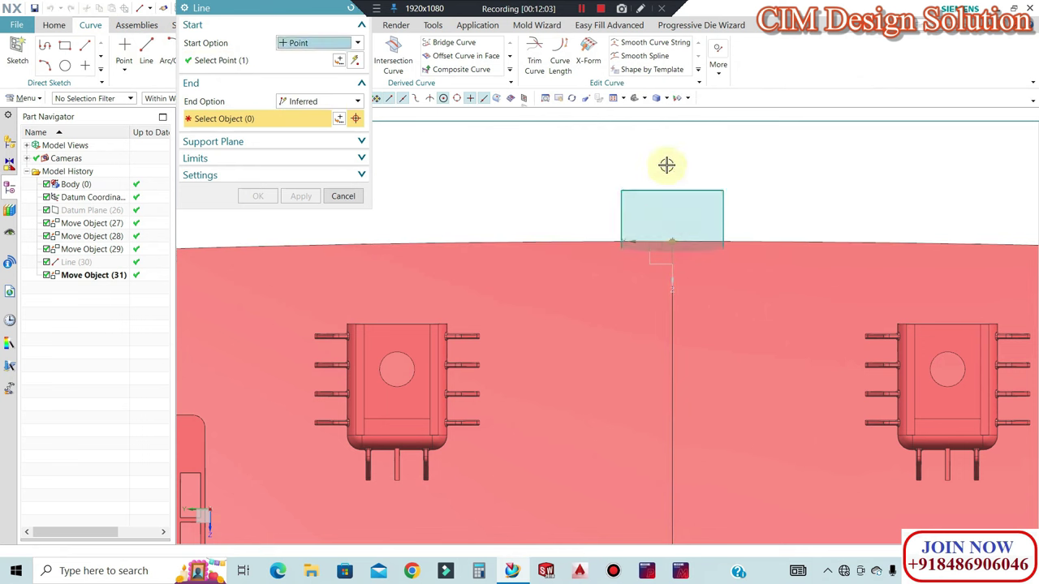
scroll(666, 165, "down", 2)
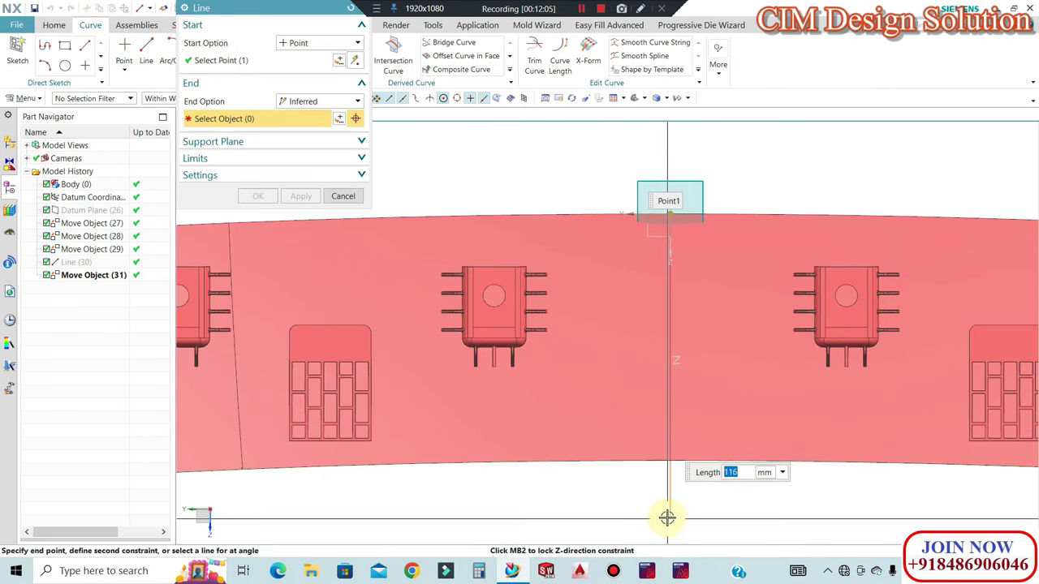
scroll(665, 487, "up", 3)
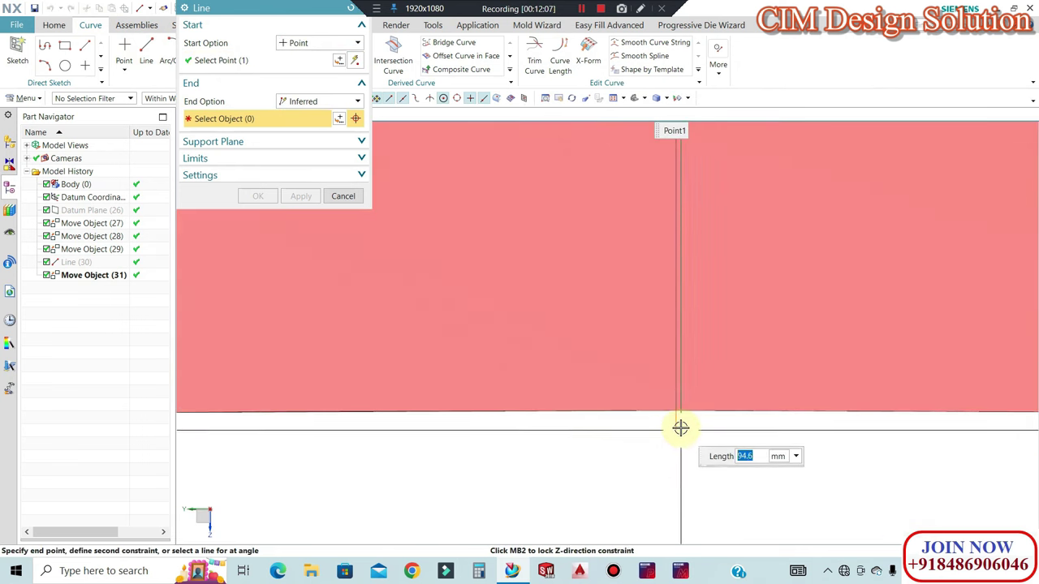
scroll(665, 411, "up", 2)
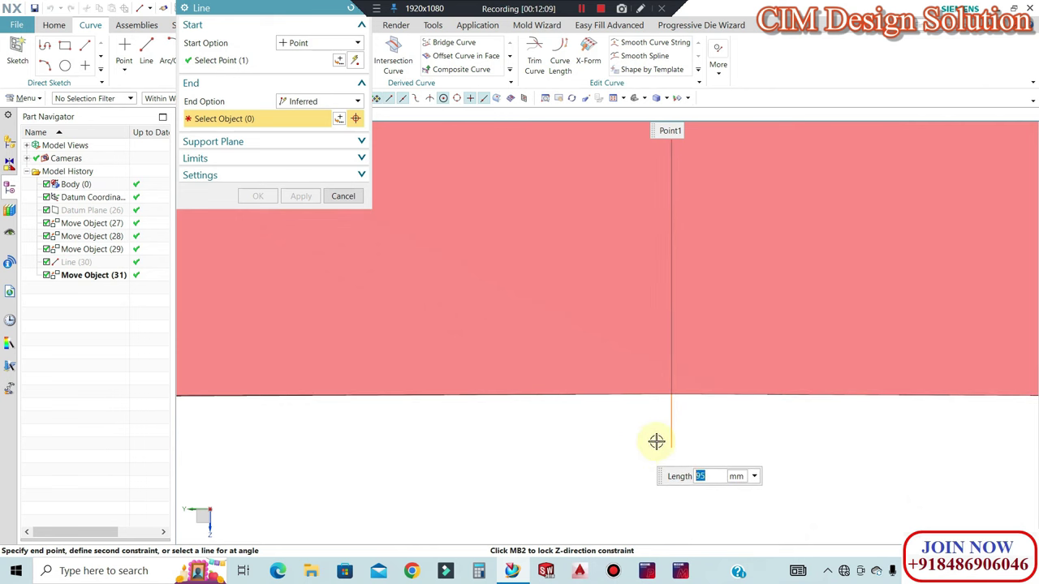
scroll(641, 355, "down", 3)
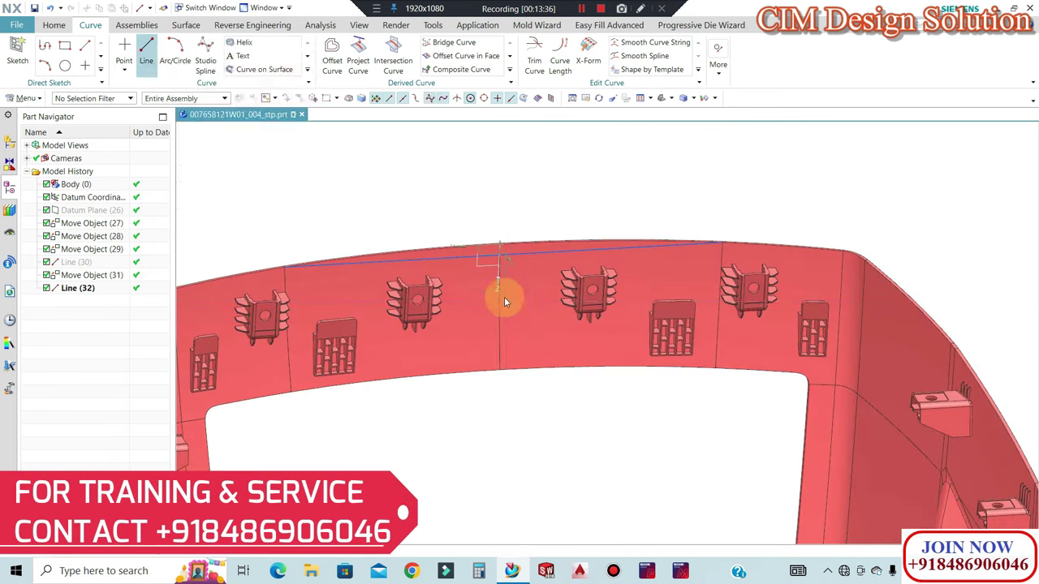
Draw vertical Line (33) from the edge line's midpoint along ZC
key("F4")
scroll(501, 297, "up", 3)
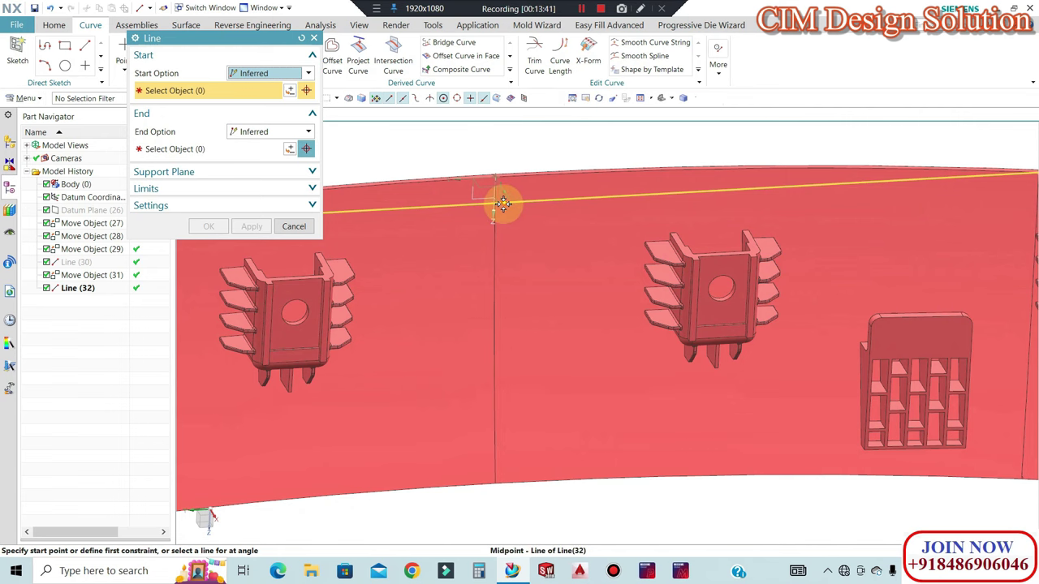
left_click(503, 203)
scroll(507, 293, "down", 2)
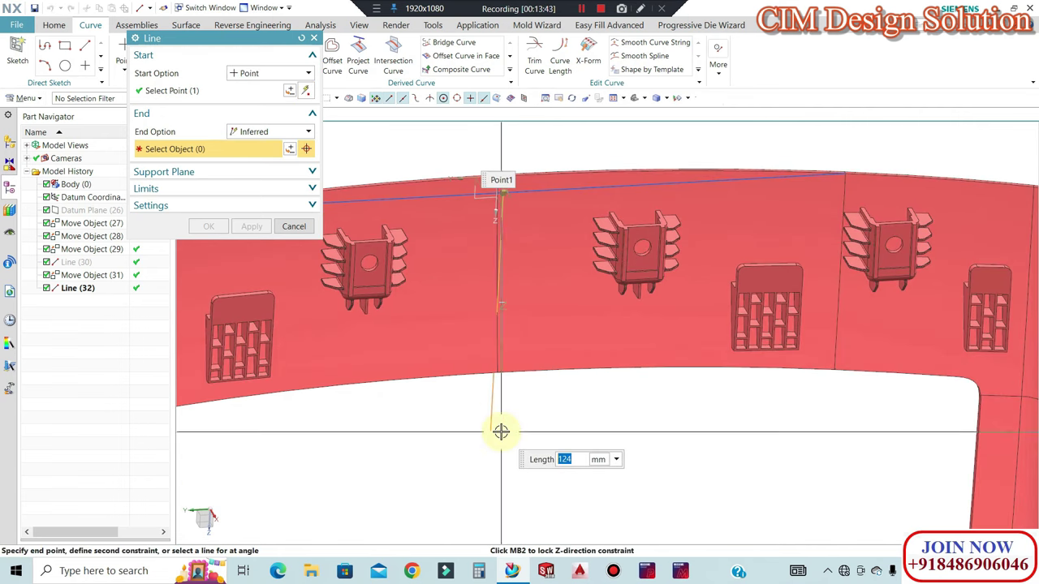
left_click(501, 432)
left_click(208, 209)
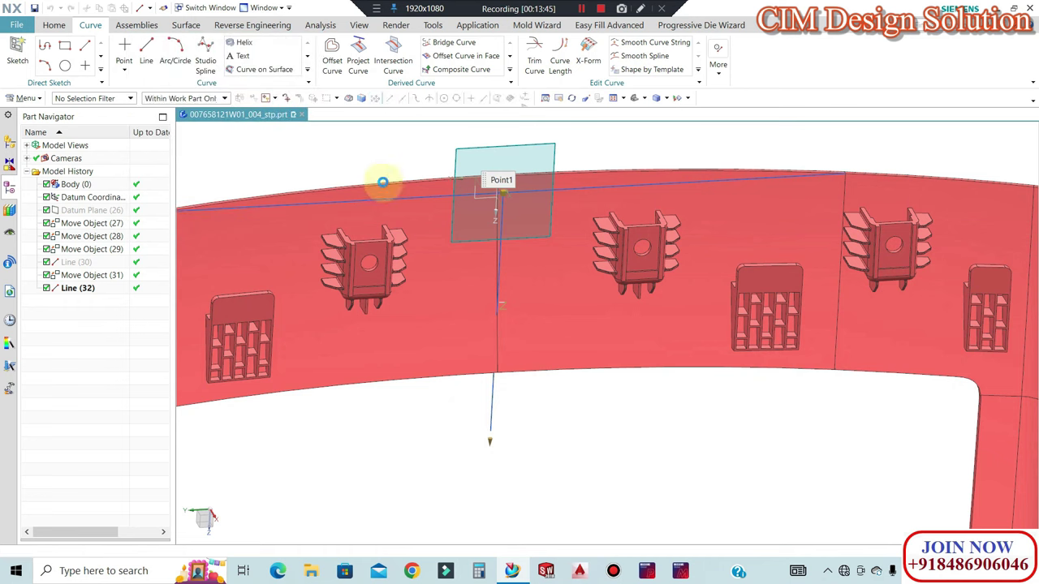
key("F8")
scroll(527, 218, "up", 2)
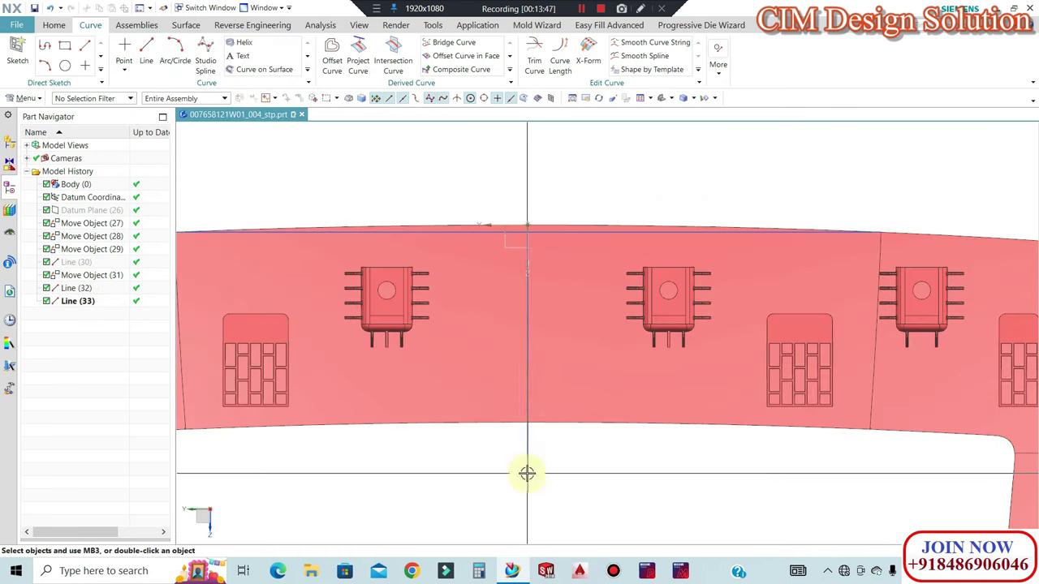
scroll(528, 470, "up", 2)
scroll(539, 376, "up", 2)
scroll(511, 360, "down", 1)
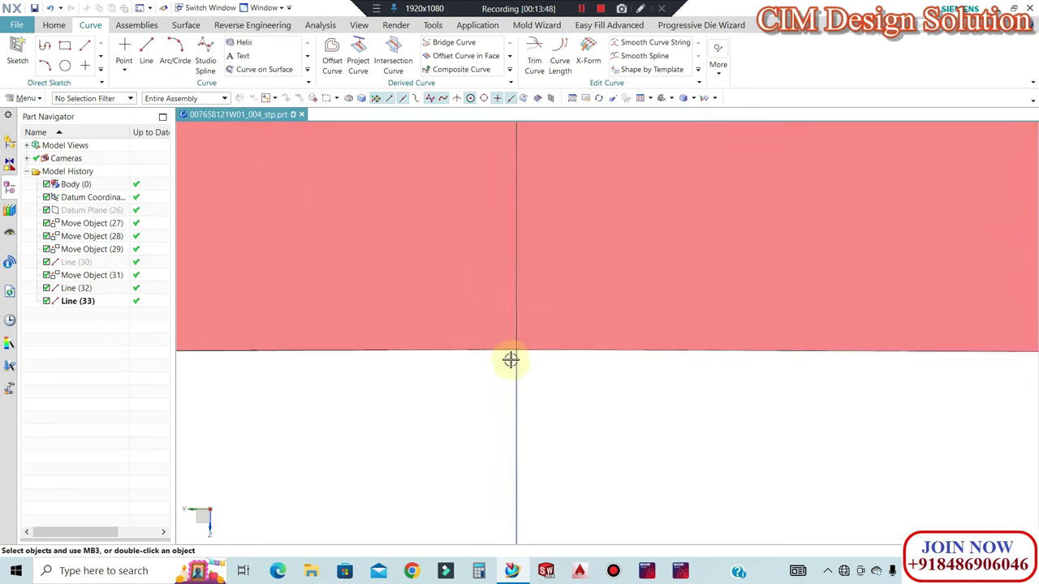
scroll(529, 300, "down", 1)
scroll(543, 268, "up", 1)
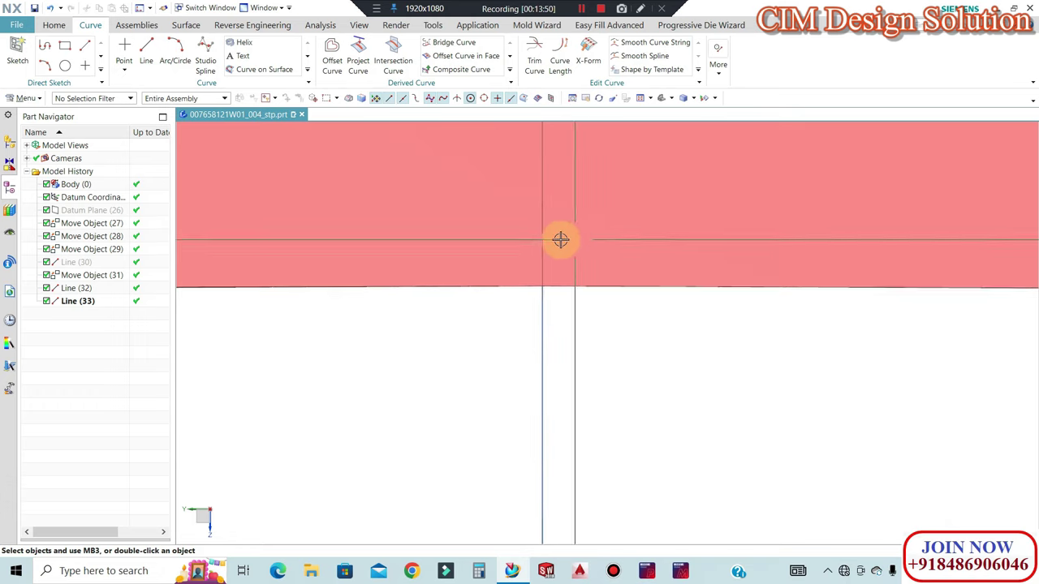
scroll(554, 200, "down", 1)
scroll(554, 200, "down", 1)
scroll(557, 204, "down", 1)
scroll(557, 205, "down", 2)
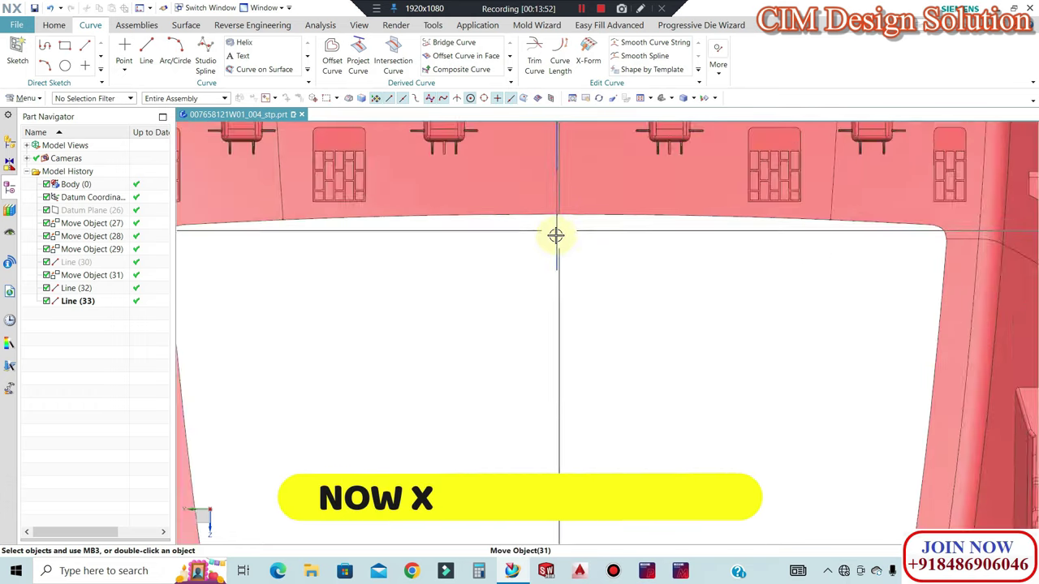
scroll(556, 232, "down", 1)
scroll(561, 158, "up", 2)
scroll(532, 173, "up", 2)
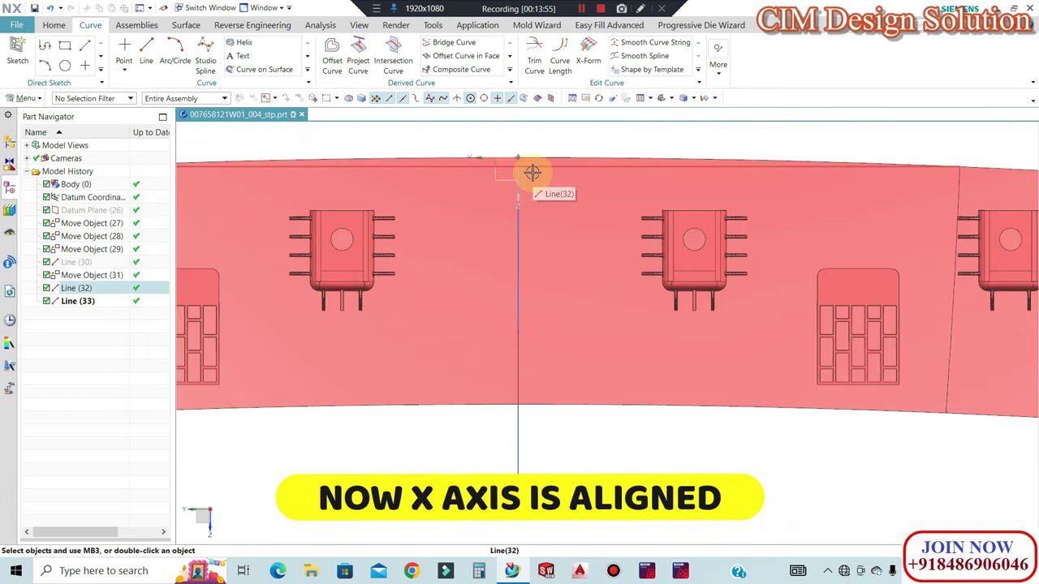
scroll(698, 177, "down", 1)
scroll(888, 171, "down", 2)
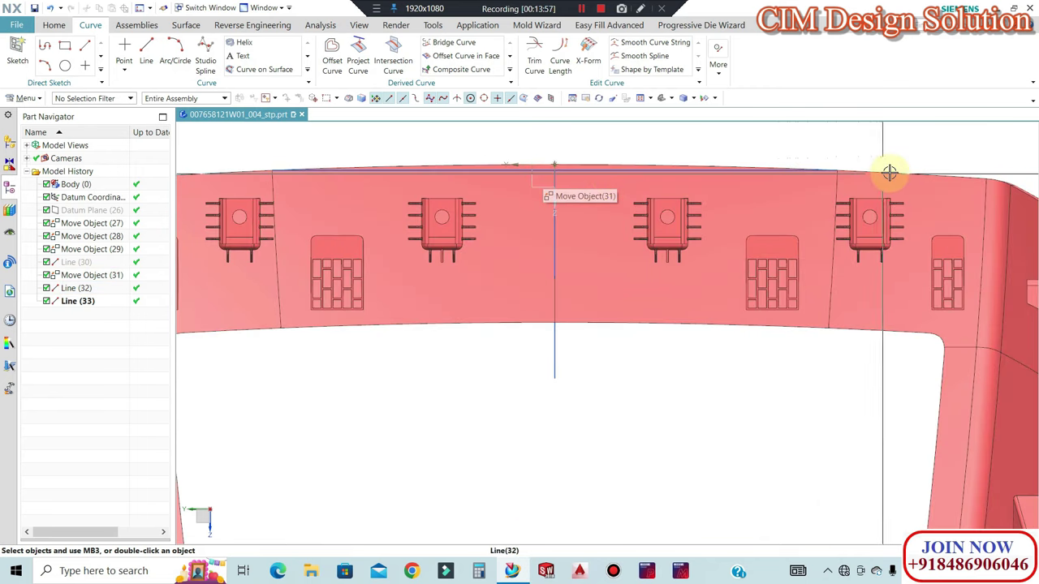
scroll(900, 172, "up", 1)
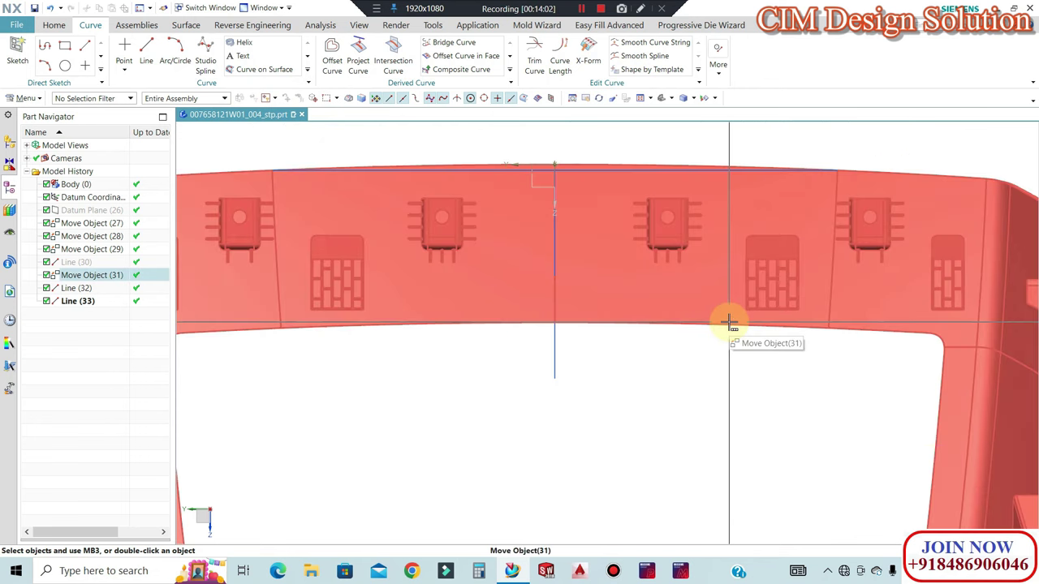
Enable Show Crosshairs under Cursor in Selection Preferences
key("ctrl+shift+t")
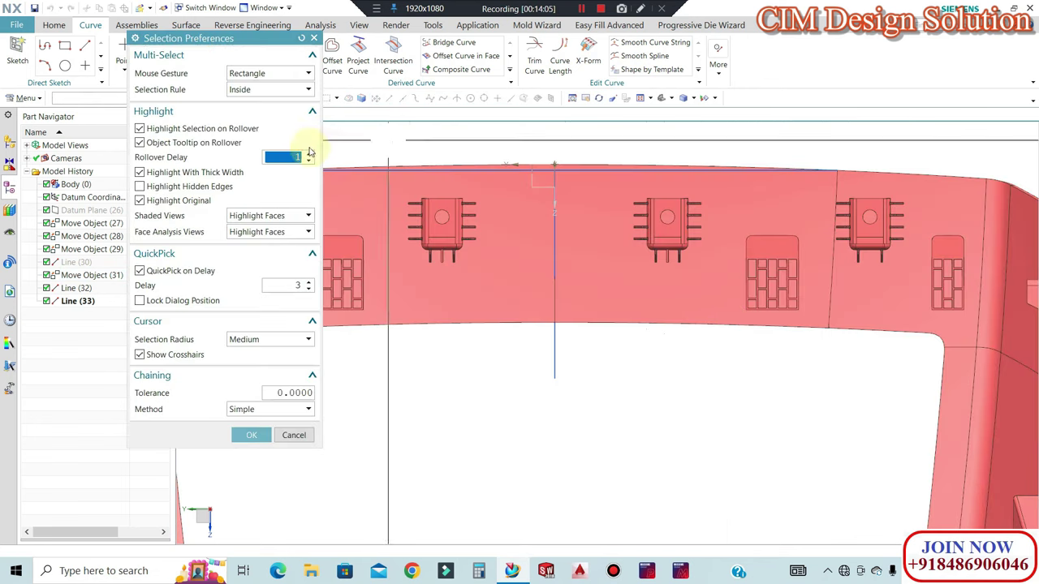
left_click(155, 358)
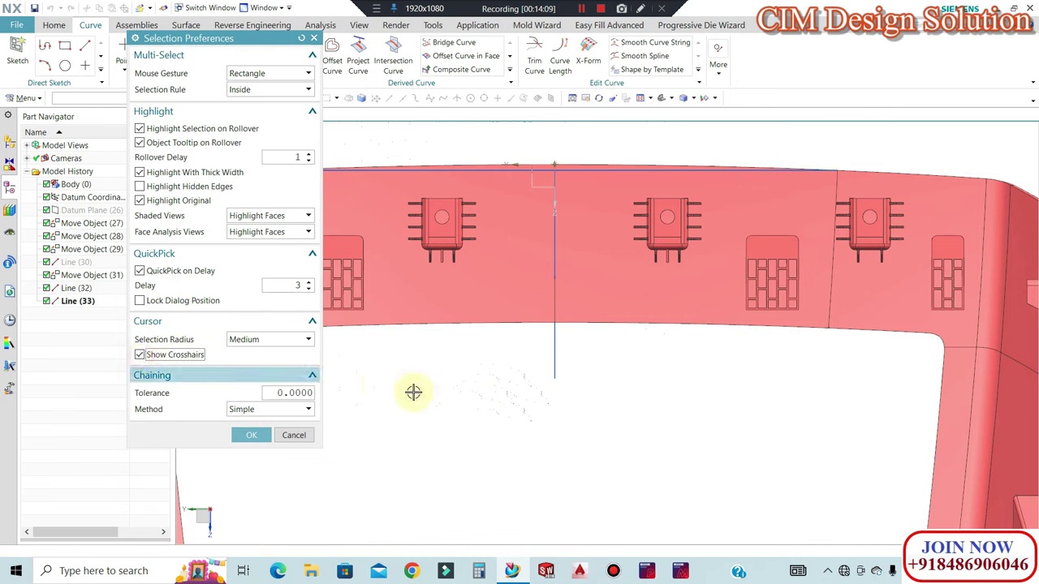
left_click(253, 436)
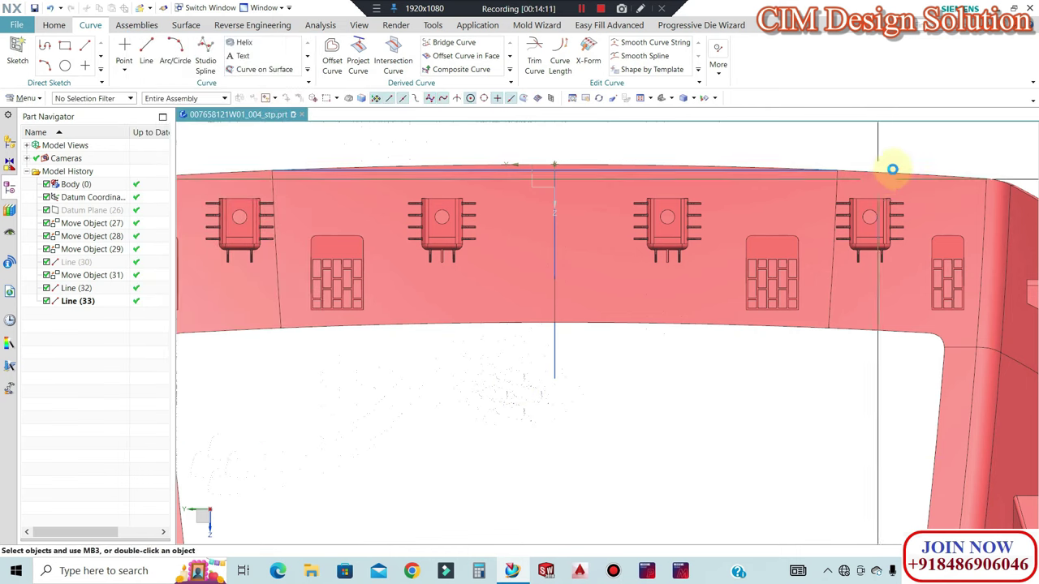
scroll(629, 272, "up", 2)
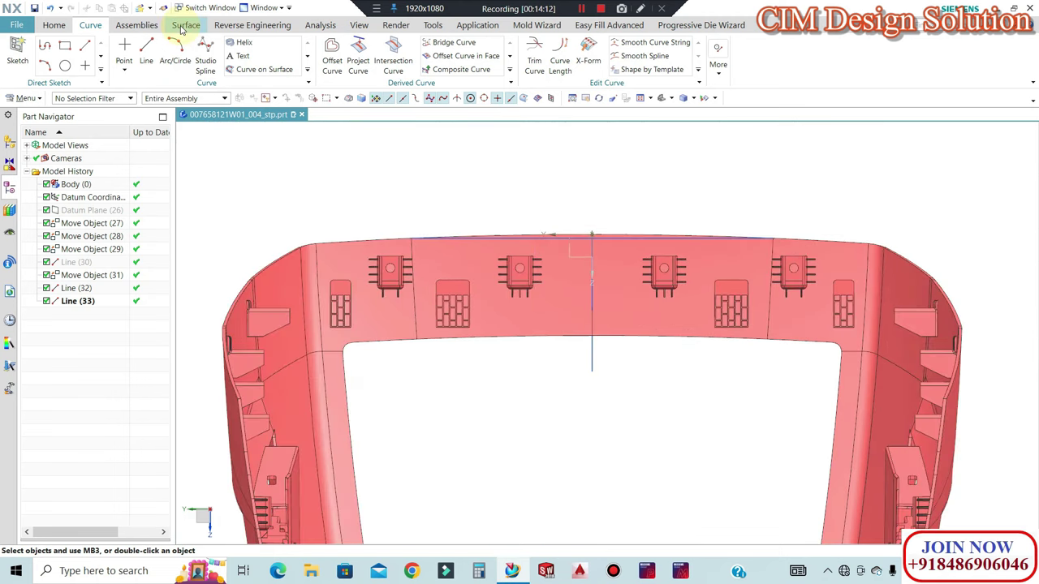
Start a projected distance measurement along the vertical line, picking a start point on the lower edge
left_click(320, 24)
left_click(119, 45)
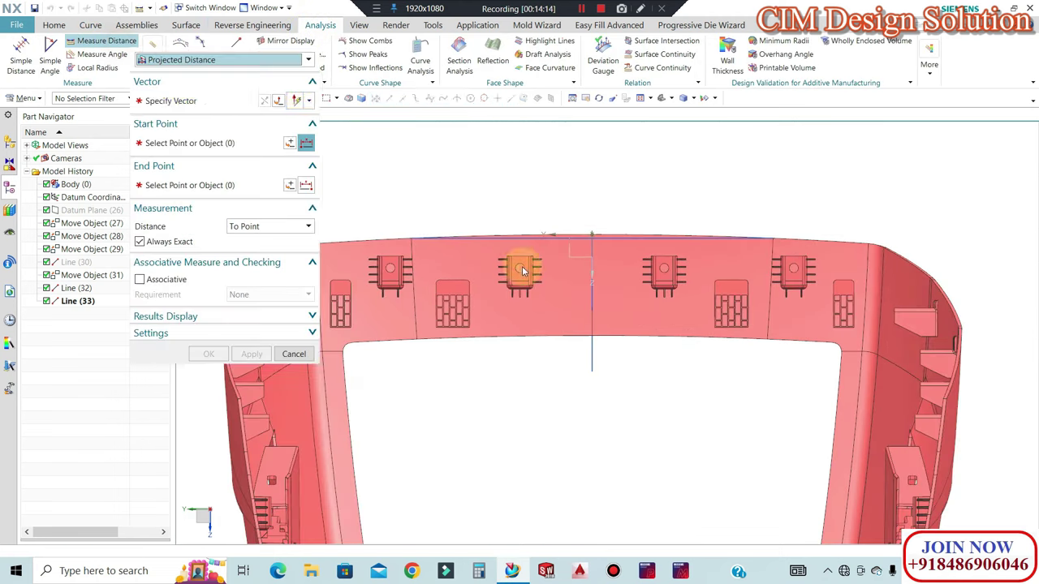
scroll(431, 357, "down", 2)
left_click(686, 354)
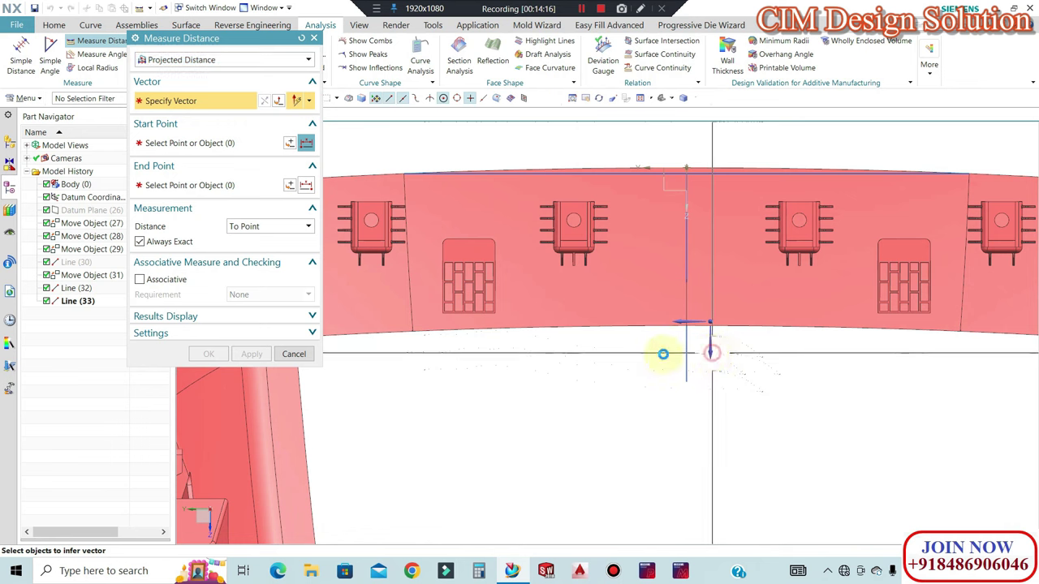
scroll(412, 330, "down", 2)
scroll(425, 329, "down", 2)
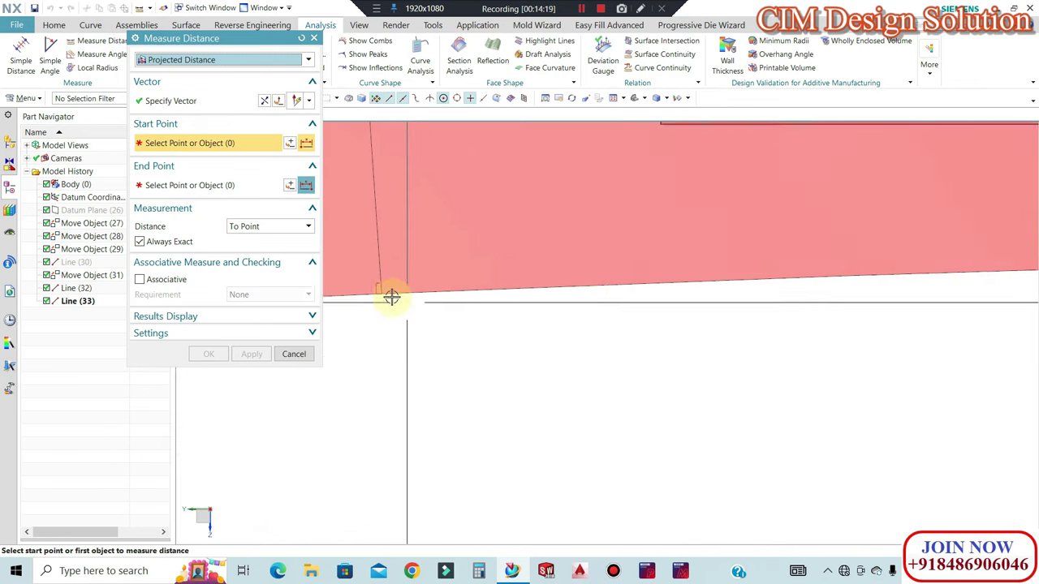
scroll(450, 362, "up", 2)
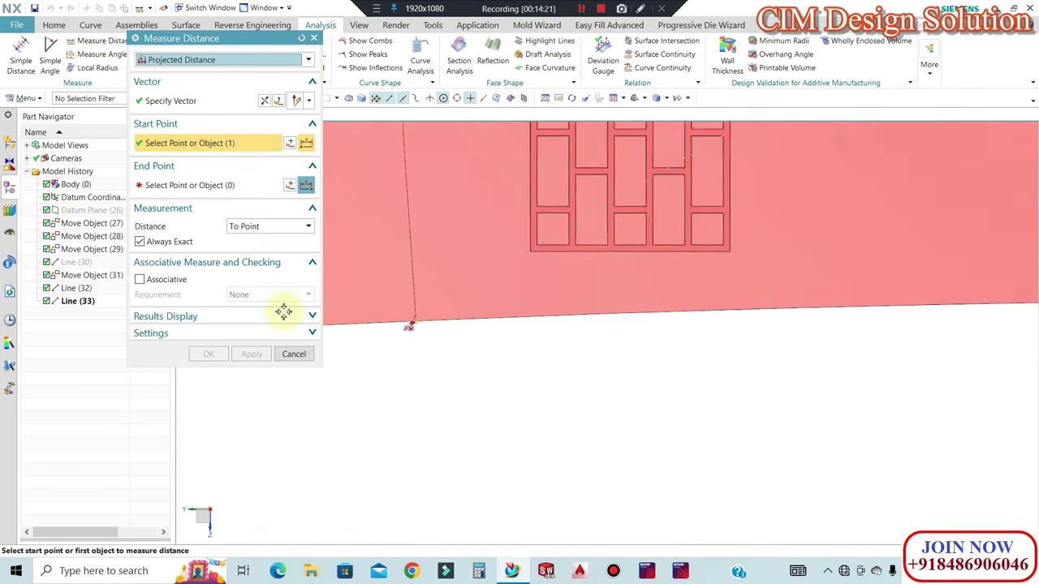
left_click(440, 327)
Pick the end point at the lower-right corner and read the 0.002572 mm projected distance
scroll(540, 326, "up", 2)
scroll(904, 332, "up", 3)
scroll(839, 327, "down", 2)
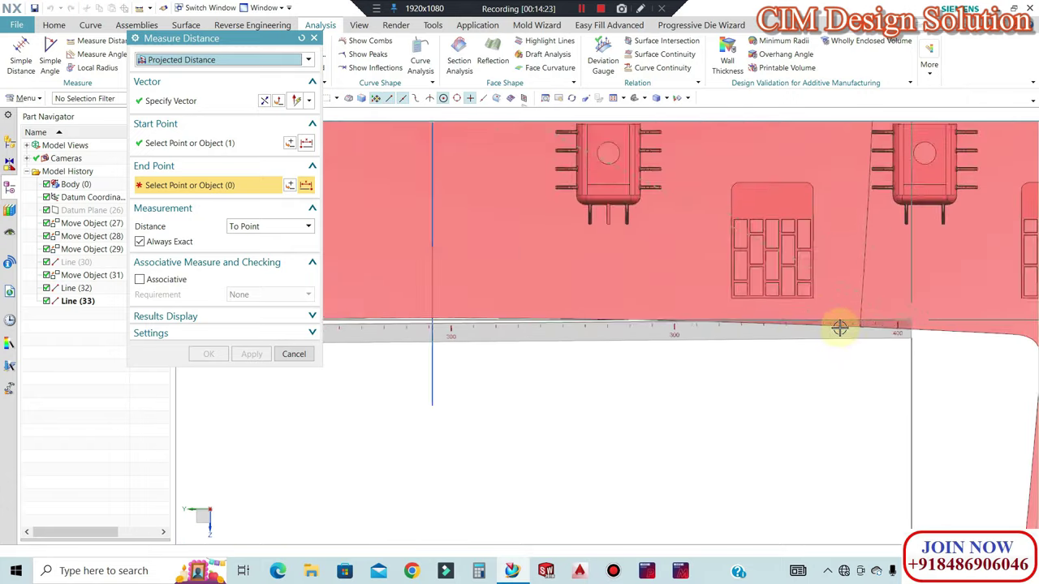
scroll(839, 338, "down", 2)
scroll(832, 330, "down", 2)
scroll(845, 312, "down", 1)
scroll(852, 307, "down", 1)
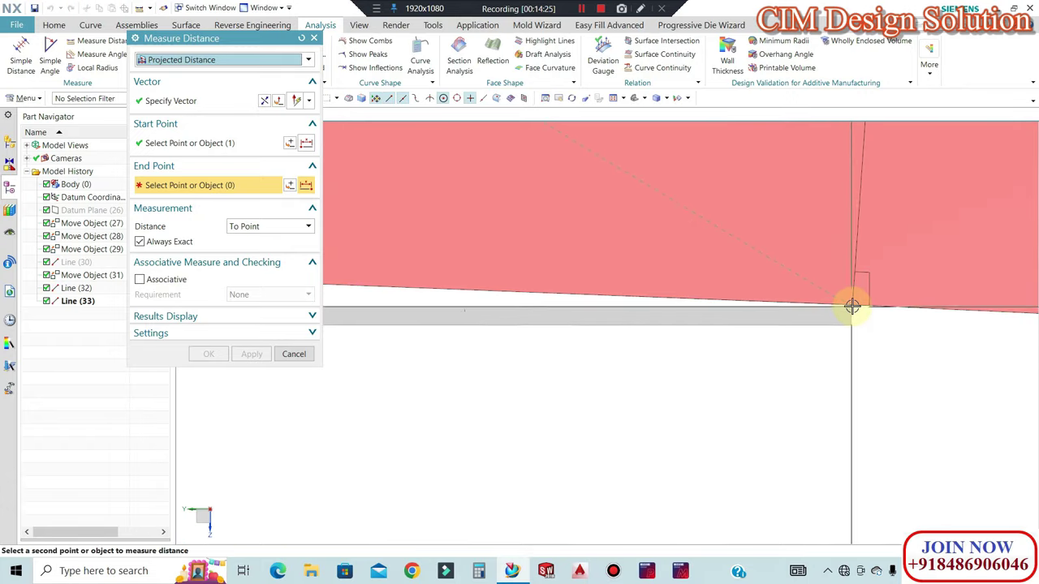
left_click(853, 304)
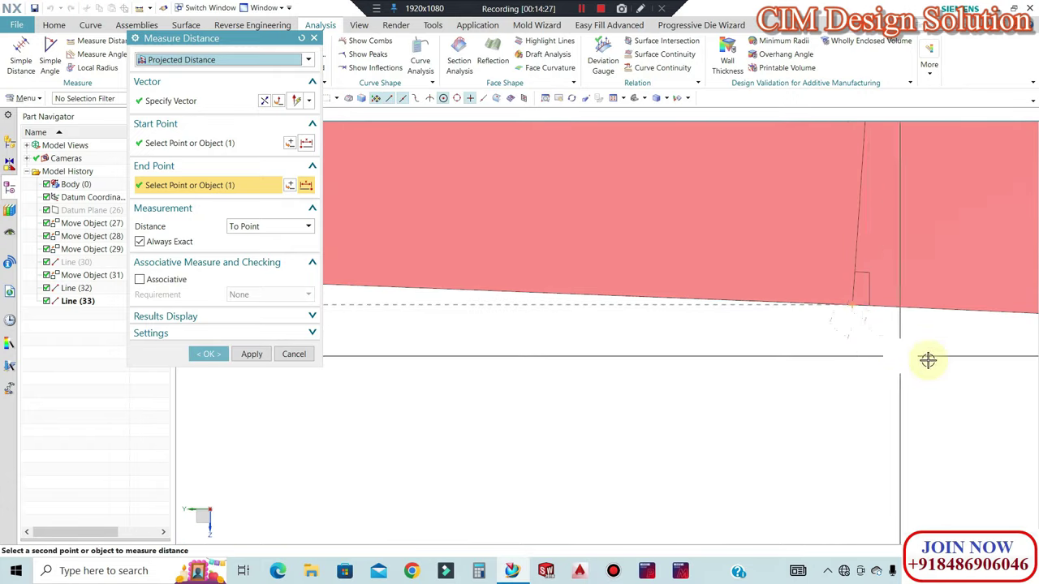
scroll(927, 359, "up", 2)
scroll(893, 339, "up", 2)
scroll(881, 332, "up", 1)
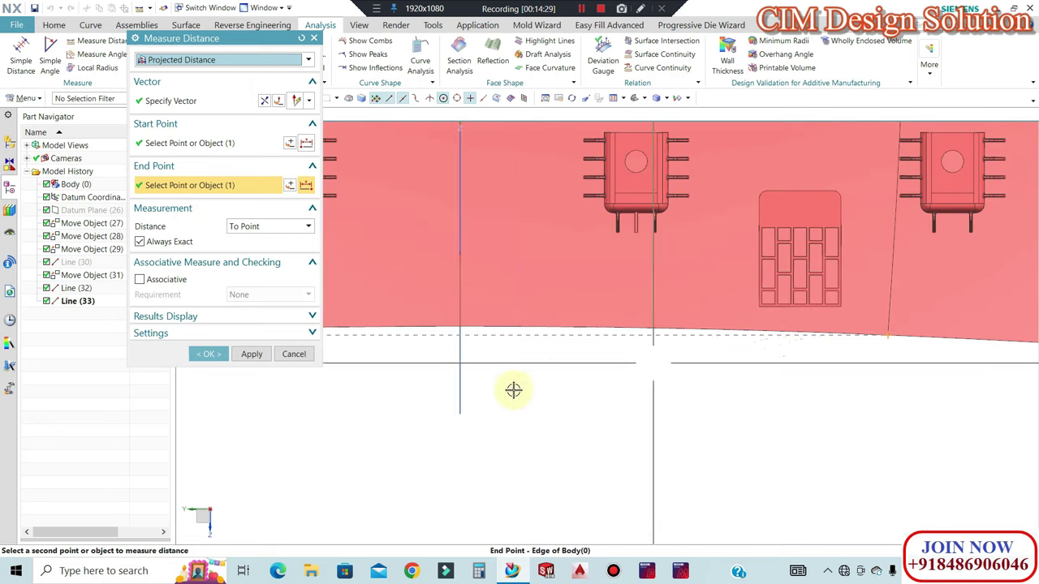
scroll(665, 399, "up", 3)
scroll(631, 407, "down", 1)
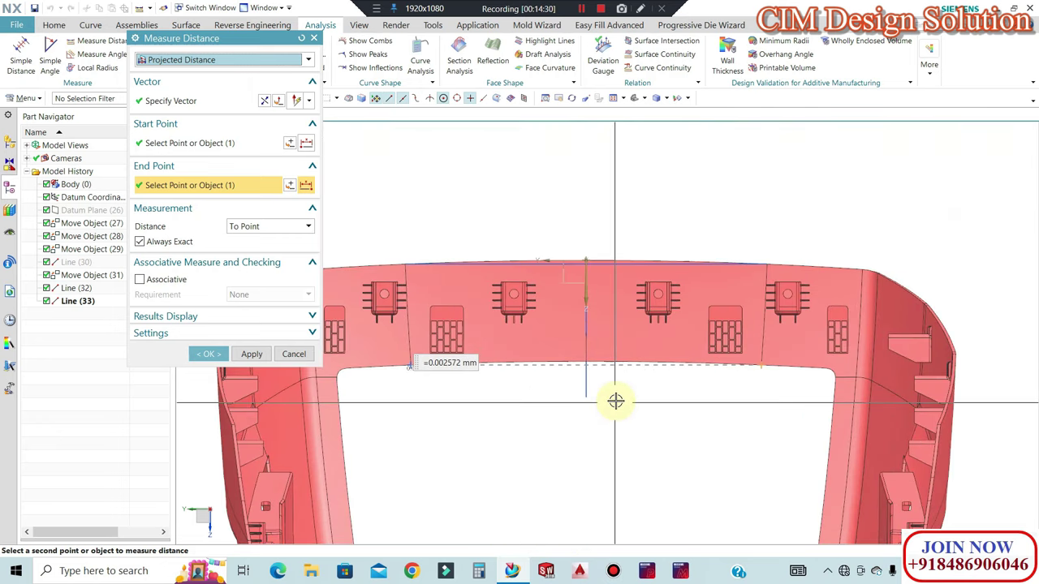
scroll(442, 366, "down", 3)
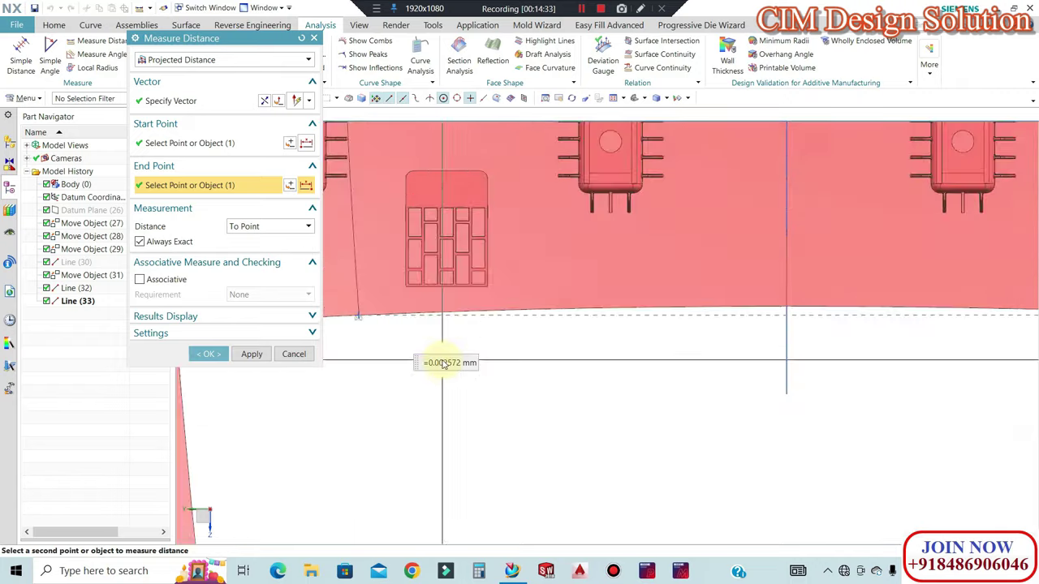
scroll(439, 370, "down", 3)
left_click(293, 353)
scroll(733, 271, "up", 1)
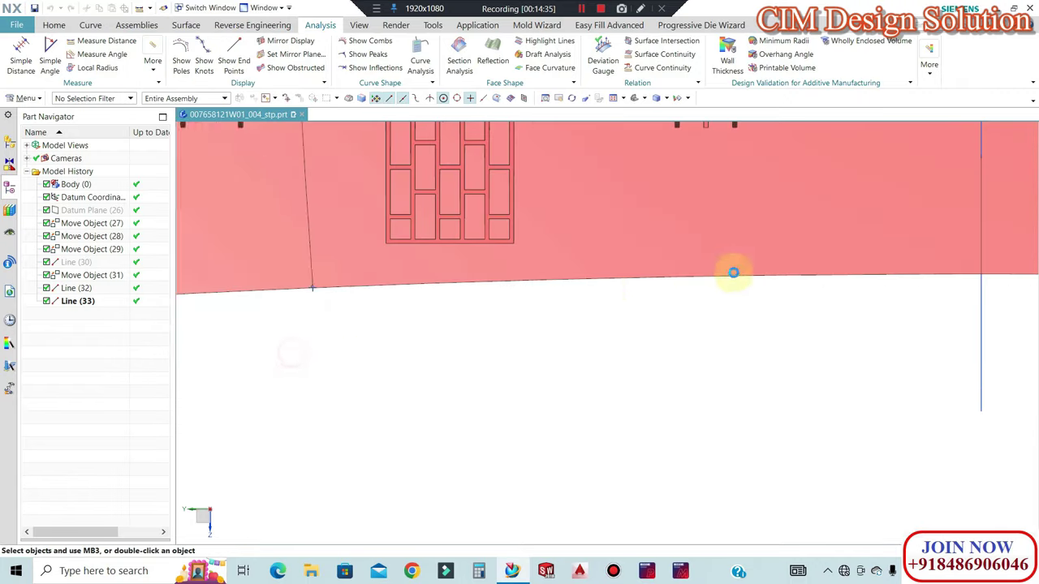
scroll(682, 284, "up", 3)
scroll(631, 276, "up", 3)
middle_click_drag(621, 248, 605, 280)
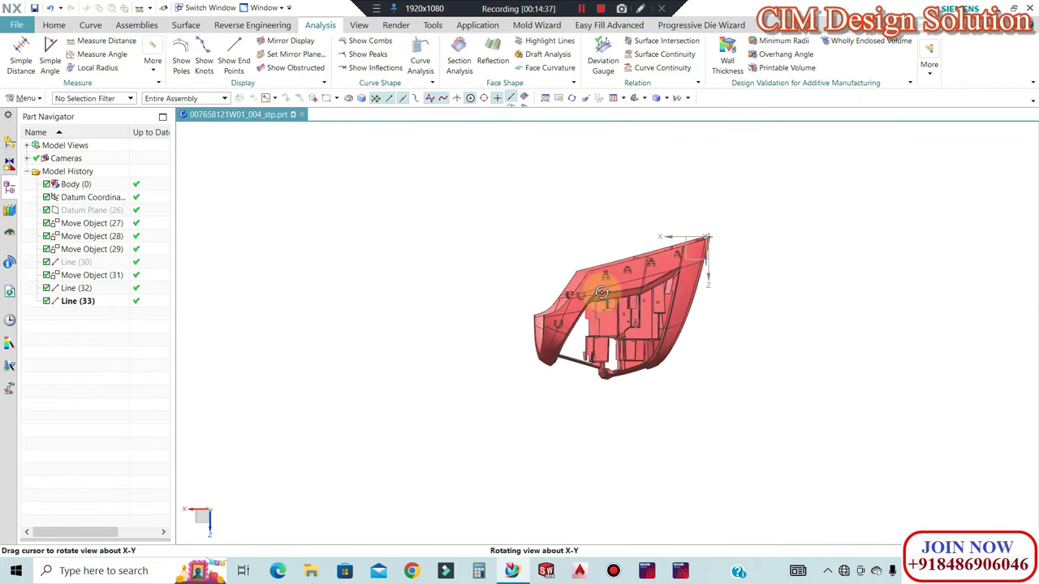
scroll(568, 267, "down", 5)
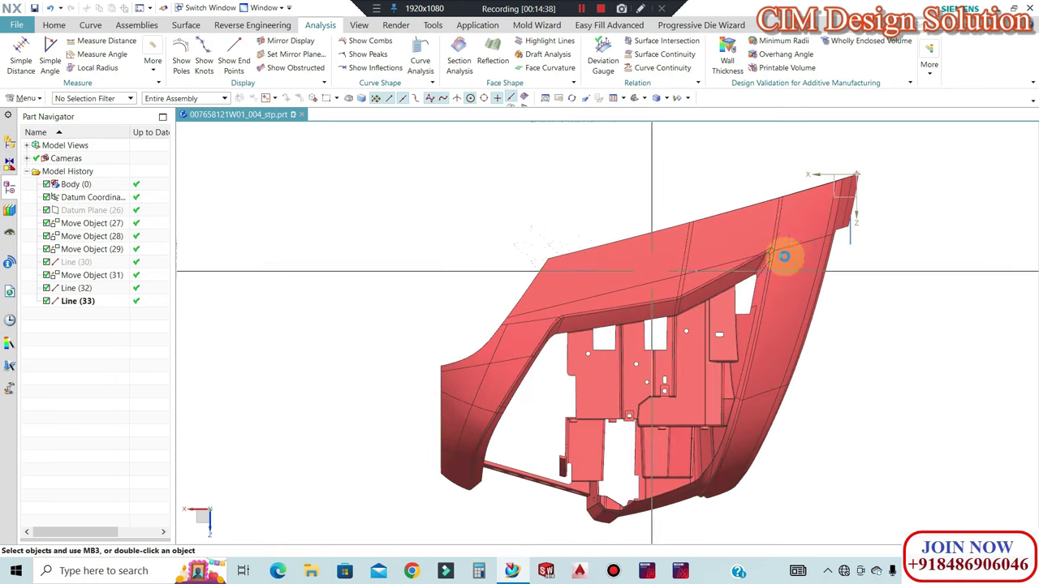
scroll(800, 194, "down", 2)
mouse_move(699, 245)
middle_mouse_down()
mouse_move(625, 418)
mouse_move(747, 446)
mouse_move(733, 475)
mouse_move(667, 479)
mouse_move(737, 316)
mouse_move(439, 205)
middle_mouse_up()
Run a Z-direction slope analysis on all faces with limits -0.5 to 0.5
left_click(21, 98)
mouse_move(101, 361)
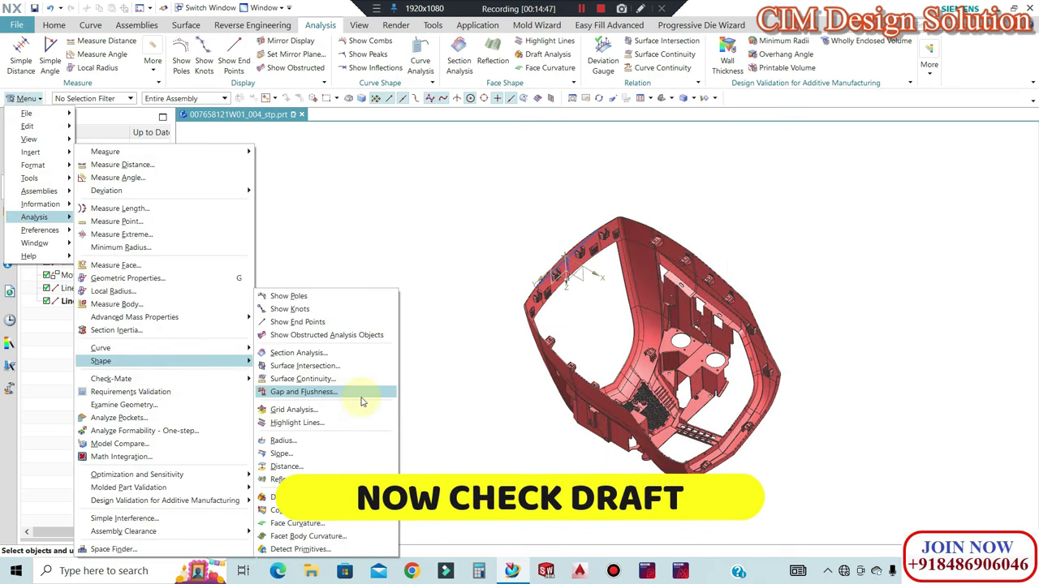
left_click(287, 454)
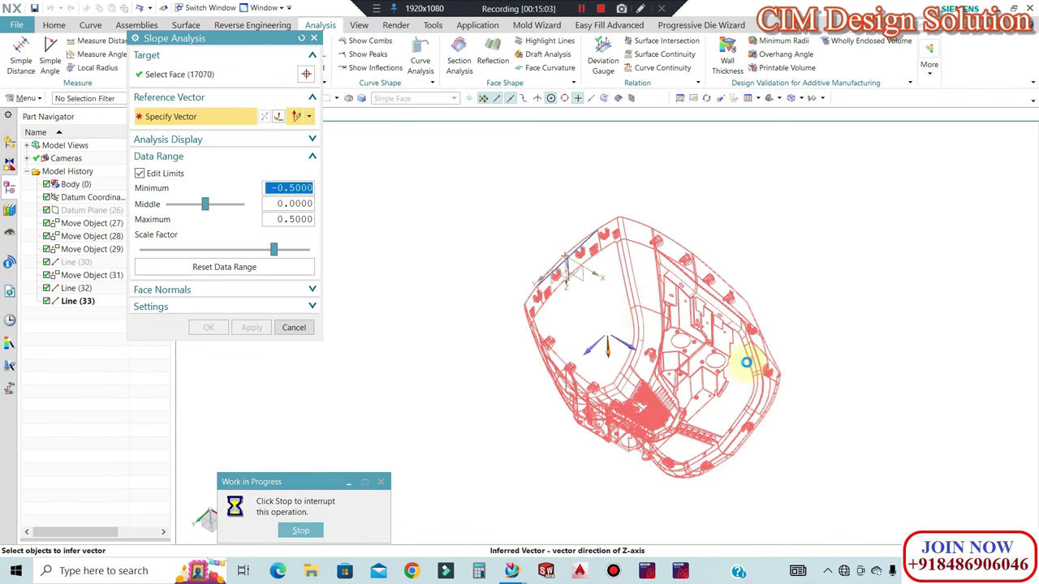
scroll(746, 363, "up", 2)
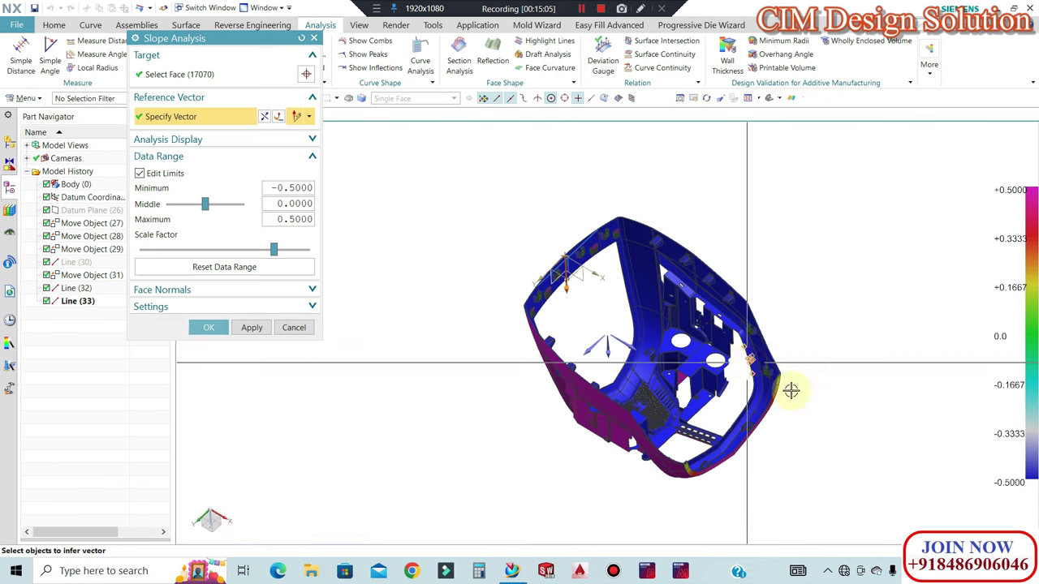
scroll(756, 392, "up", 1)
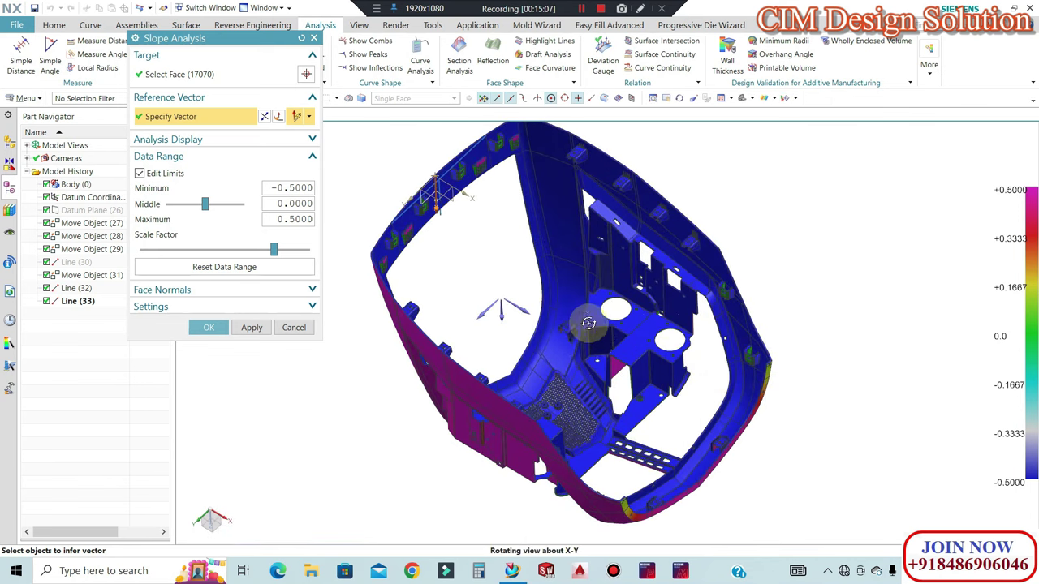
mouse_move(588, 323)
middle_mouse_down()
mouse_move(644, 300)
mouse_move(599, 304)
mouse_move(560, 327)
mouse_move(562, 349)
mouse_move(552, 315)
mouse_move(552, 388)
mouse_move(661, 352)
mouse_move(689, 288)
mouse_move(736, 301)
mouse_move(657, 283)
middle_mouse_up()
Inspect the slope colour map from oblique and front views
scroll(482, 158, "up", 2)
scroll(506, 244, "up", 5)
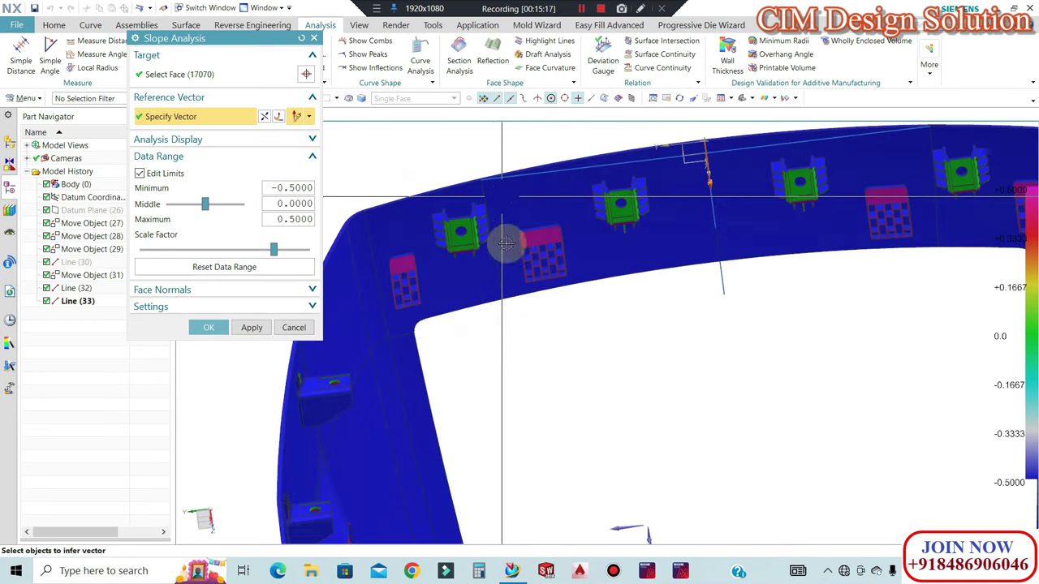
scroll(506, 244, "up", 3)
scroll(651, 209, "down", 5)
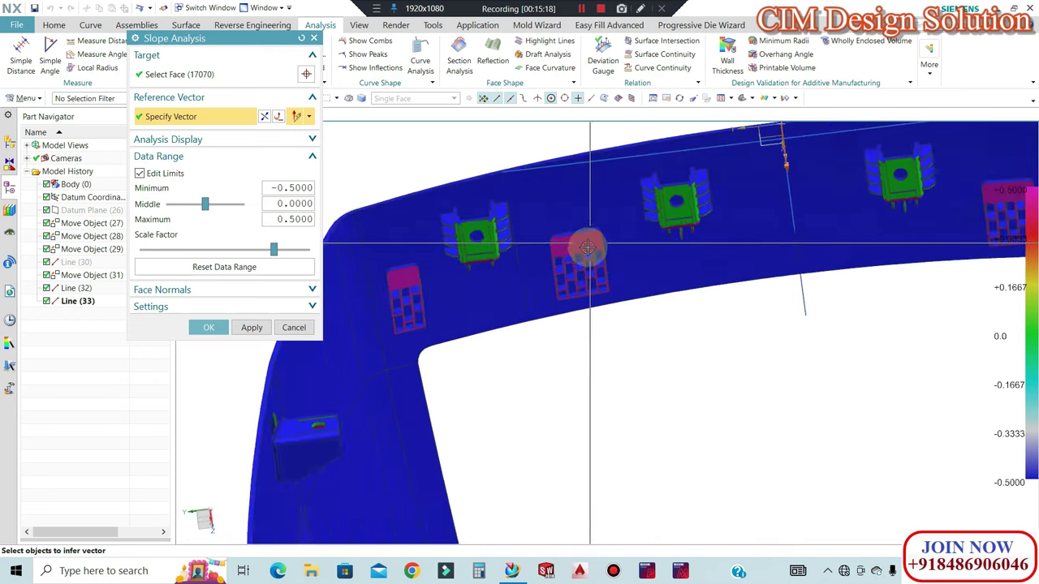
scroll(587, 241, "down", 3)
mouse_move(590, 279)
middle_mouse_down()
mouse_move(577, 257)
mouse_move(570, 274)
mouse_move(733, 303)
middle_mouse_up()
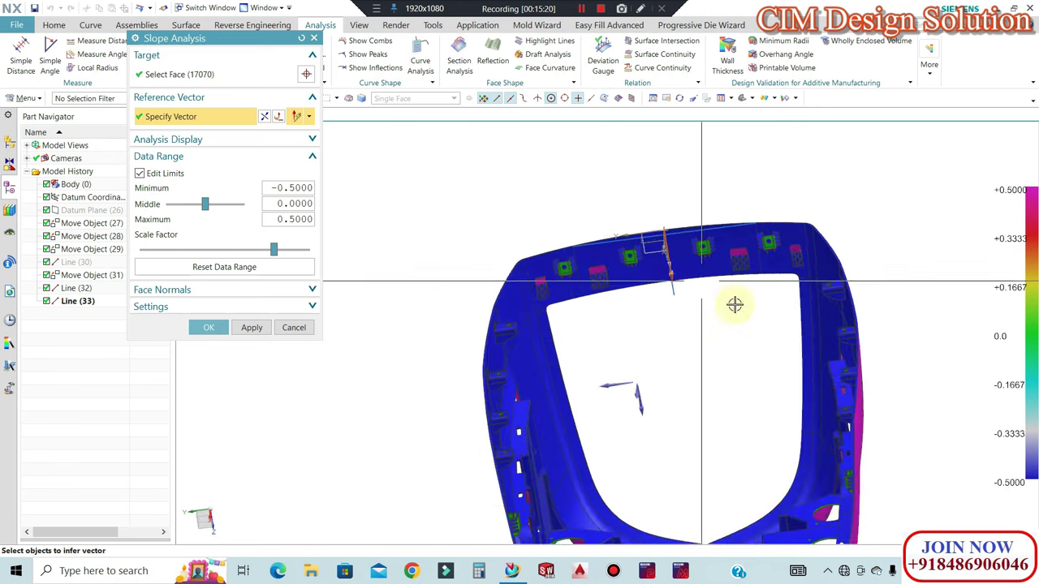
scroll(649, 239, "up", 3)
scroll(545, 257, "up", 3)
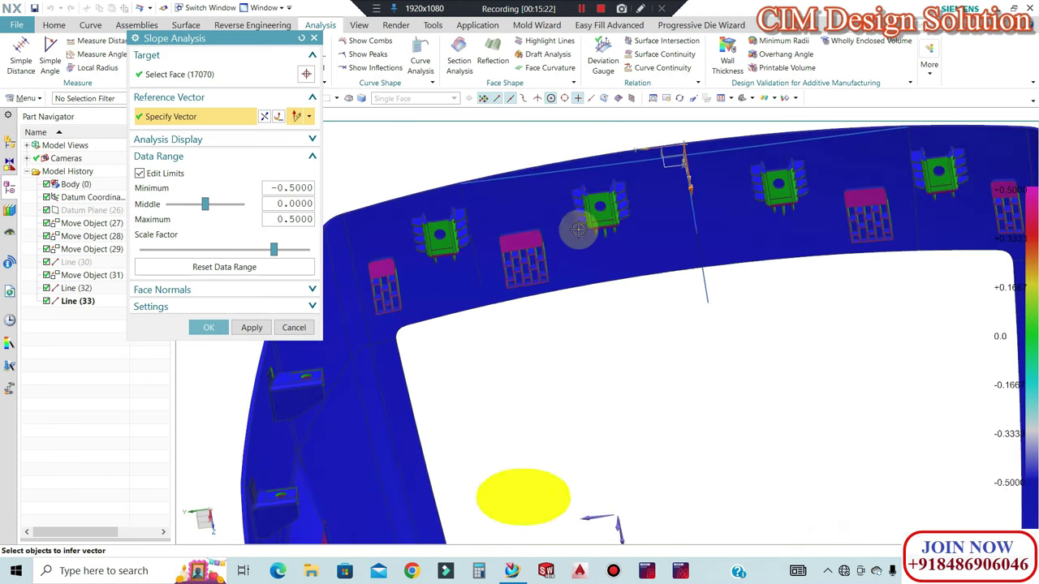
scroll(578, 231, "down", 5)
mouse_move(578, 230)
middle_mouse_down()
mouse_move(396, 273)
mouse_move(294, 327)
middle_mouse_up()
Dismiss the slope analysis and snap the plain-shaded part to a head-on front view
left_click(294, 327)
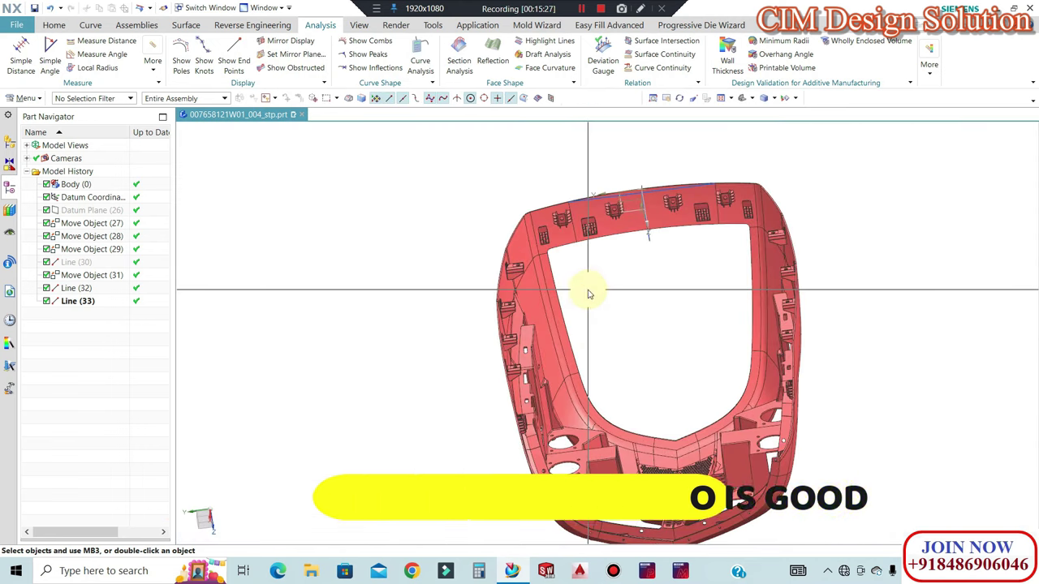
mouse_move(588, 288)
middle_mouse_down()
mouse_move(698, 386)
mouse_move(677, 344)
mouse_move(614, 297)
mouse_move(603, 237)
mouse_move(620, 184)
mouse_move(557, 167)
mouse_move(599, 259)
mouse_move(617, 260)
middle_mouse_up()
key("ctrl+alt+f")
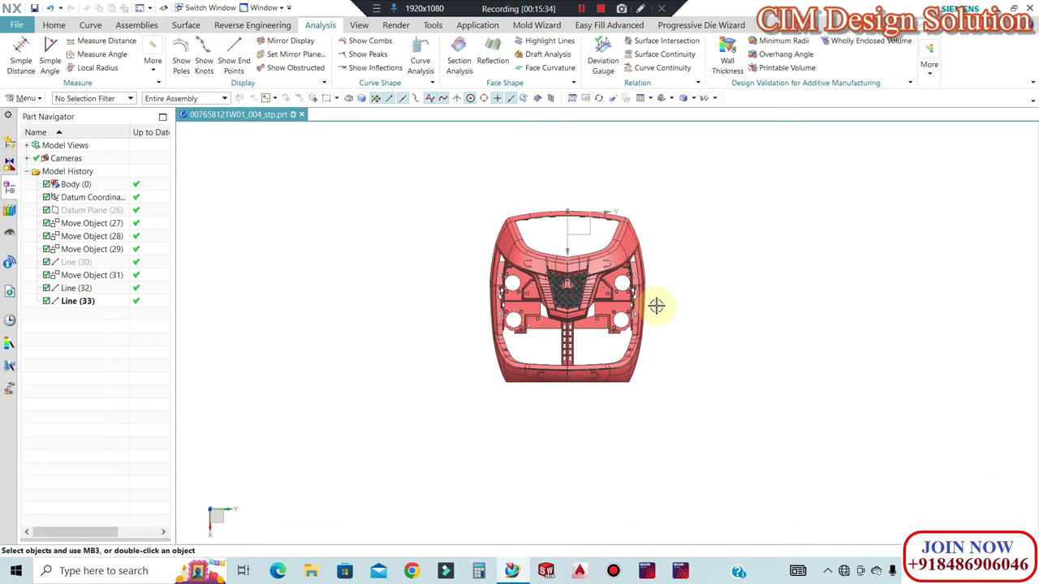
Inspect the part's top from several tilted angles, zooming in and out
mouse_move(690, 387)
middle_mouse_down()
mouse_move(679, 352)
mouse_move(714, 365)
middle_mouse_up()
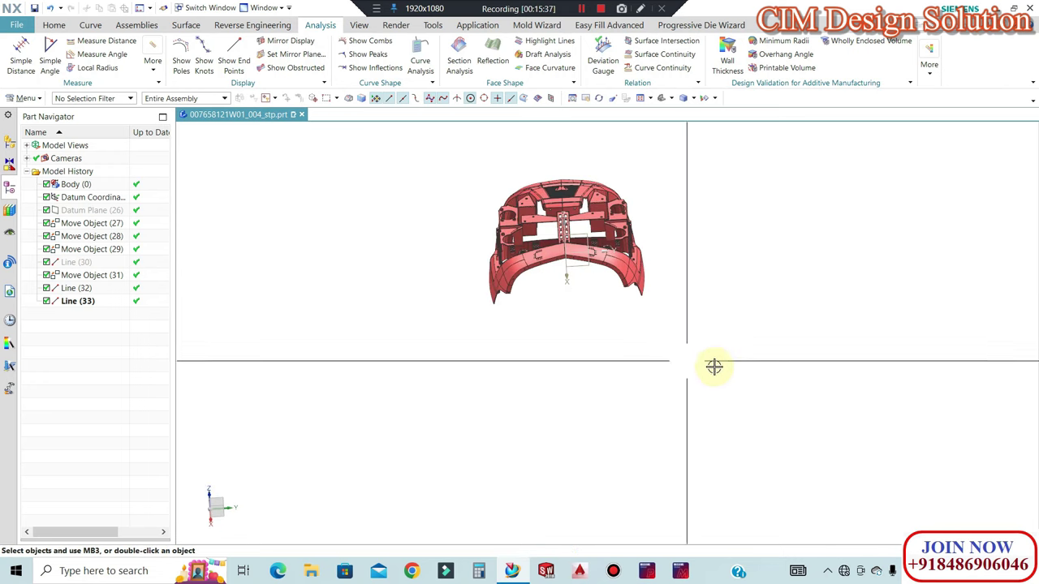
mouse_move(852, 320)
middle_mouse_down()
mouse_move(790, 383)
mouse_move(835, 298)
mouse_move(754, 285)
middle_mouse_up()
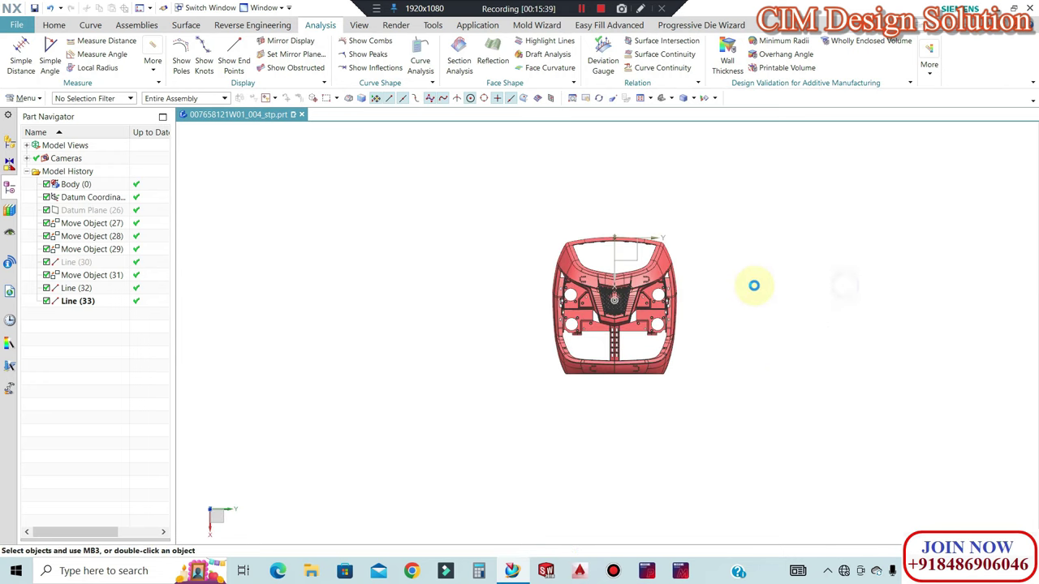
mouse_move(723, 339)
middle_mouse_down()
mouse_move(730, 295)
mouse_move(784, 274)
middle_mouse_up()
scroll(707, 295, "up", 2)
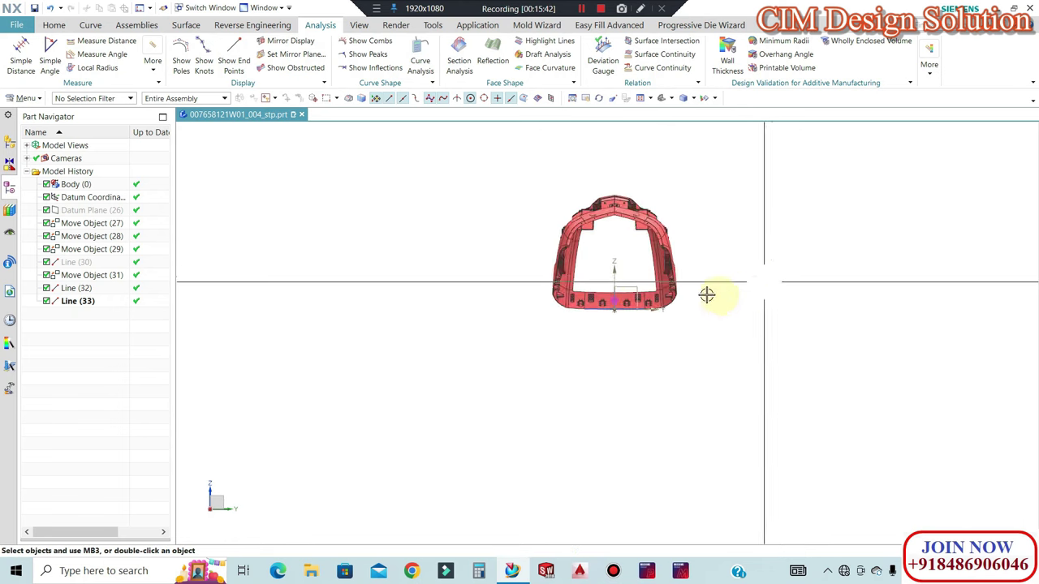
scroll(572, 335, "up", 3)
scroll(572, 335, "up", 3)
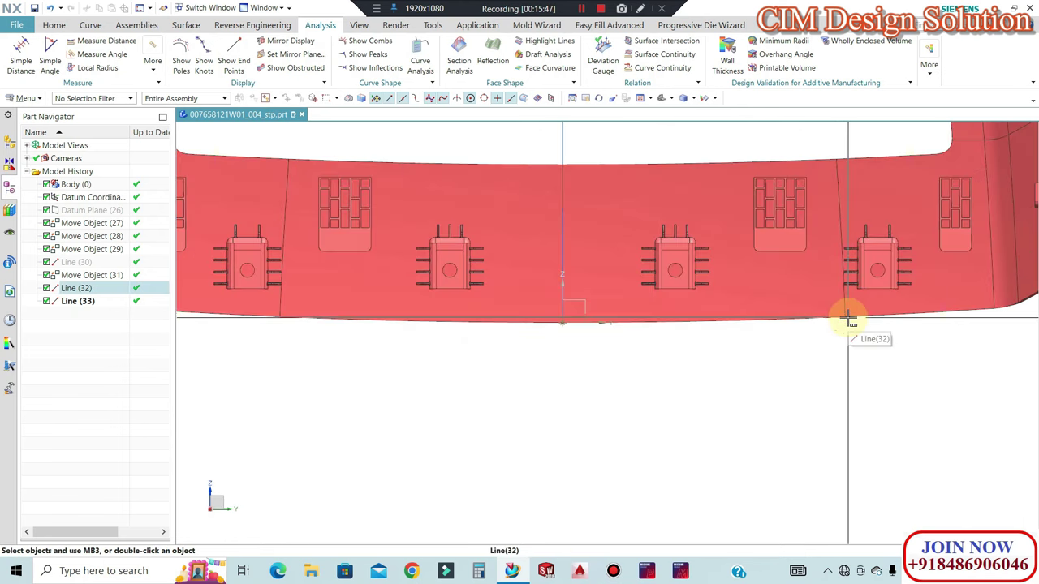
scroll(845, 319, "down", 2)
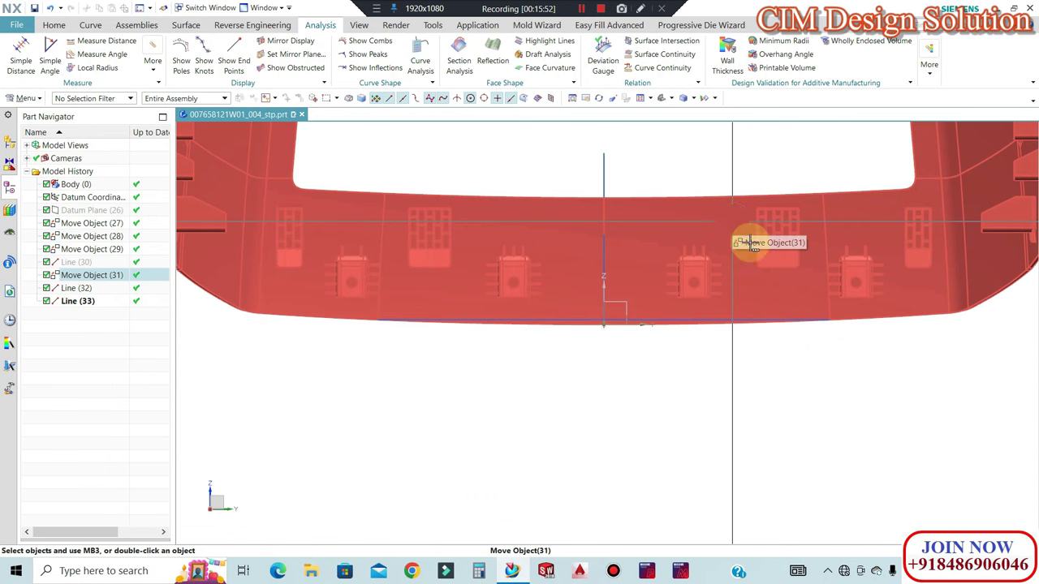
scroll(619, 300, "down", 2)
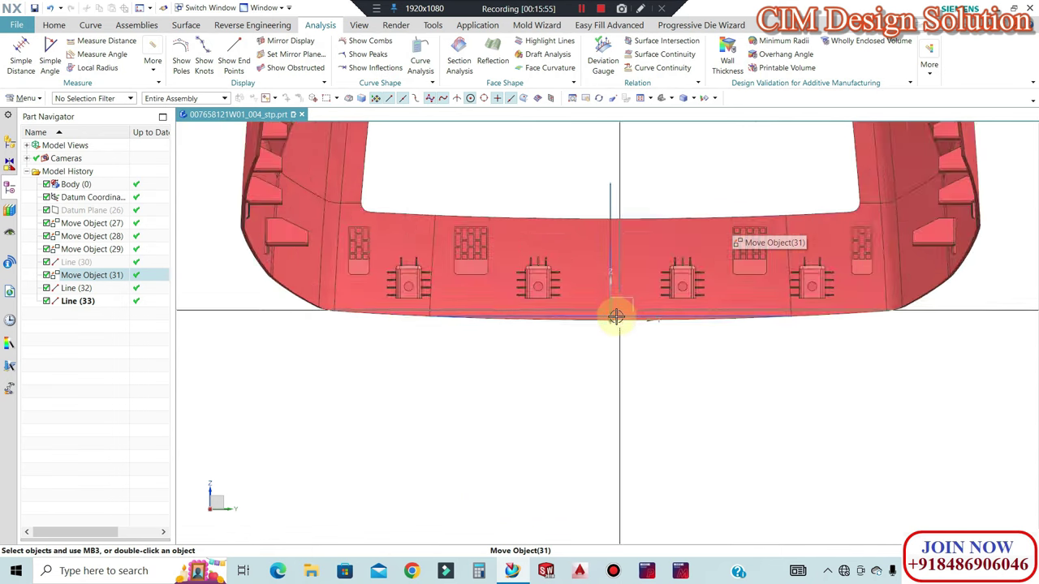
scroll(633, 278, "up", 1)
scroll(577, 336, "down", 2)
scroll(633, 317, "down", 2)
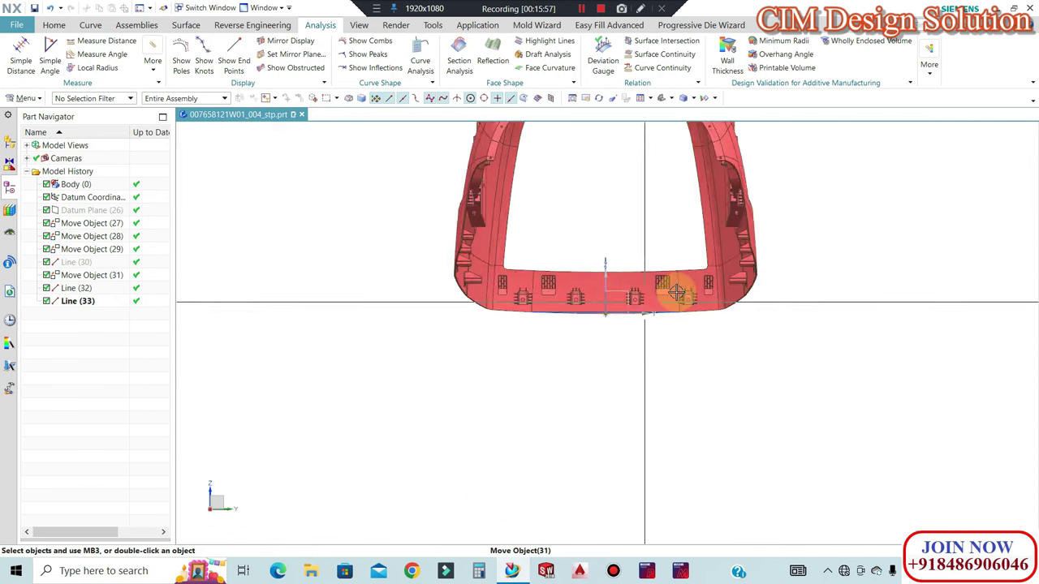
scroll(819, 269, "down", 2)
Examine the long bar's edge closely from an oblique side view
middle_click_drag(819, 268, 752, 276)
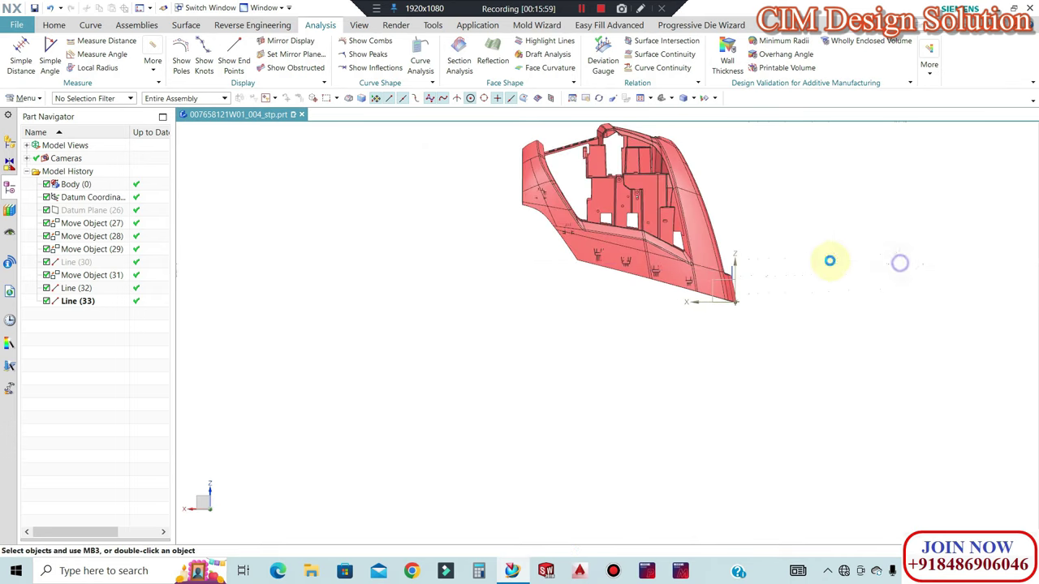
scroll(749, 279, "up", 1)
scroll(538, 127, "up", 2)
scroll(538, 133, "up", 2)
scroll(581, 188, "up", 2)
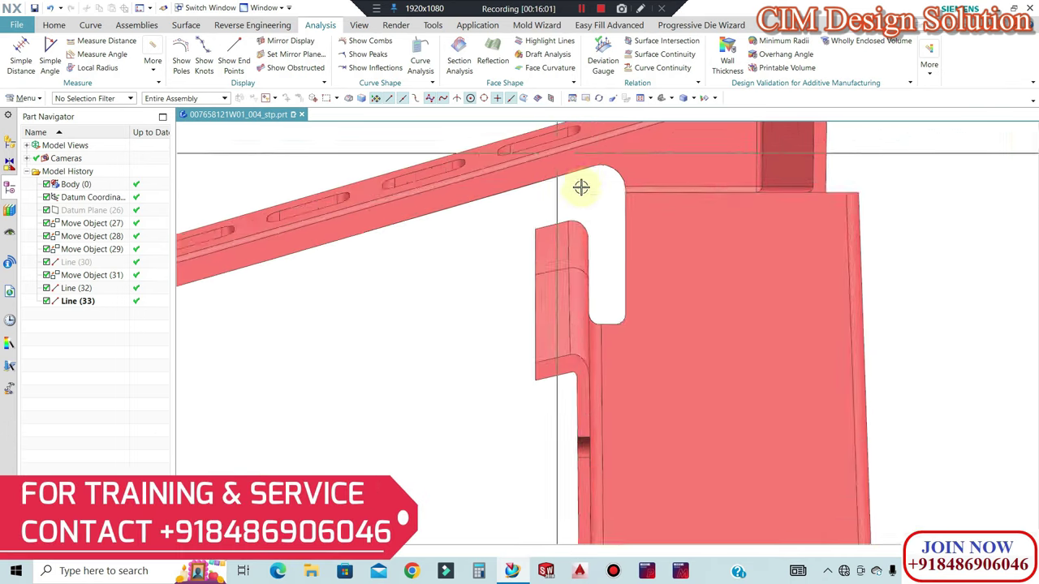
scroll(603, 168, "up", 1)
scroll(581, 172, "up", 2)
scroll(568, 173, "up", 2)
scroll(338, 242, "up", 2)
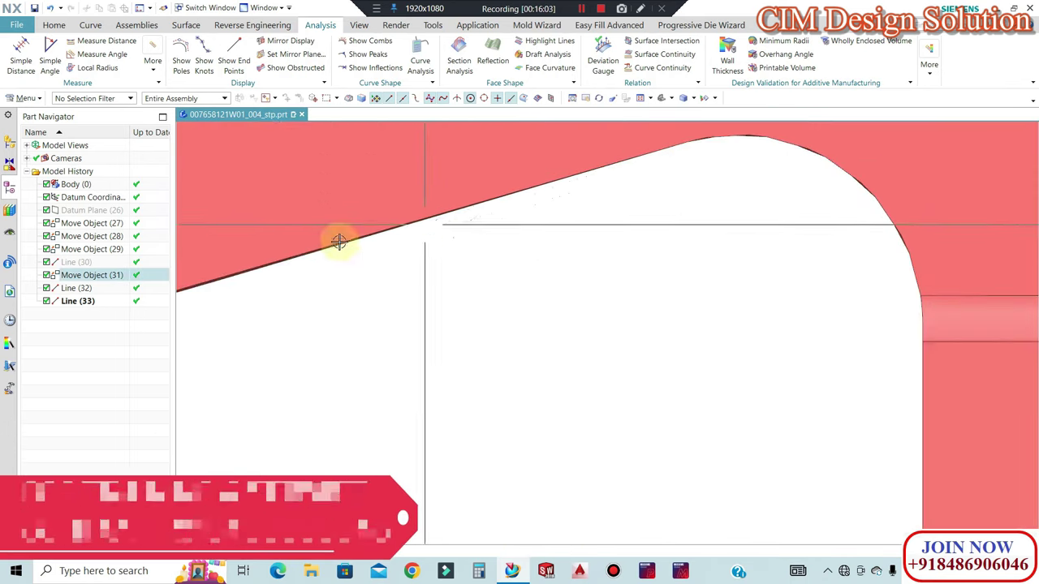
scroll(563, 206, "down", 1)
scroll(612, 211, "down", 2)
scroll(590, 234, "down", 2)
scroll(588, 234, "down", 2)
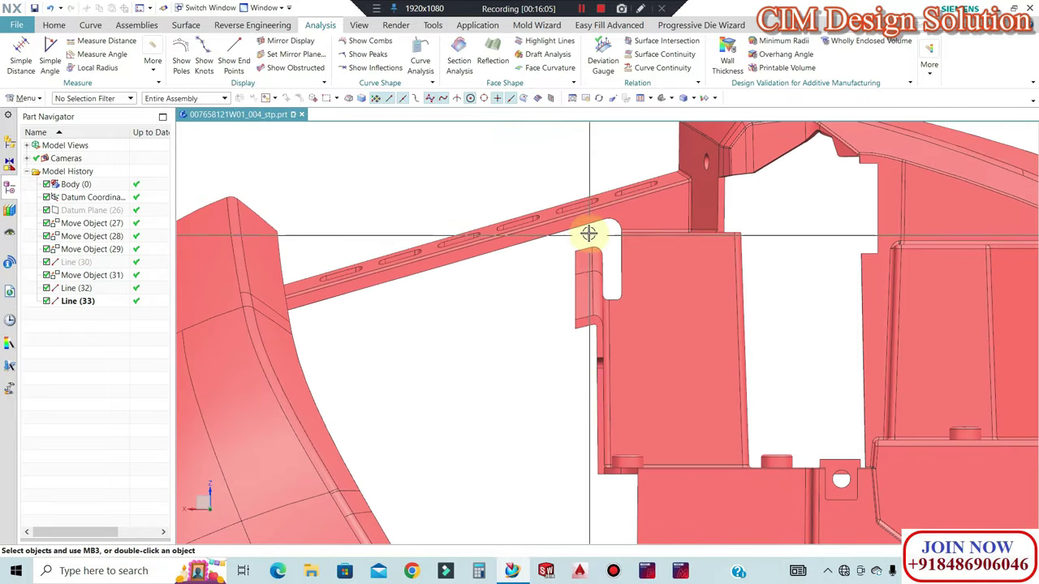
middle_click_drag(589, 234, 577, 228)
scroll(538, 227, "up", 2)
scroll(554, 234, "up", 2)
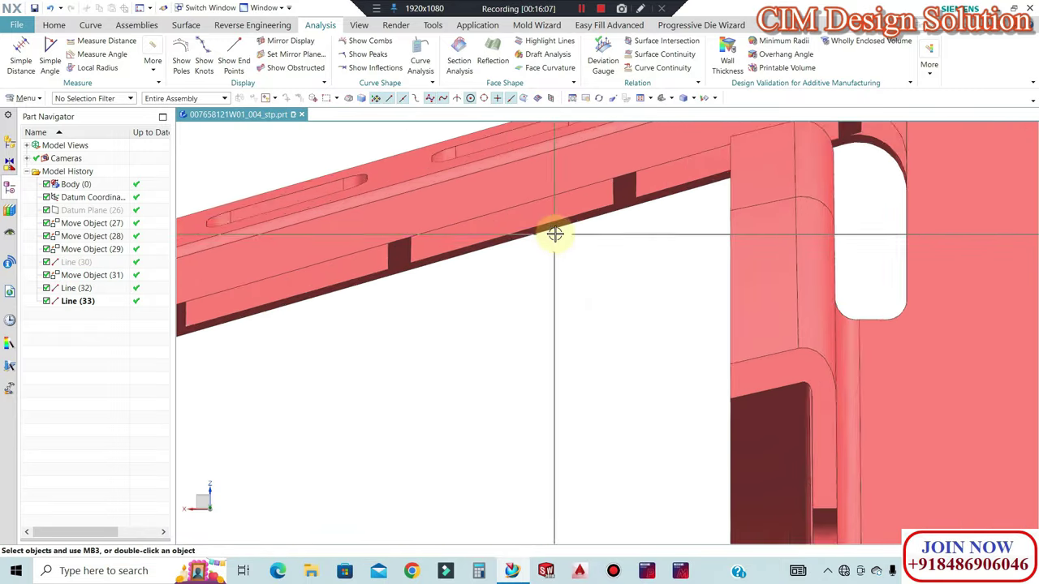
scroll(554, 233, "up", 2)
scroll(554, 227, "down", 2)
scroll(552, 231, "down", 2)
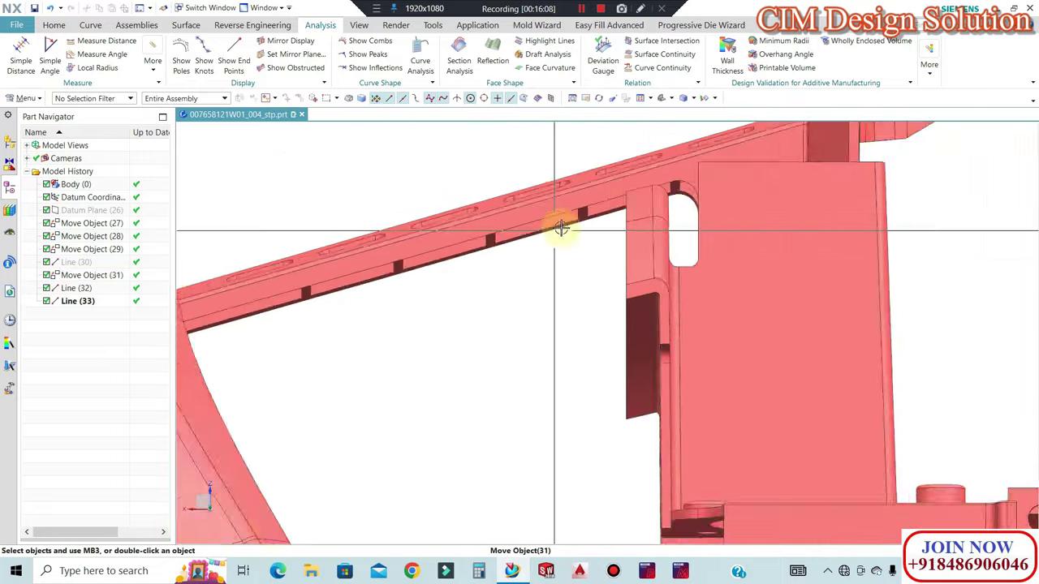
scroll(557, 225, "down", 2)
scroll(548, 213, "down", 2)
scroll(546, 206, "down", 2)
Check the part's alignment from an isometric view, then a flatter side view
mouse_move(546, 206)
middle_mouse_down()
mouse_move(626, 249)
mouse_move(754, 366)
mouse_move(726, 348)
mouse_move(885, 345)
mouse_move(900, 295)
middle_mouse_up()
scroll(796, 395, "up", 2)
scroll(795, 396, "down", 2)
scroll(885, 345, "up", 2)
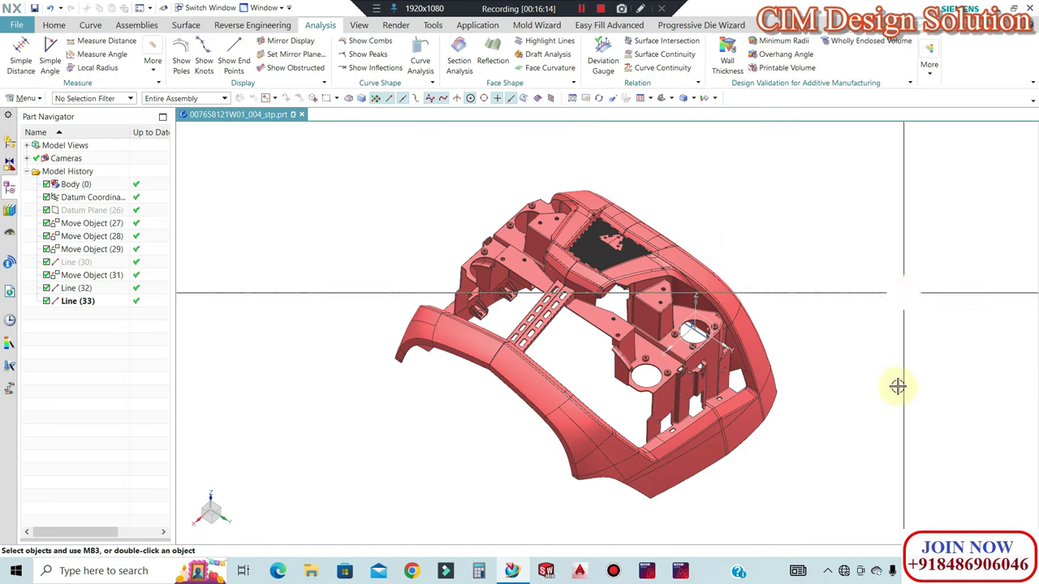
mouse_move(816, 453)
middle_mouse_down()
mouse_move(772, 355)
mouse_move(962, 246)
middle_mouse_up()
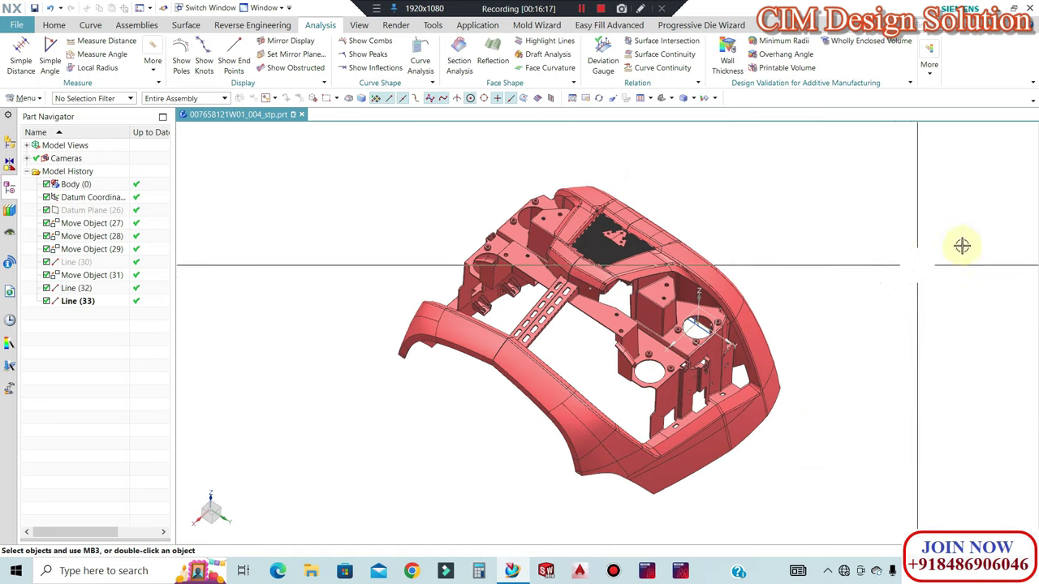